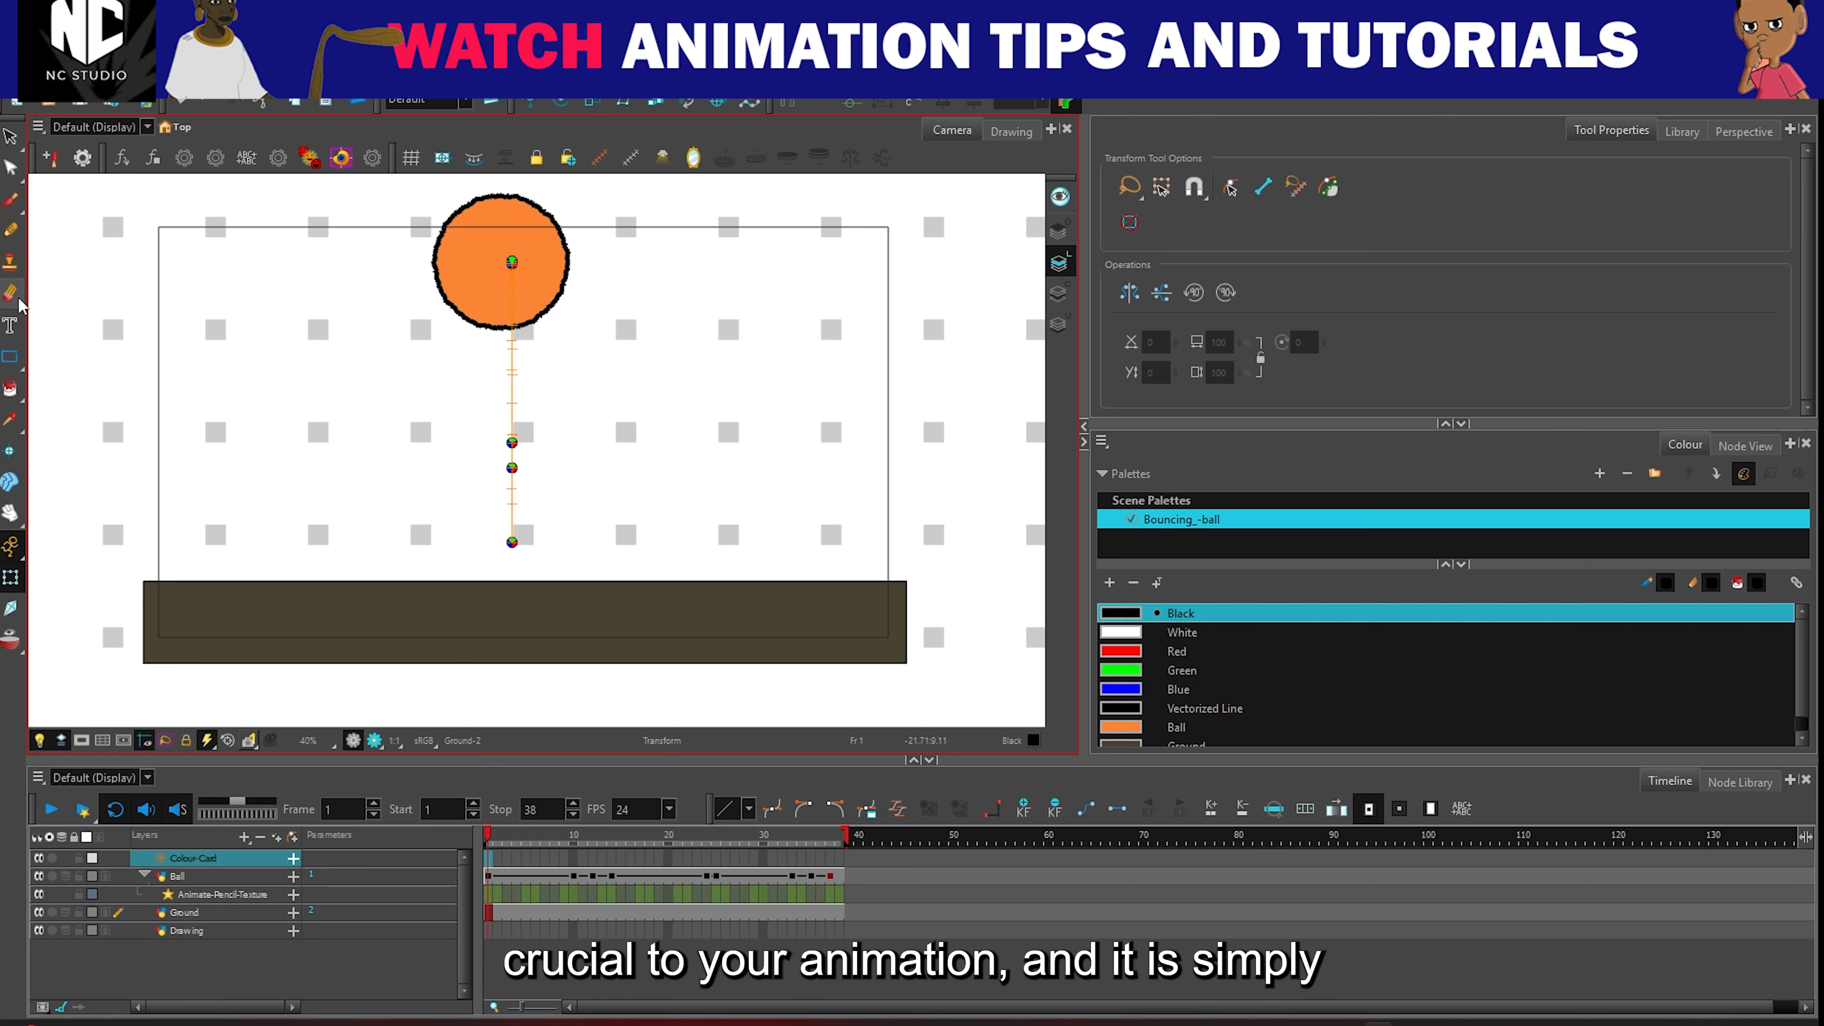
Step: Sketch a curved double-headed arrow with the Pencil tool above the ground and write a circled "Arc" over it
left_click(11, 230)
mouse_move(267, 399)
left_mouse_down()
mouse_move(653, 415)
mouse_move(603, 440)
left_mouse_up()
left_click_drag(323, 376, 298, 425)
left_click_drag(409, 308, 374, 362)
mouse_move(403, 309)
left_mouse_down()
mouse_move(398, 365)
mouse_move(404, 338)
left_mouse_up()
mouse_move(422, 334)
left_mouse_down()
mouse_move(450, 316)
mouse_move(497, 368)
left_mouse_up()
mouse_move(501, 296)
left_mouse_down()
mouse_move(403, 413)
mouse_move(575, 324)
mouse_move(571, 385)
left_mouse_up()
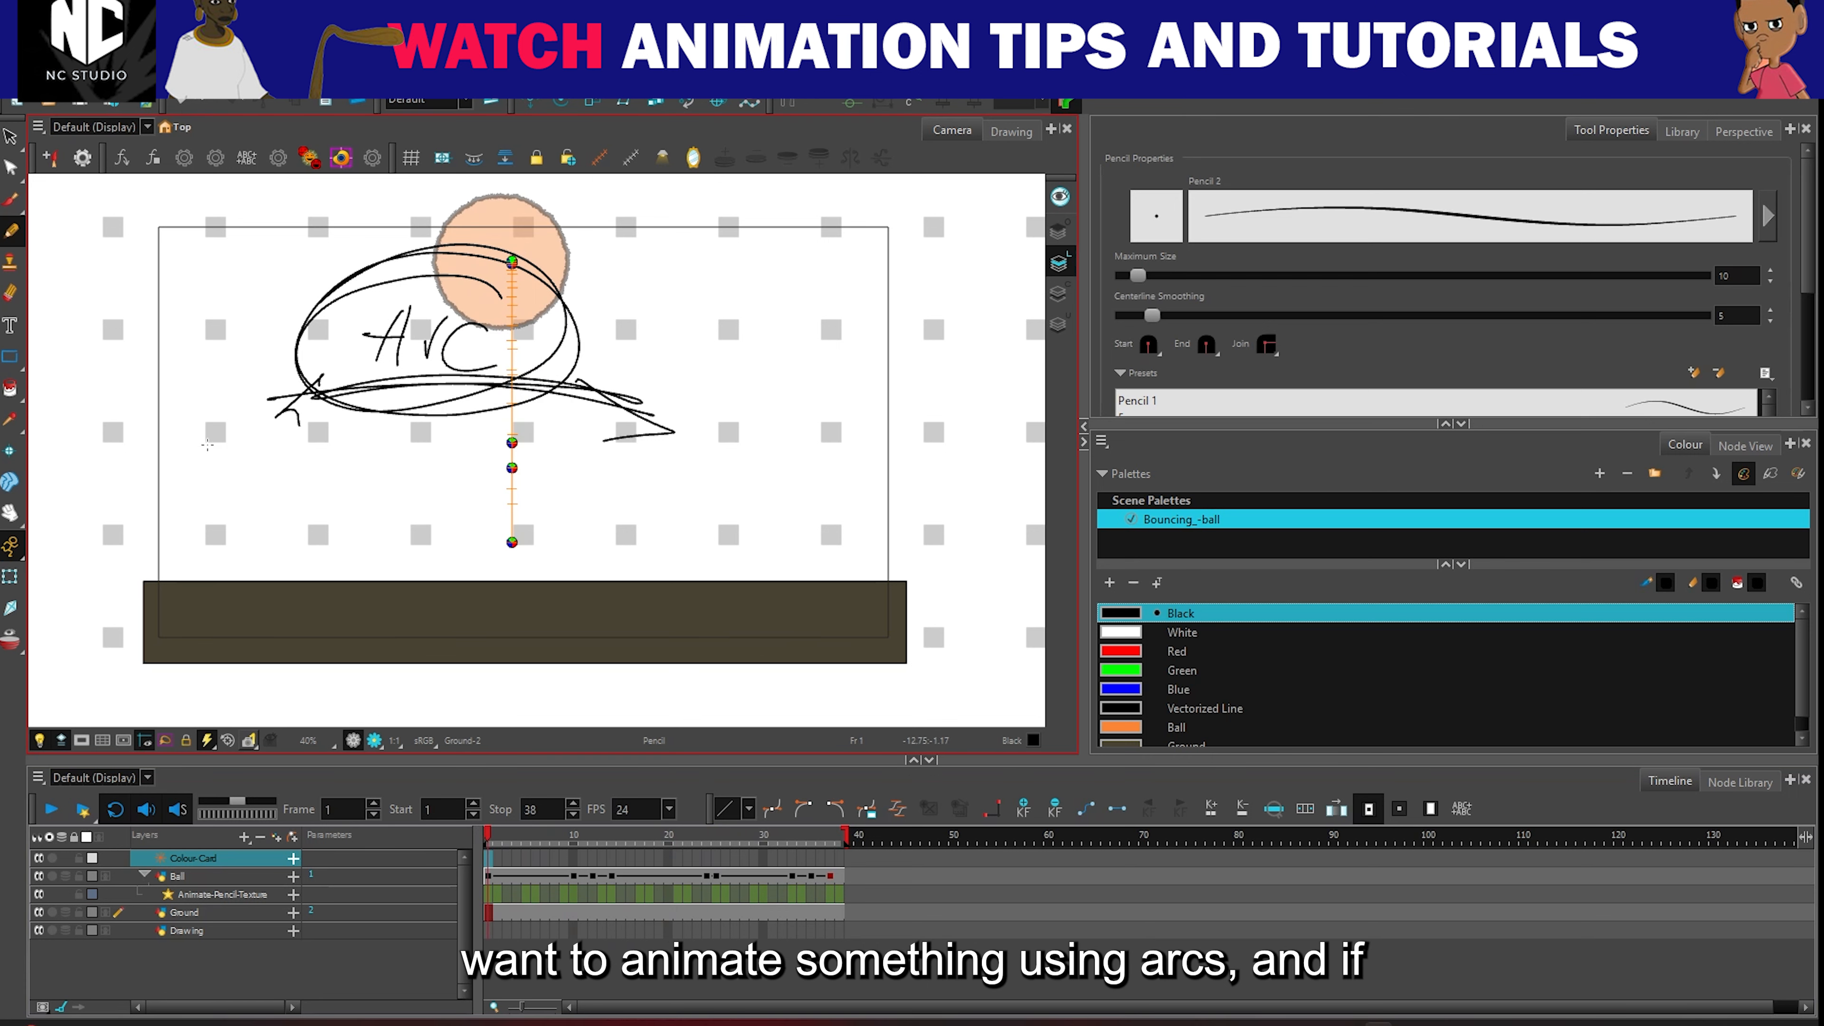
mouse_move(209, 493)
left_mouse_down()
mouse_move(623, 446)
mouse_move(507, 416)
left_mouse_up()
Step: Undo all pencil strokes of the double-headed arrow and its circled lettering
key("ctrl+z")
key("ctrl+z")
key("ctrl+z")
key("ctrl+z")
key("ctrl+z")
key("ctrl+z")
key("ctrl+z")
key("ctrl+z")
key("ctrl+z")
key("ctrl+z")
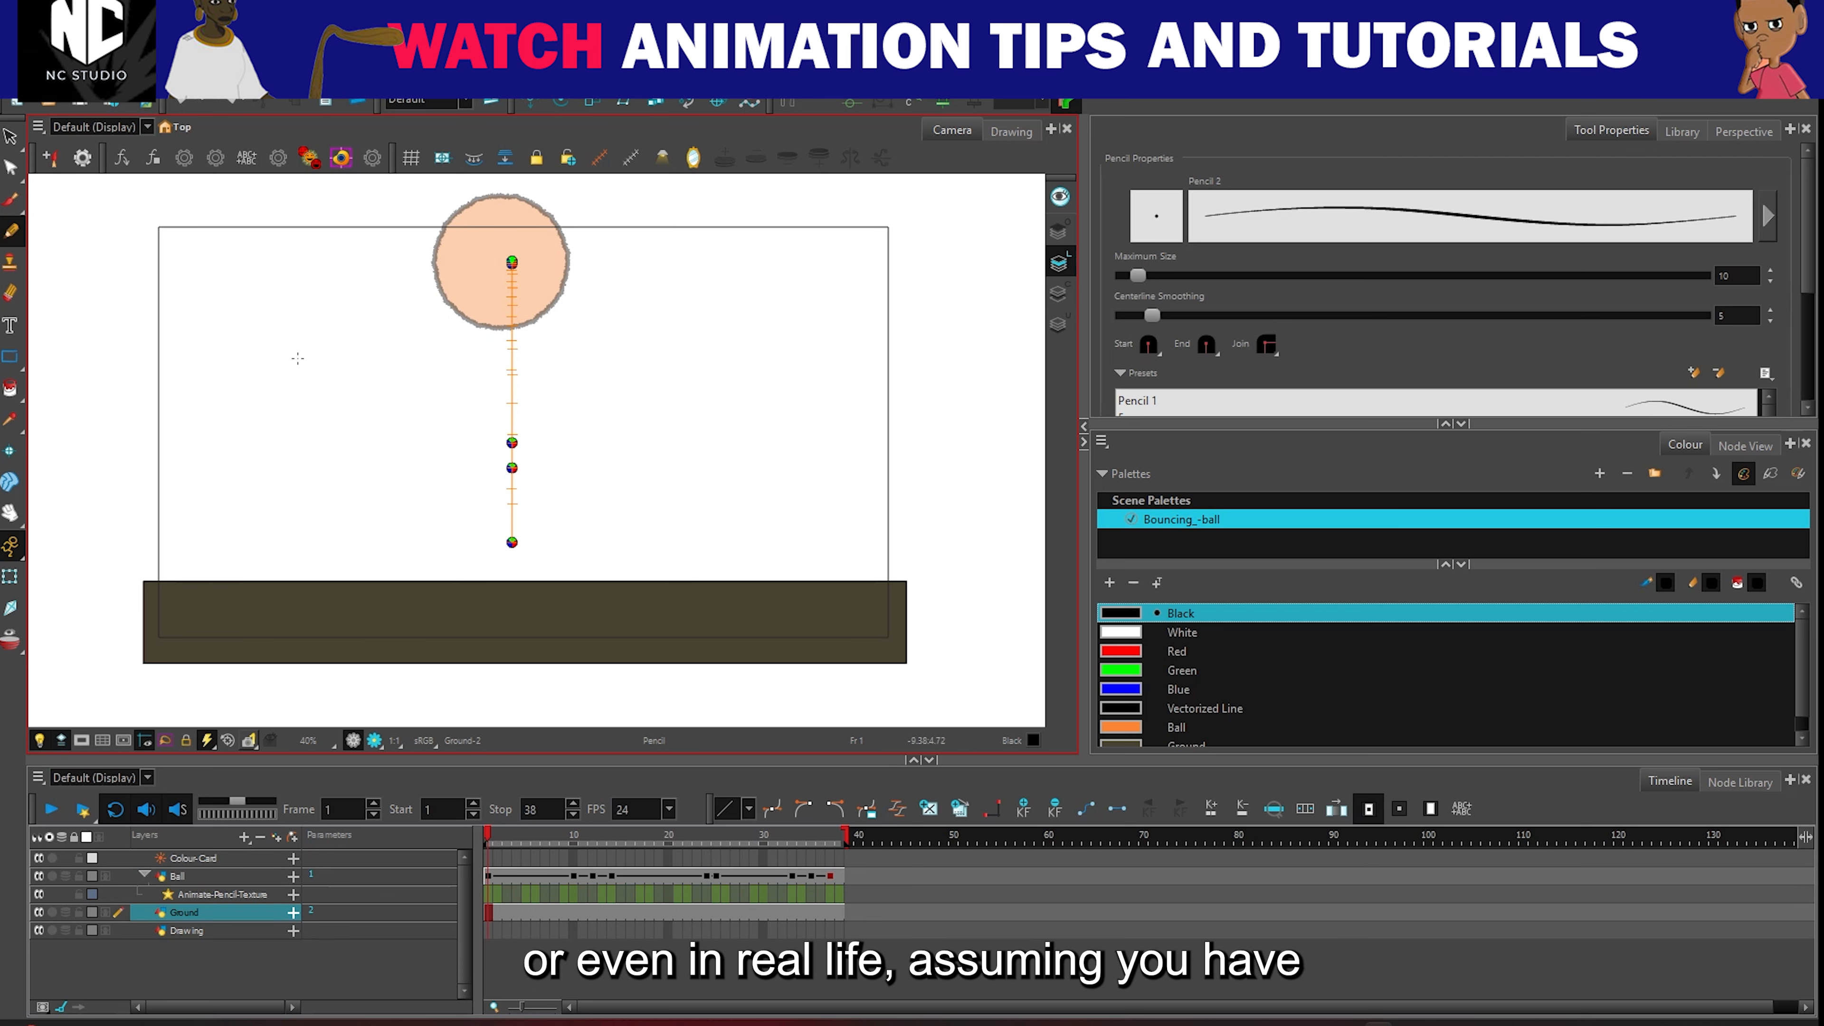
Step: Sketch a lowered arm with shoulder, elbow and hand beside the ball's path, plus a straight arrow pointing upward
left_click_drag(315, 404, 359, 475)
left_click_drag(298, 411, 389, 565)
key("space")
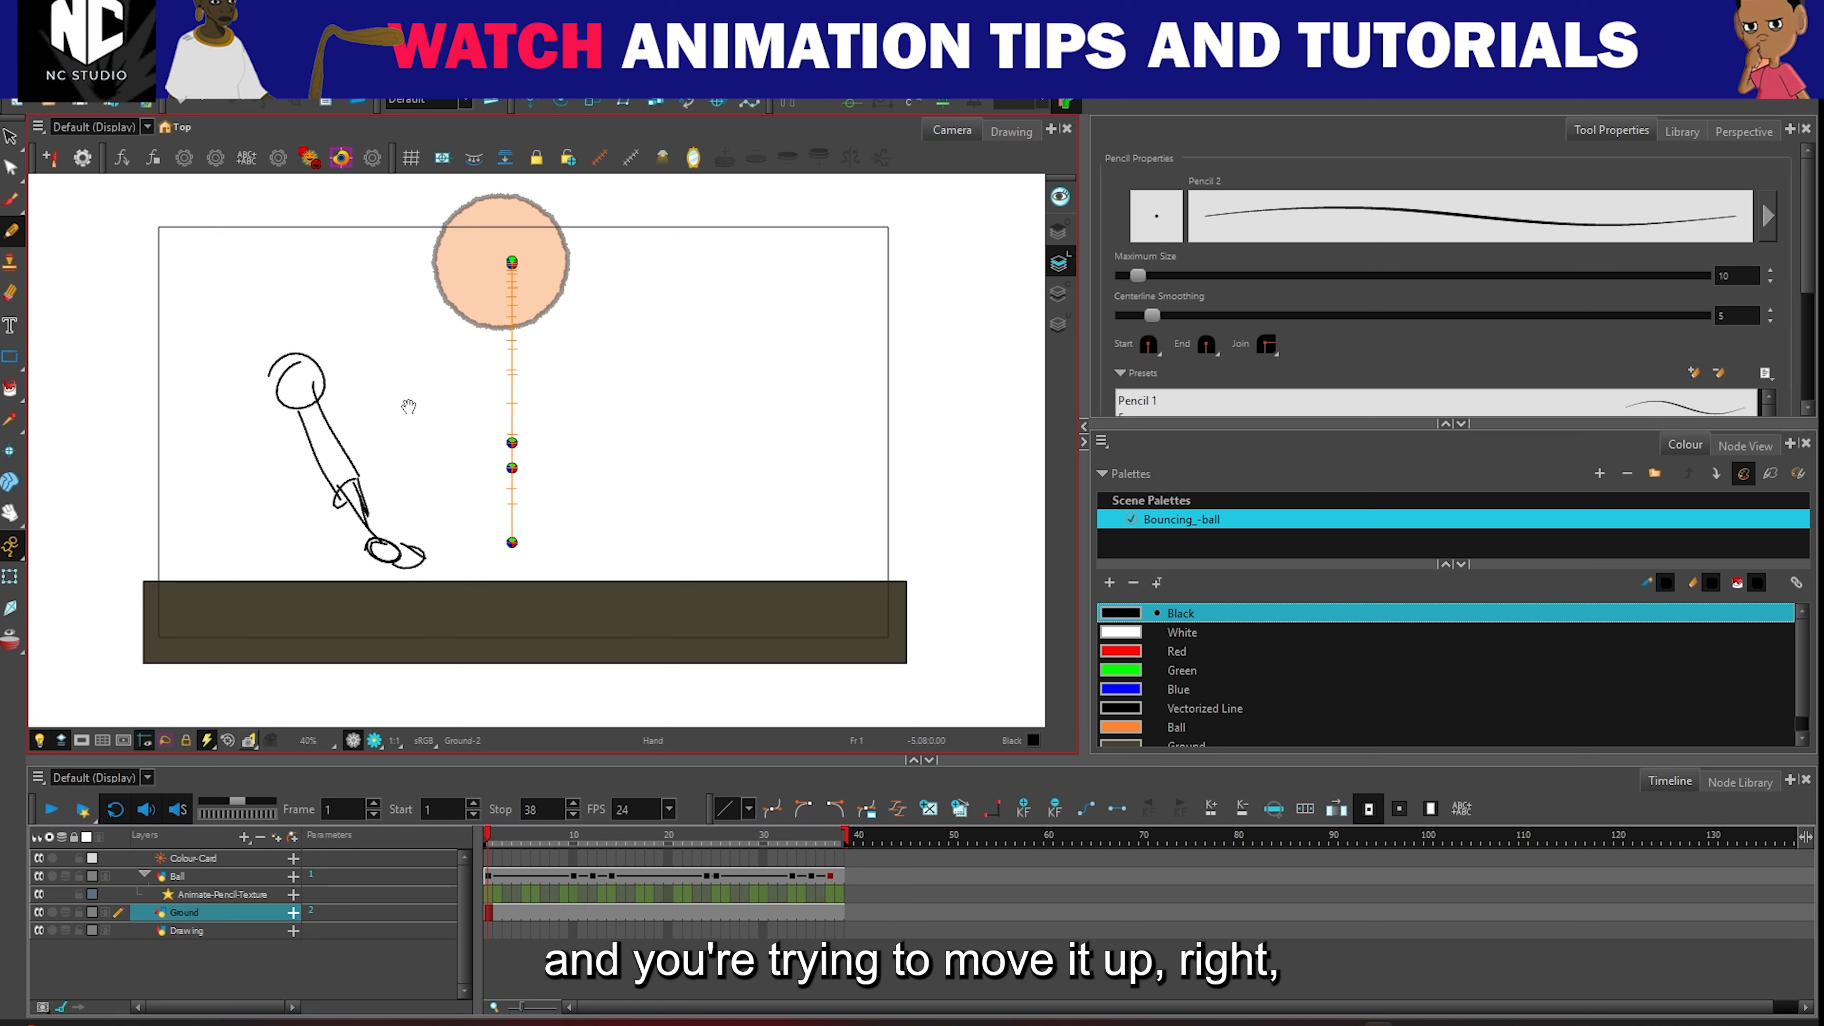
mouse_move(367, 477)
left_mouse_down()
mouse_move(380, 342)
mouse_move(392, 363)
left_mouse_up()
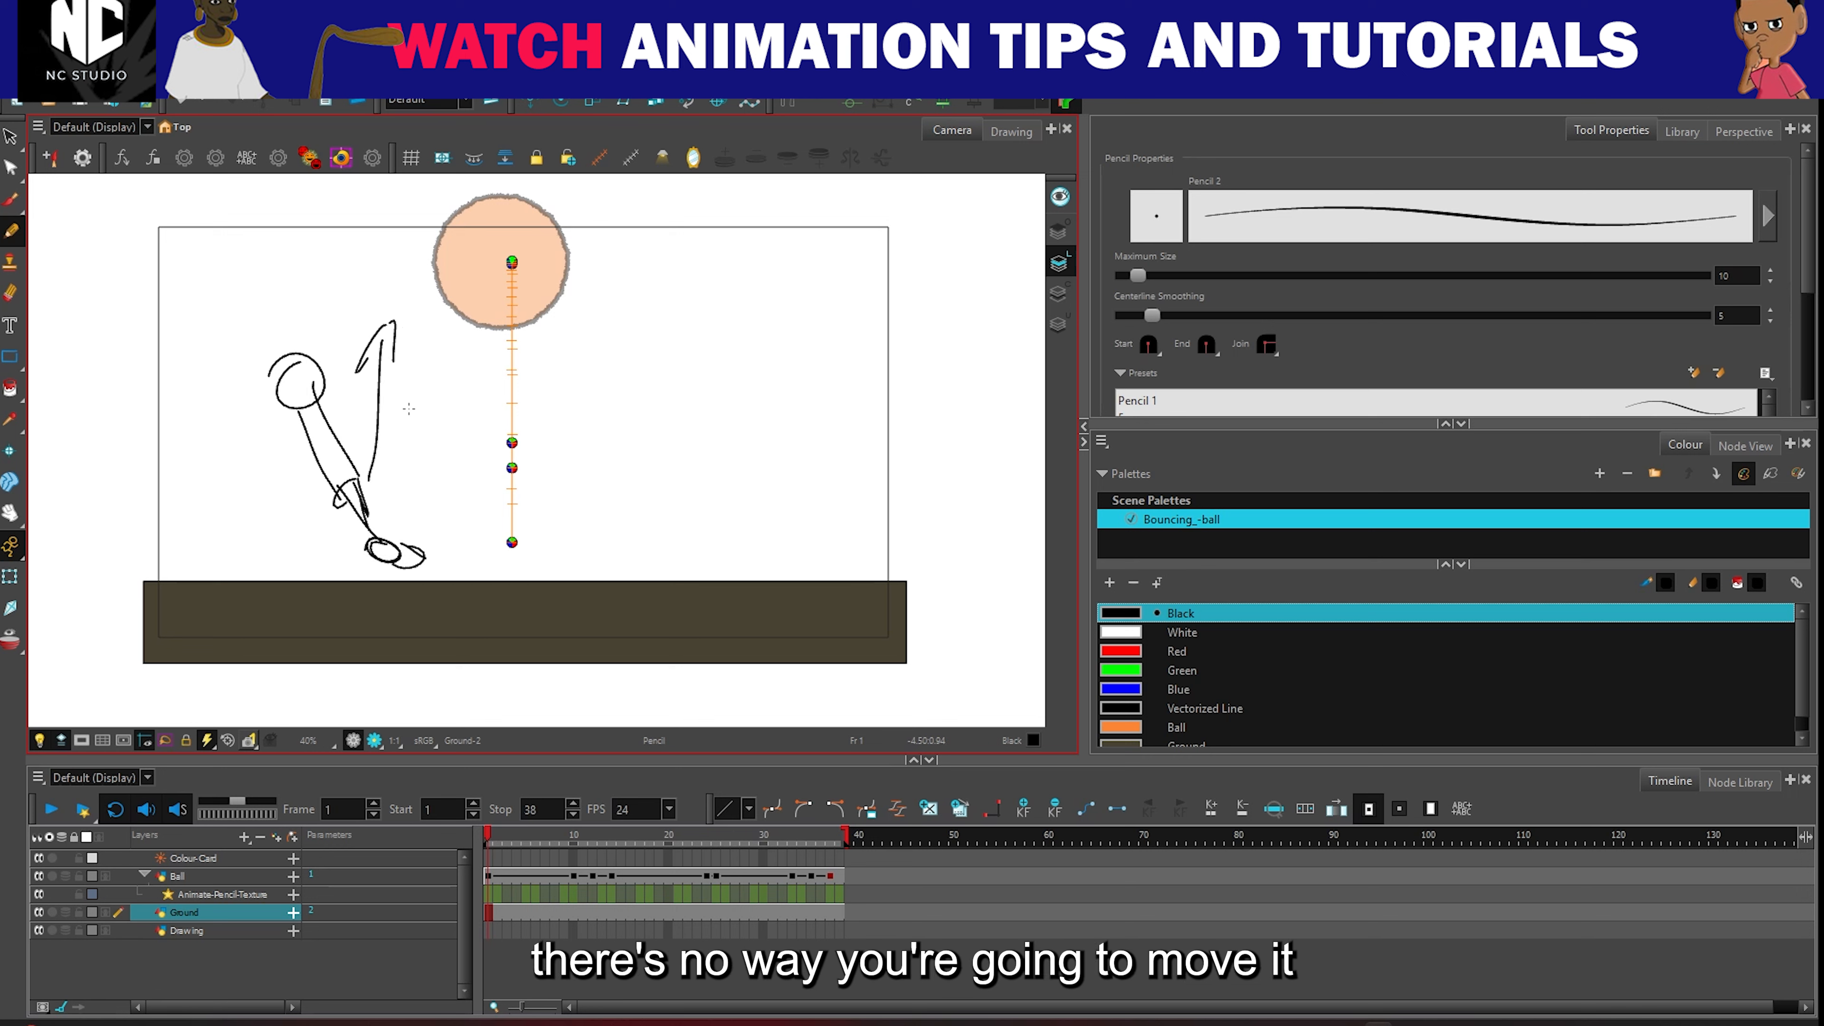
left_click_drag(375, 496, 392, 346)
Step: Draw a curved arrow sweeping from the hand up to the ball and sketch the arm in its raised position
mouse_move(441, 534)
left_mouse_down()
mouse_move(501, 487)
mouse_move(505, 328)
left_mouse_up()
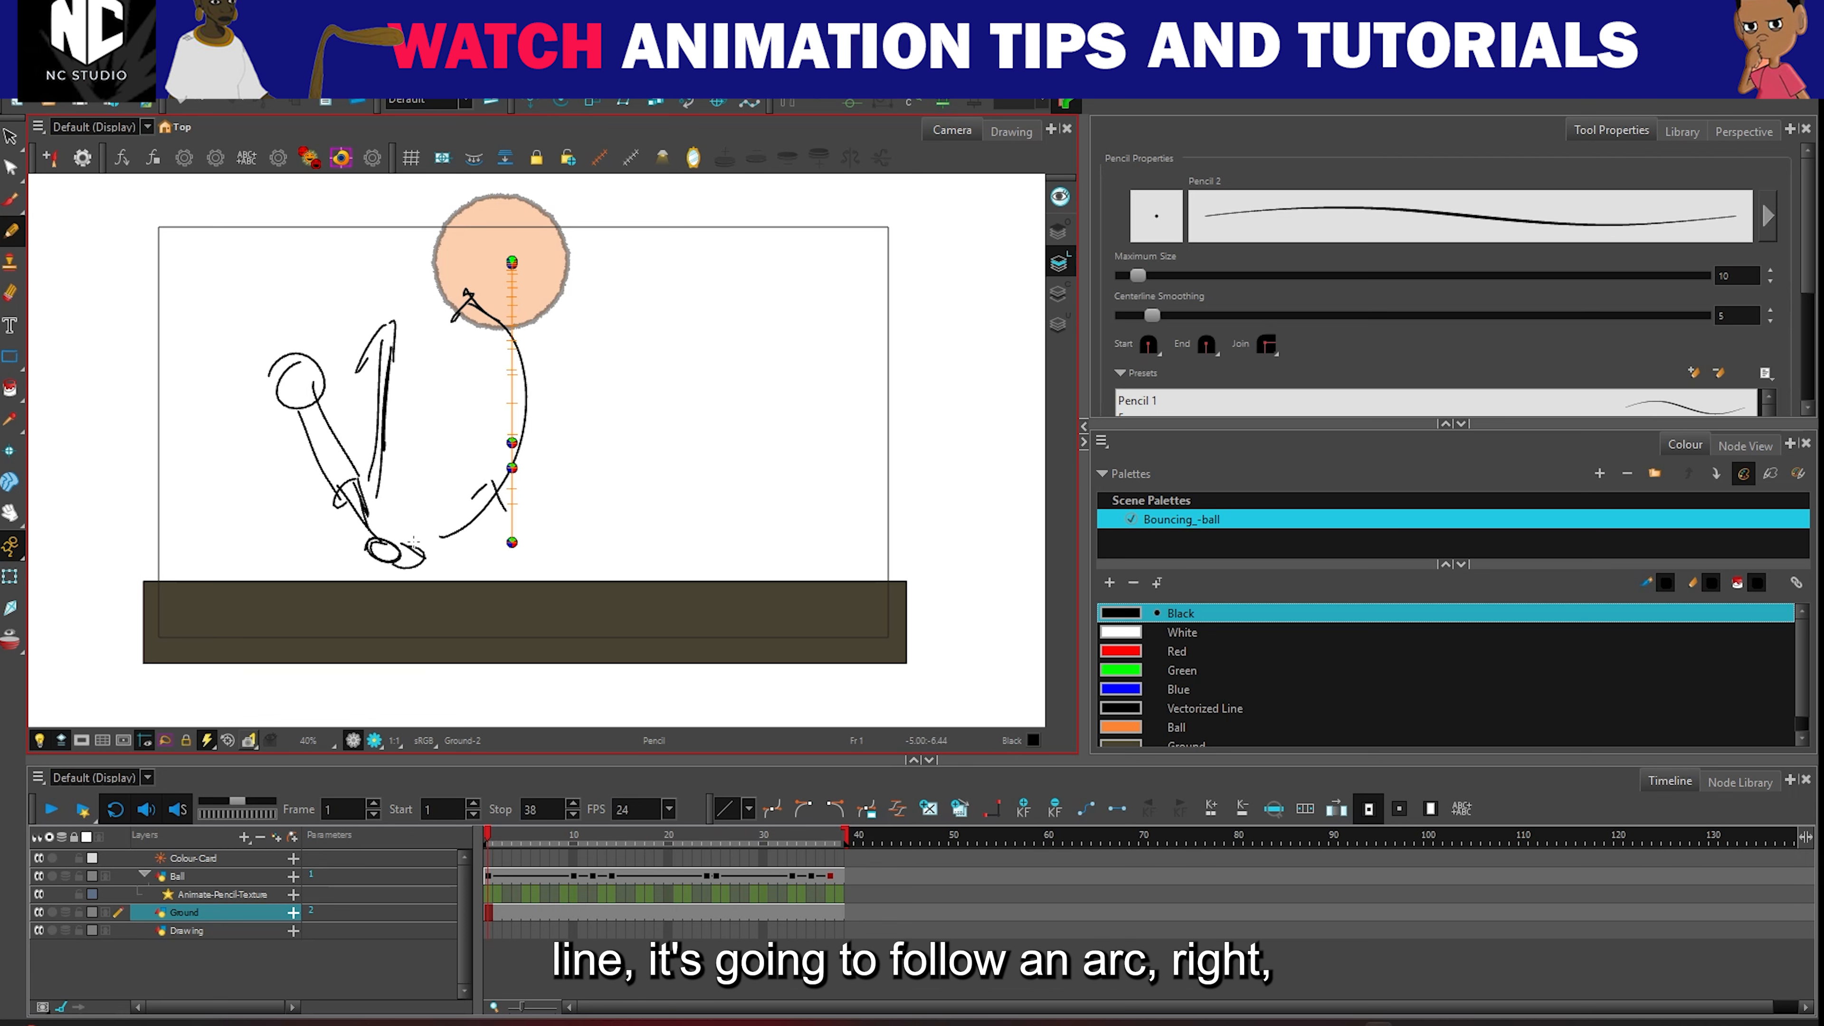
mouse_move(400, 551)
left_mouse_down()
mouse_move(497, 496)
mouse_move(473, 302)
mouse_move(352, 379)
left_mouse_up()
mouse_move(457, 332)
left_mouse_down()
mouse_move(383, 361)
mouse_move(395, 330)
mouse_move(353, 362)
mouse_move(388, 383)
mouse_move(373, 359)
mouse_move(309, 363)
left_mouse_up()
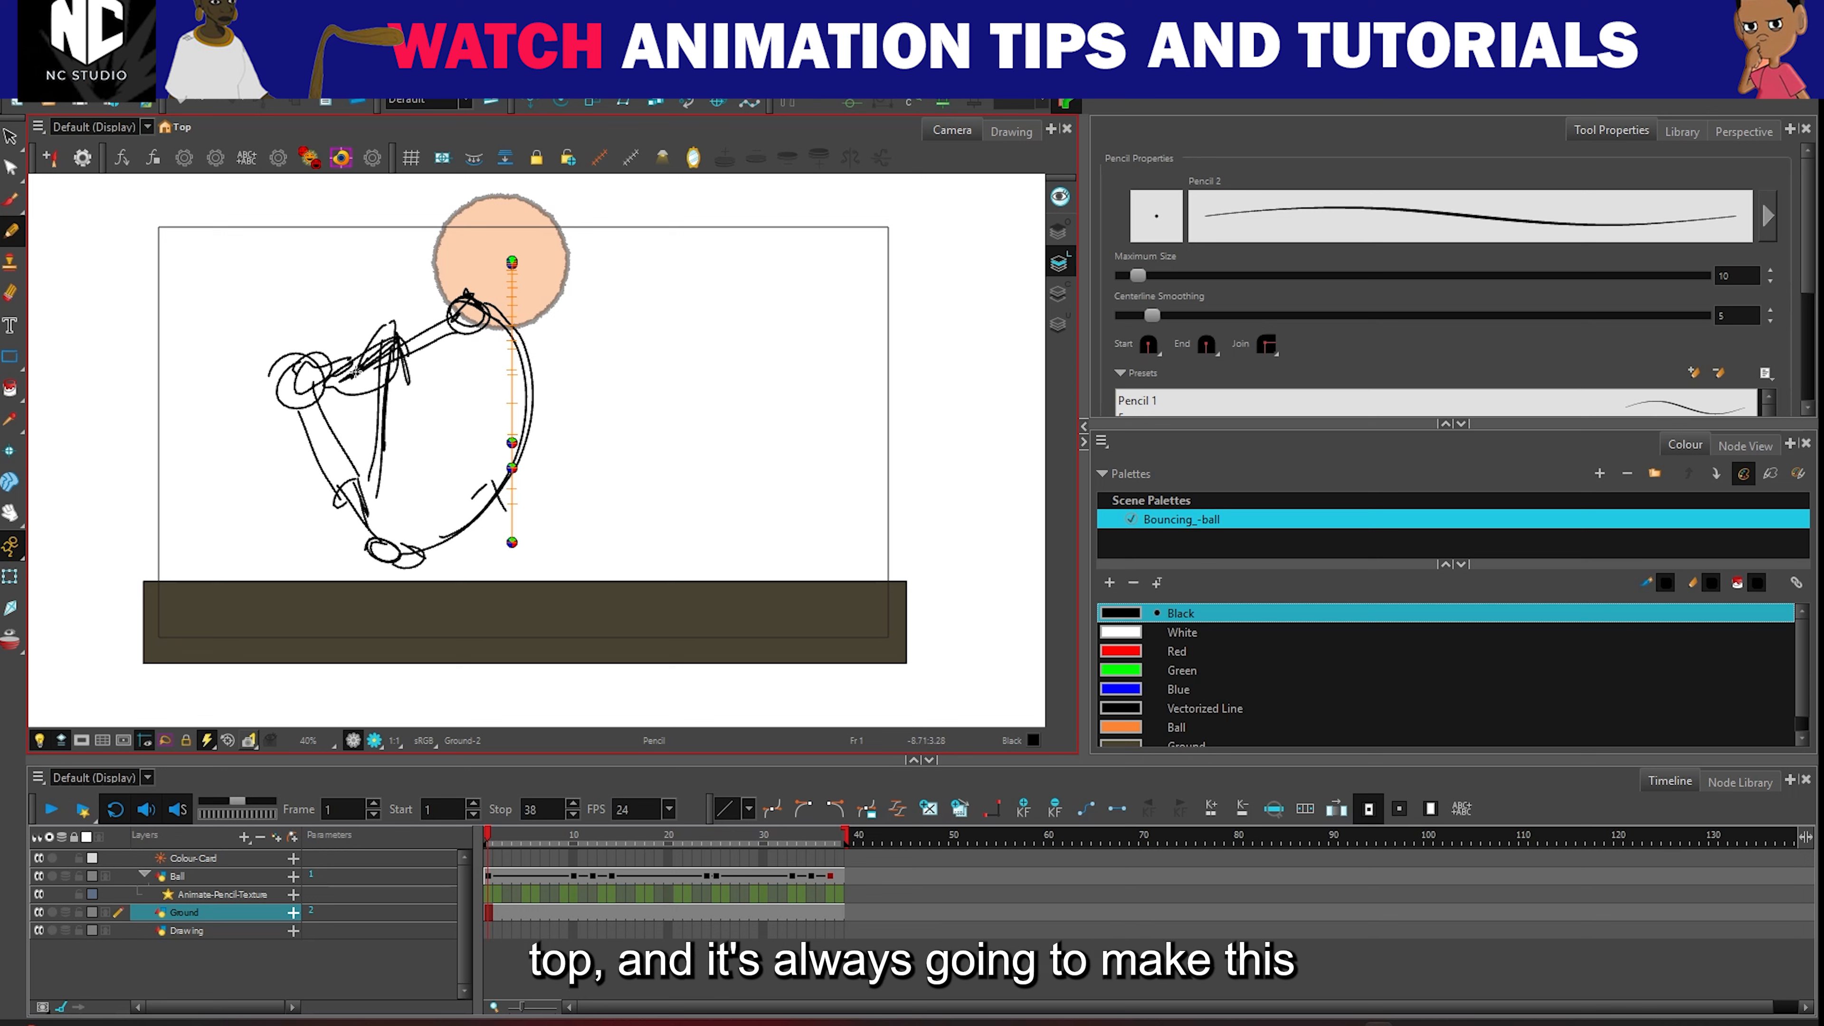
Step: Trace over the curved arrow, draw a line out from it, and label it with the circled word "Arch"
mouse_move(506, 341)
left_mouse_down()
mouse_move(477, 507)
mouse_move(534, 414)
mouse_move(494, 494)
mouse_move(566, 447)
mouse_move(619, 452)
left_mouse_up()
left_click_drag(629, 425, 600, 492)
left_click_drag(597, 460, 666, 454)
left_click_drag(705, 453, 695, 483)
mouse_move(744, 381)
left_mouse_down()
mouse_move(689, 381)
mouse_move(737, 400)
left_mouse_up()
left_click_drag(760, 372, 718, 506)
left_click_drag(719, 474, 741, 506)
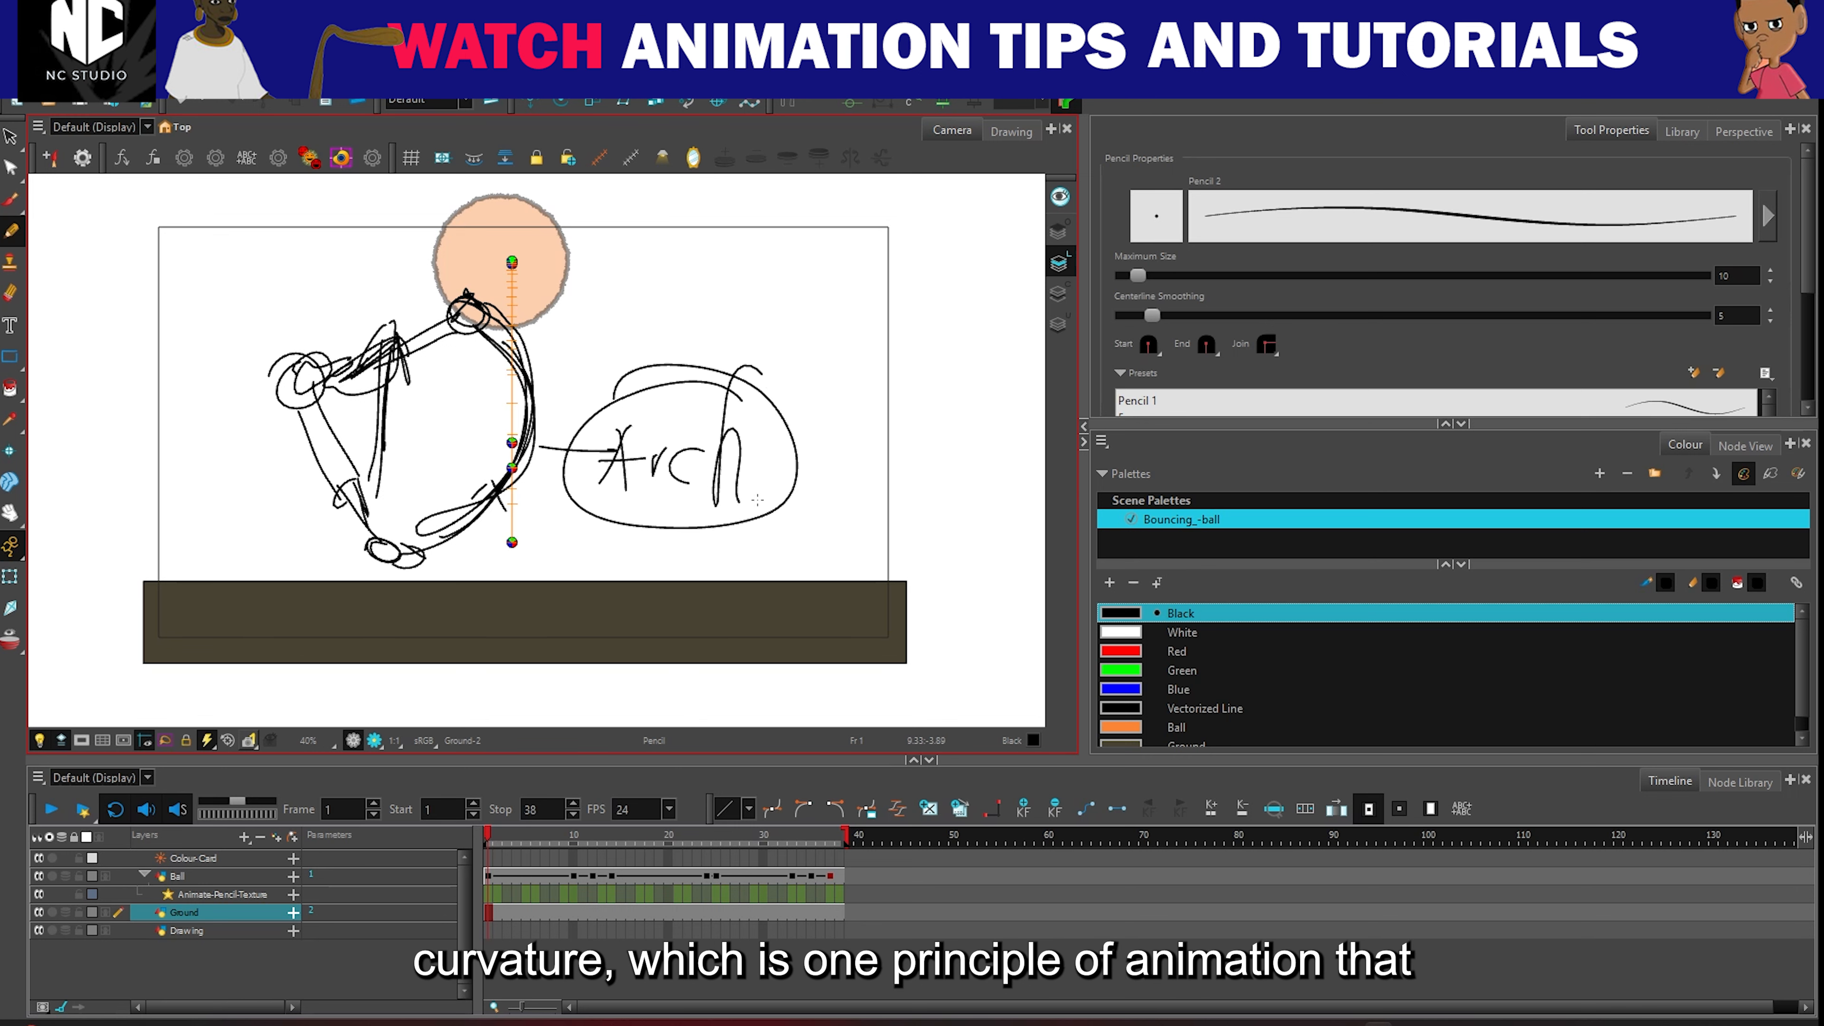
Step: Strike over the letter h in the circled label and undo the last strokes back to "Arc"
left_click_drag(800, 414, 753, 437)
left_click_drag(680, 496, 751, 486)
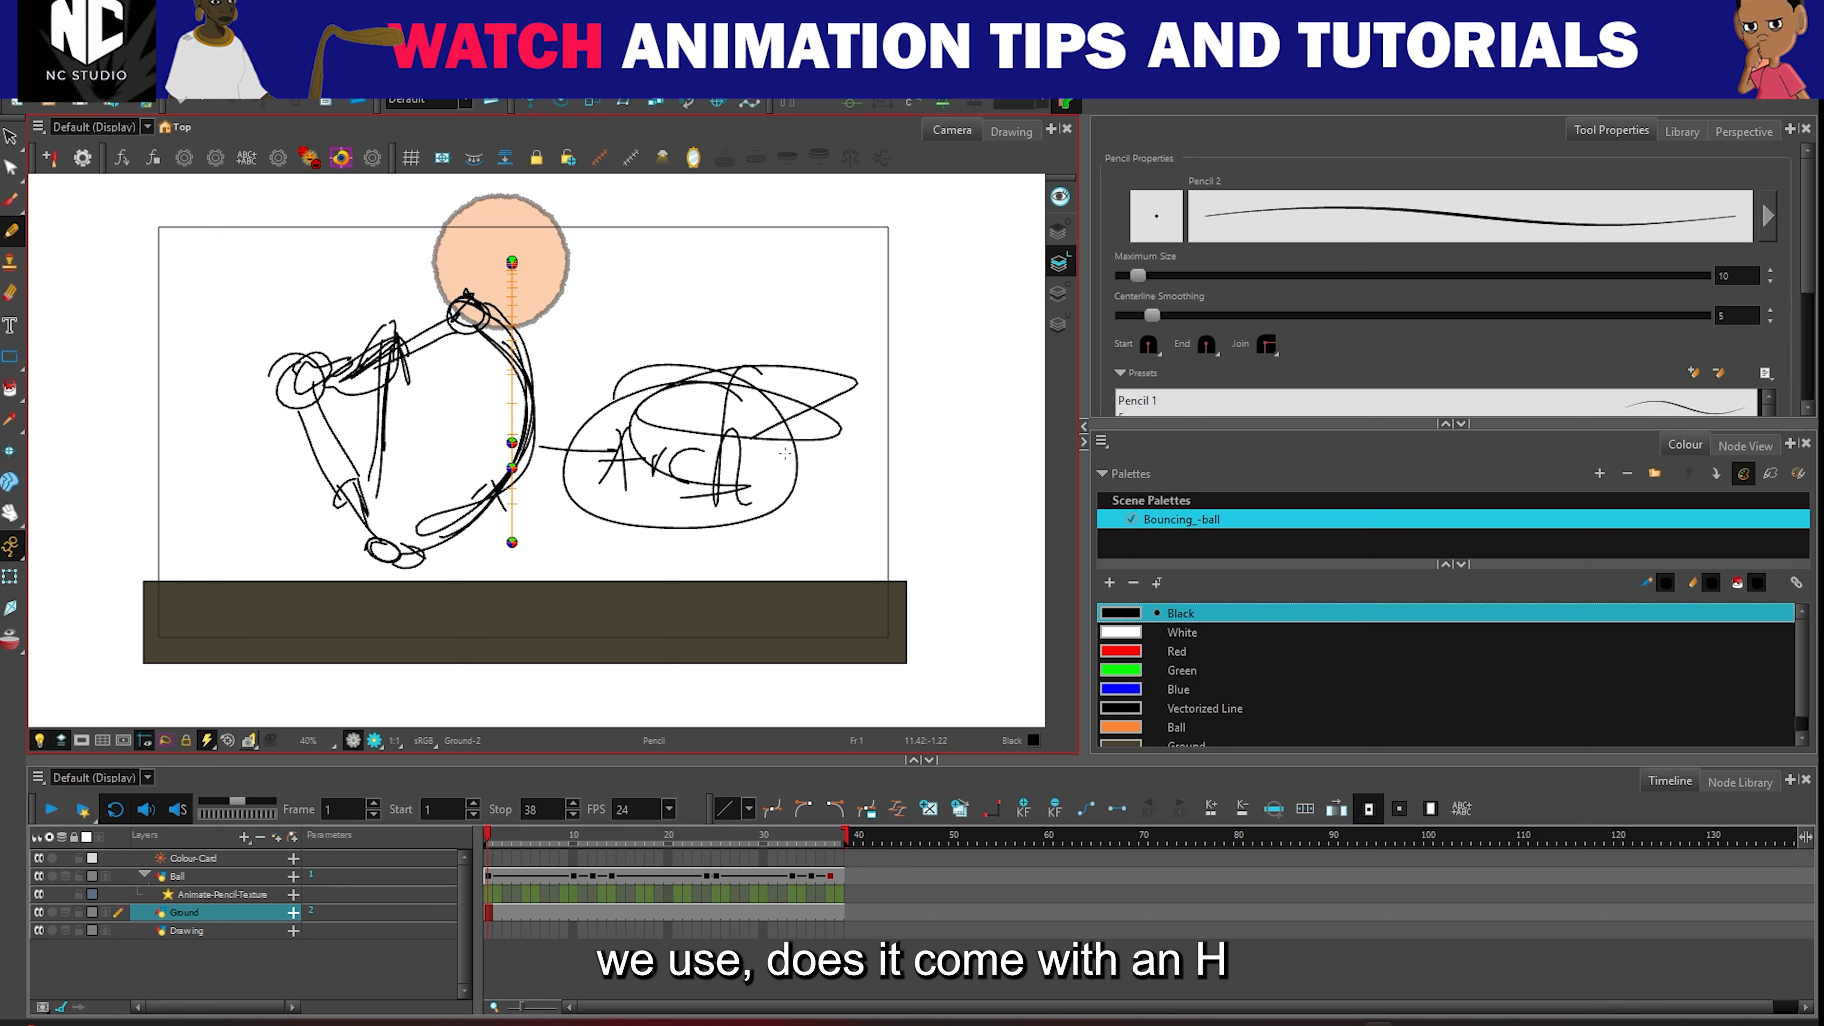
key("ctrl+z")
key("ctrl+z")
key("ctrl+z")
key("ctrl+z")
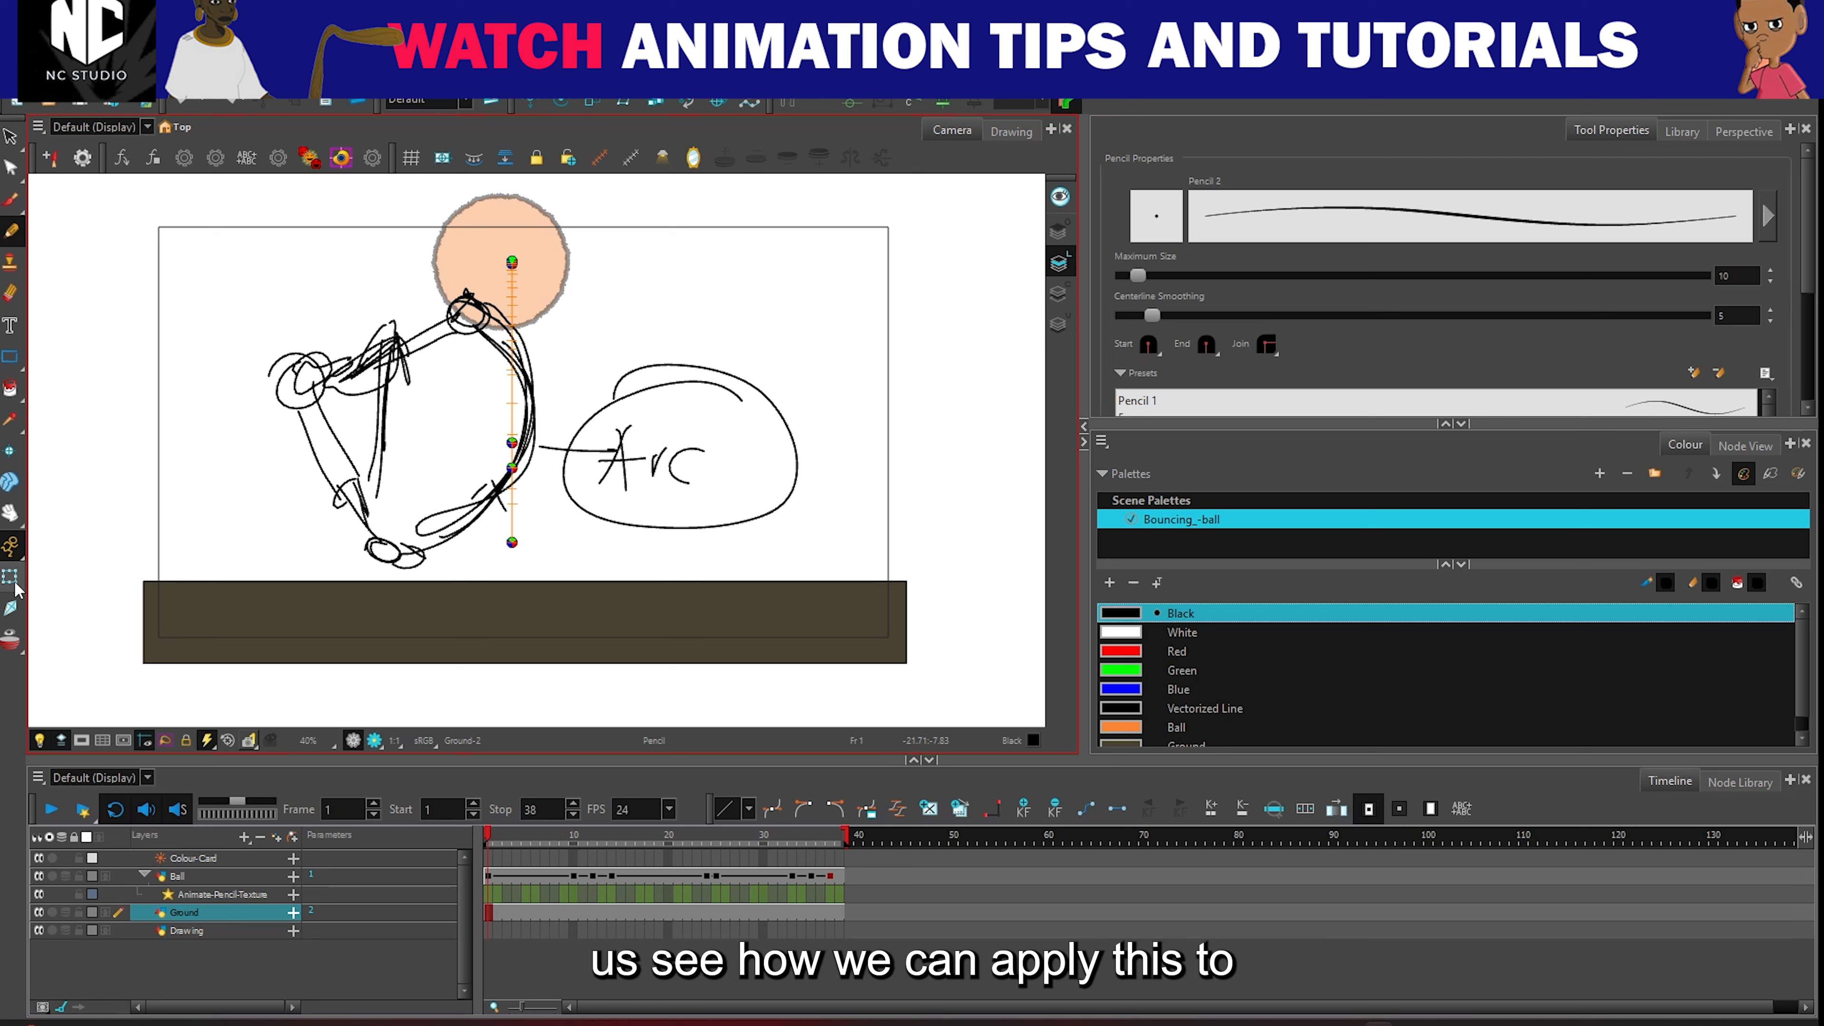
Step: Undo the remaining pencil strokes of the "Arc" label, the arrows and the arm sketch
key("alt+s")
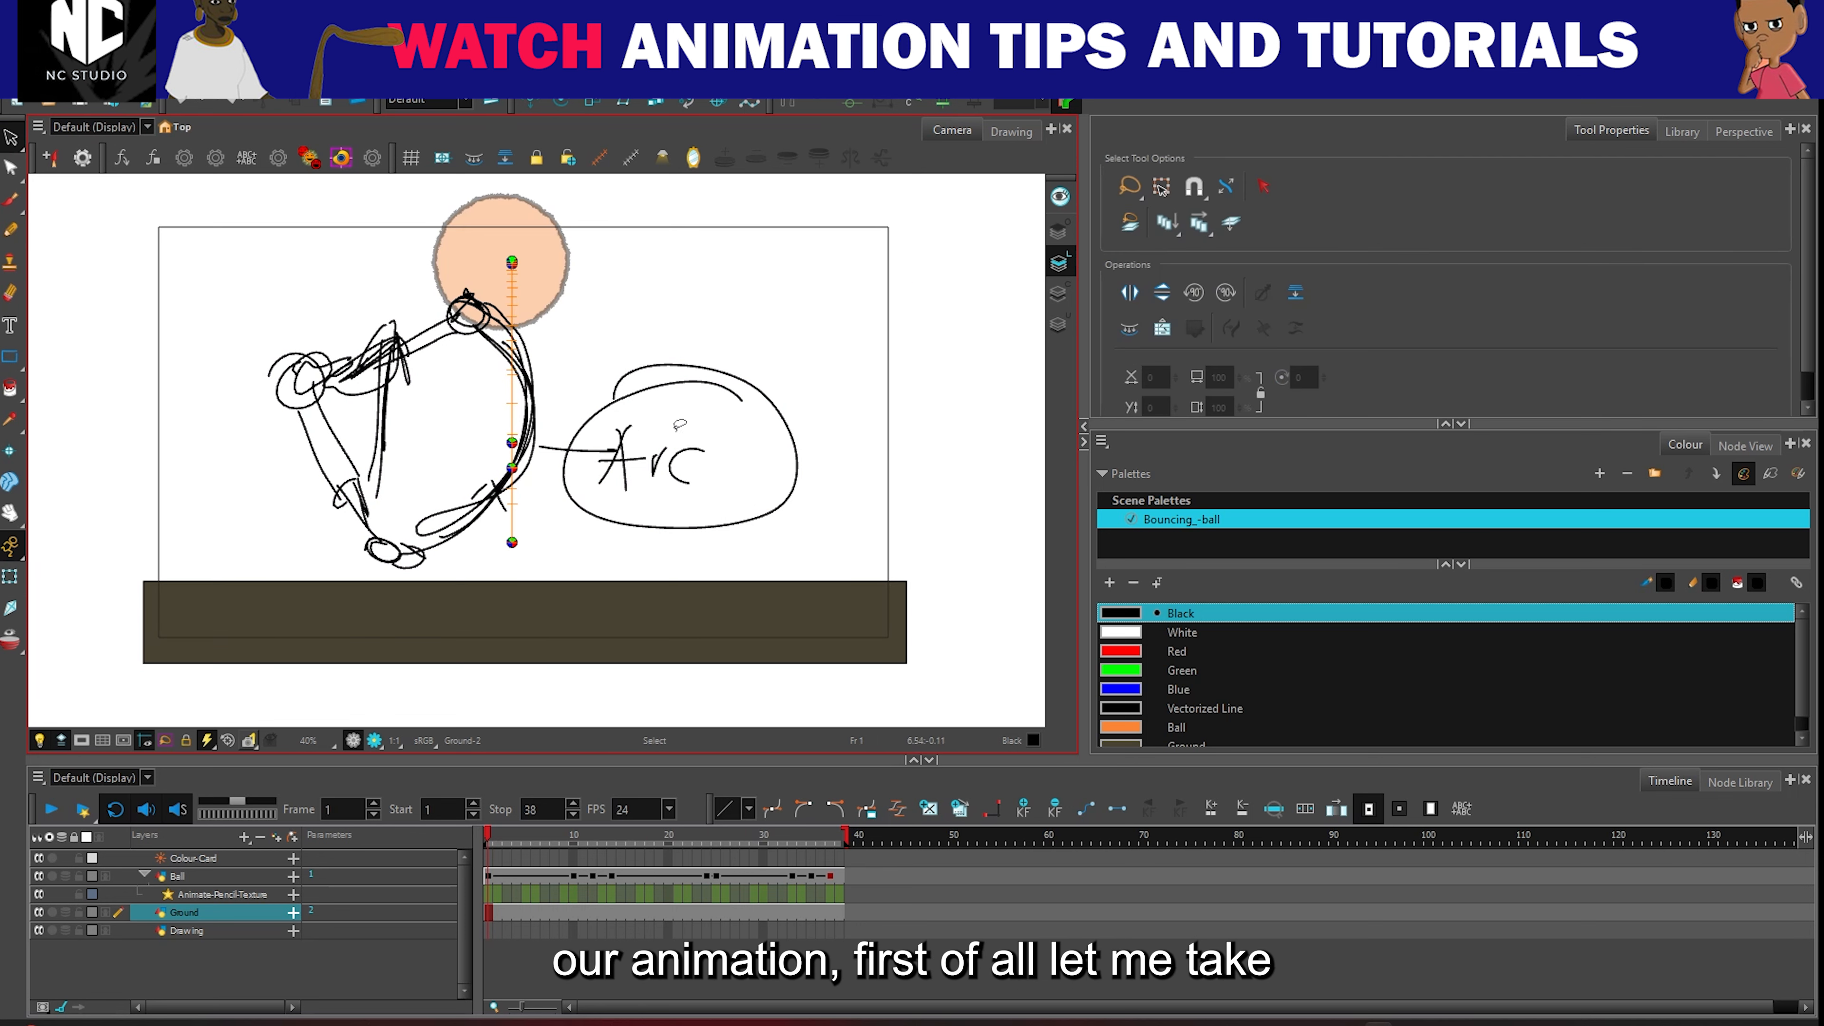
key("ctrl+z")
key("ctrl+z")
key("ctrl+z")
key("ctrl+z")
key("ctrl+z")
key("ctrl+z")
key("ctrl+z")
key("ctrl+z")
key("ctrl+z")
key("ctrl+z")
key("ctrl+z")
key("ctrl+z")
key("ctrl+z")
key("ctrl+z")
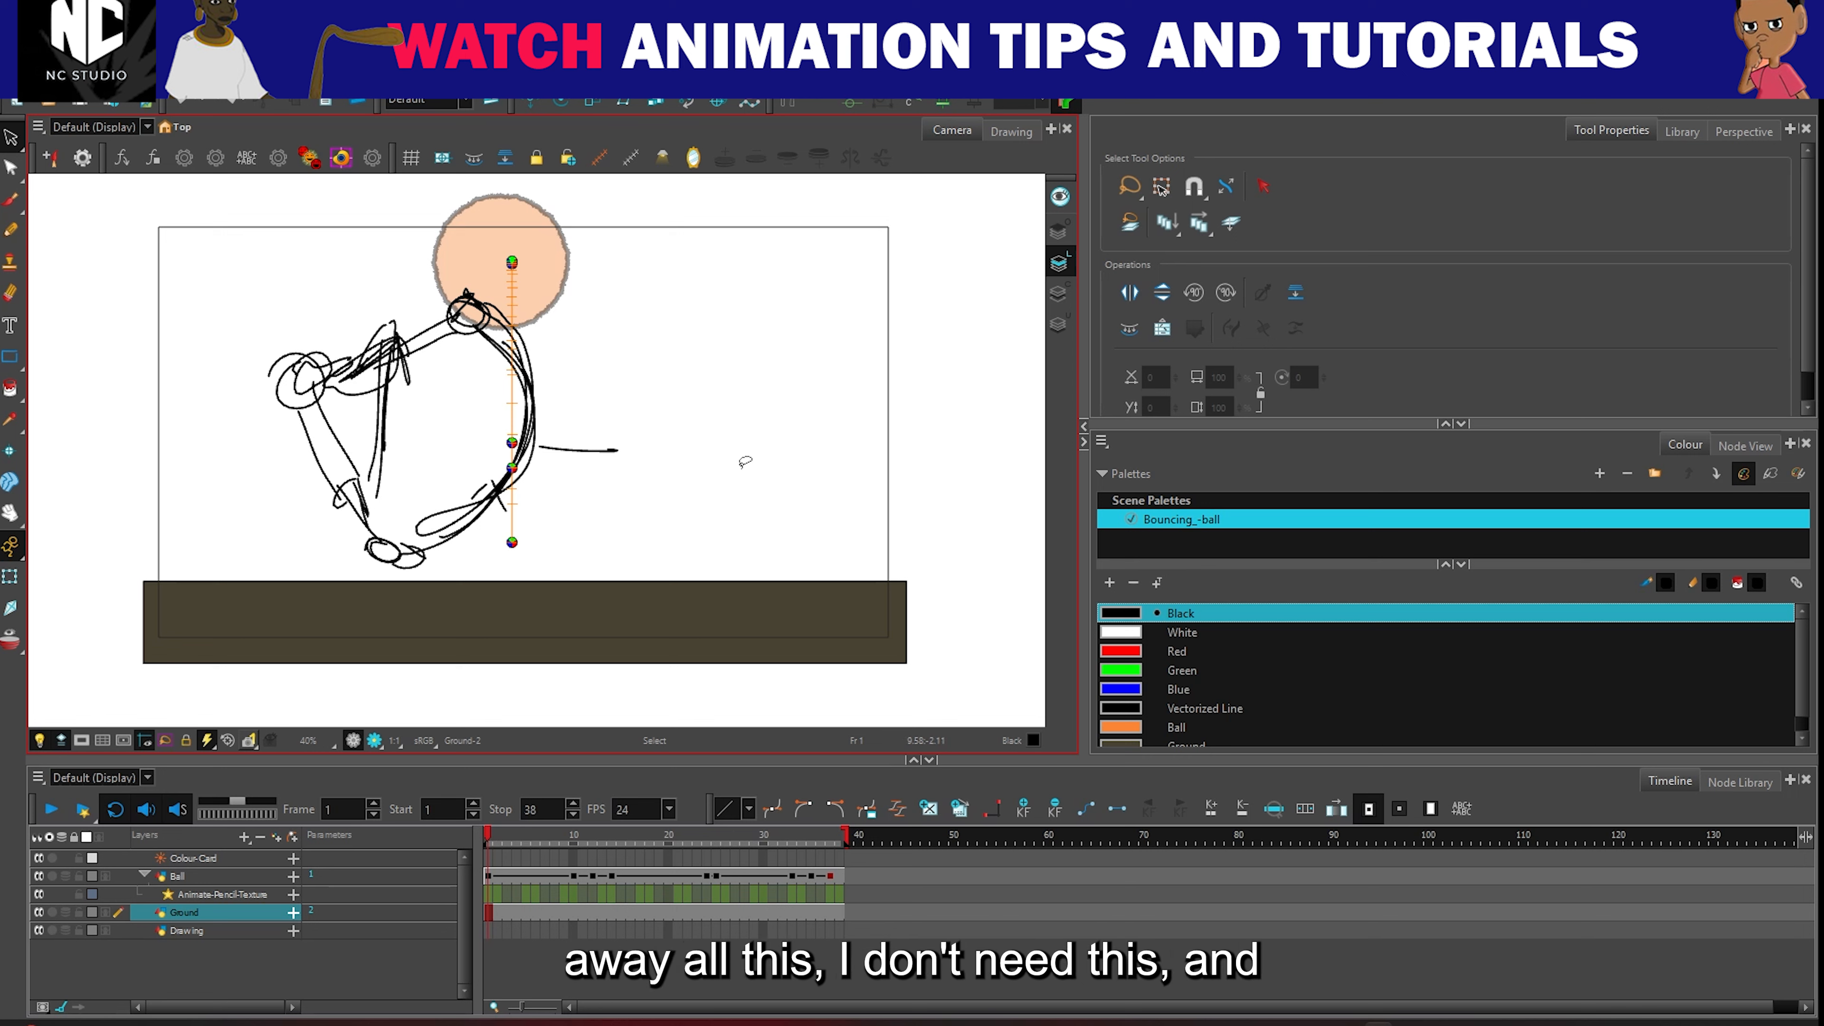
key("ctrl+z")
key("ctrl+z")
key("ctrl+z")
key("ctrl+z")
key("ctrl+z")
key("ctrl+z")
key("ctrl+z")
key("ctrl+z")
key("ctrl+z")
key("ctrl+z")
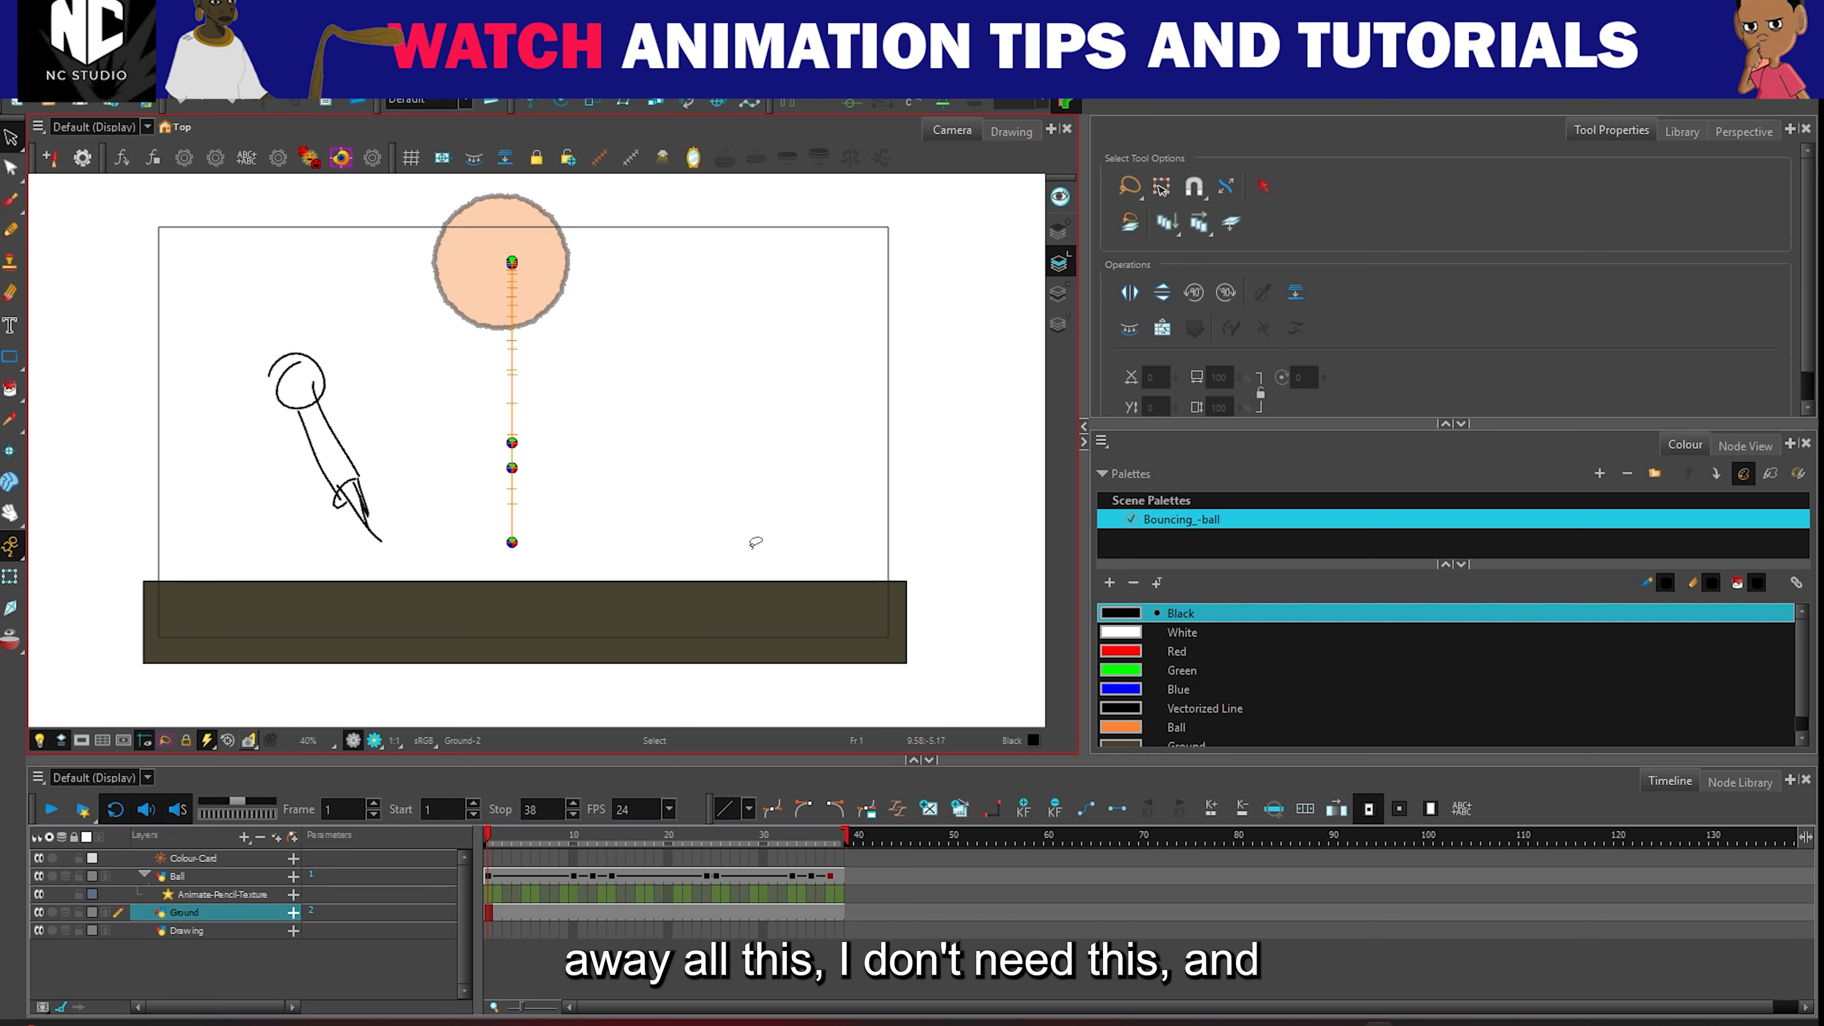
key("ctrl+z")
key("ctrl+z")
key("ctrl+z")
key("ctrl+z")
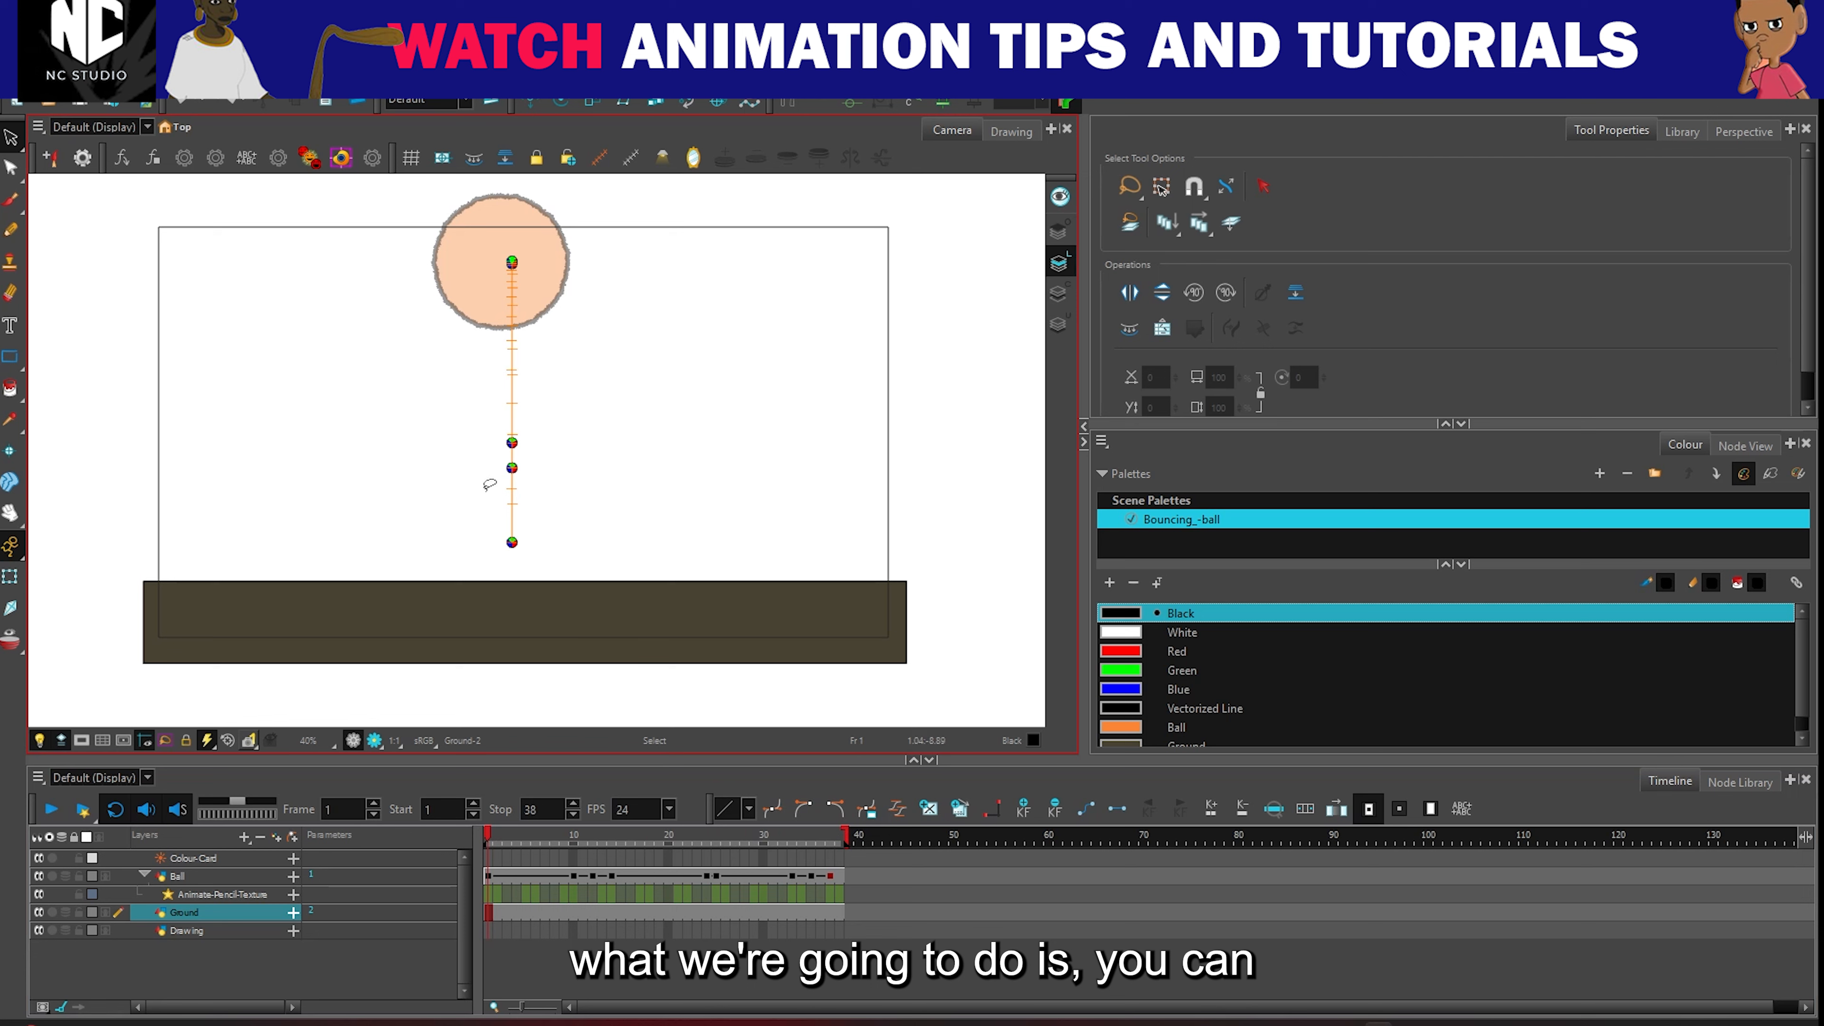
Step: Extend the scene's stop frame to 62 and delete all keyframes on the Ball layer from frame 1 to 37
mouse_move(847, 841)
left_mouse_down()
mouse_move(1092, 839)
mouse_move(1073, 840)
left_mouse_up()
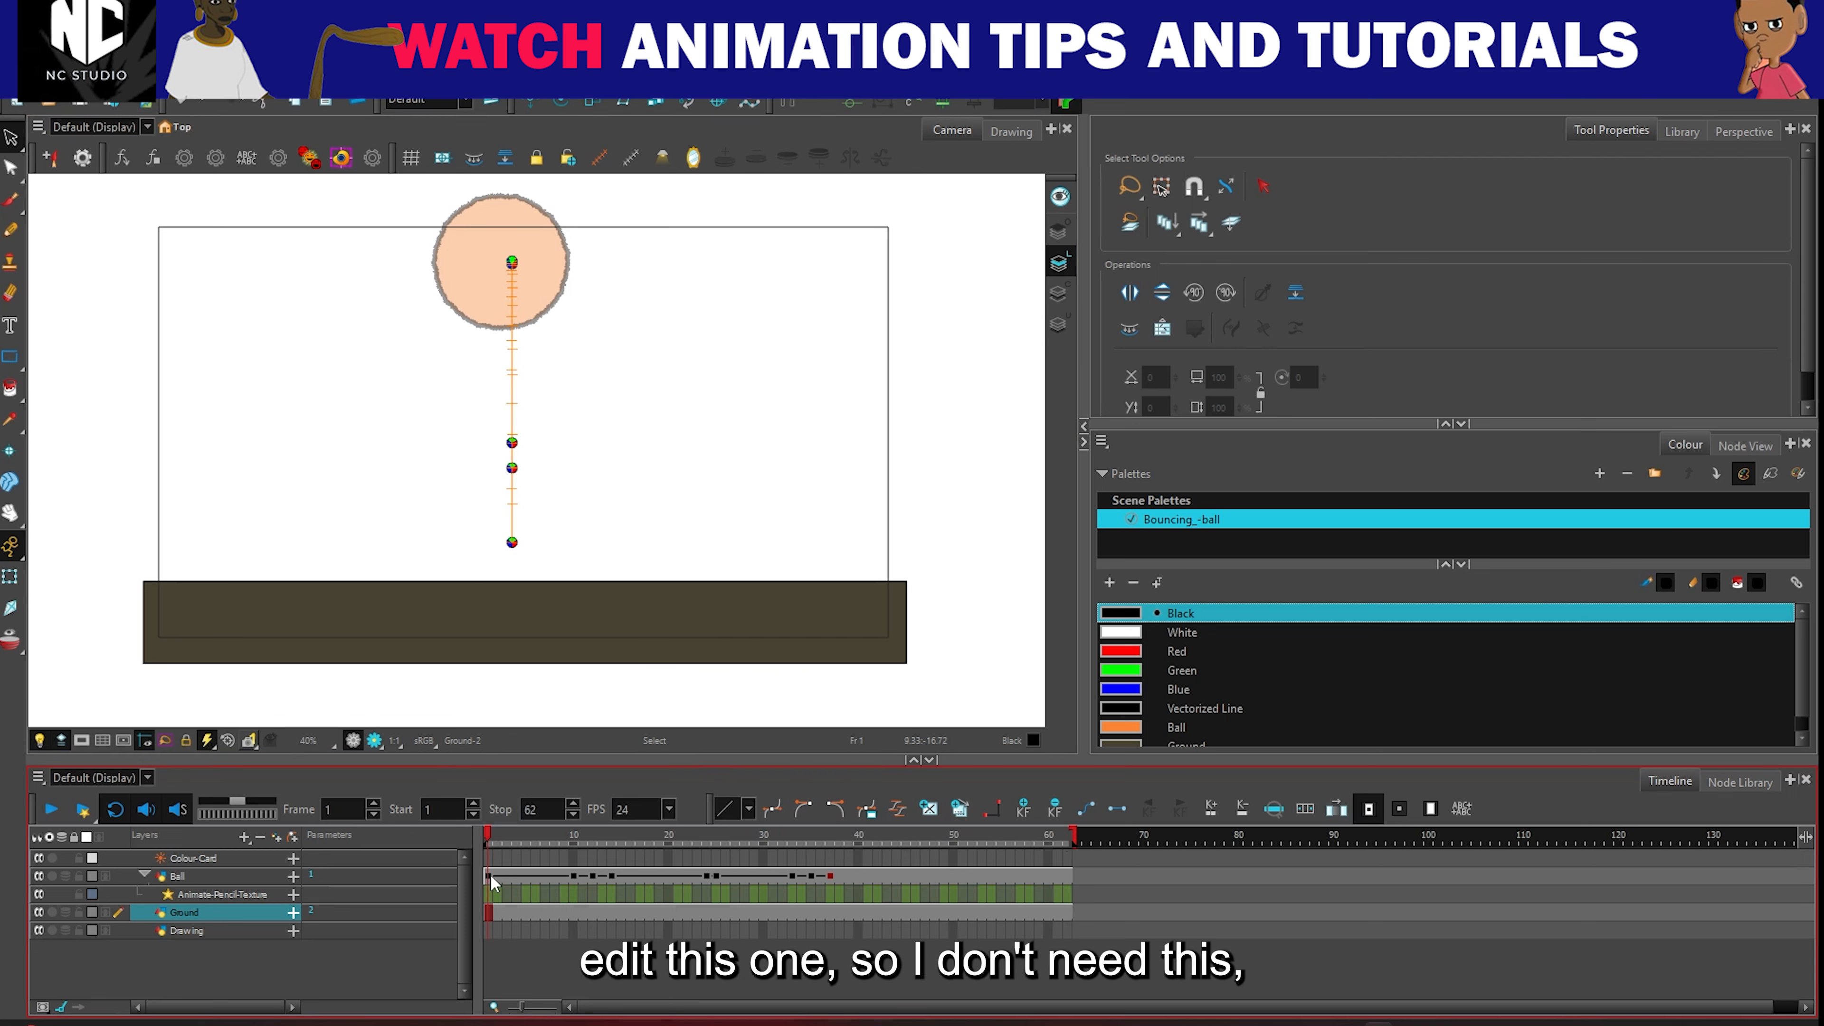
left_click(830, 876)
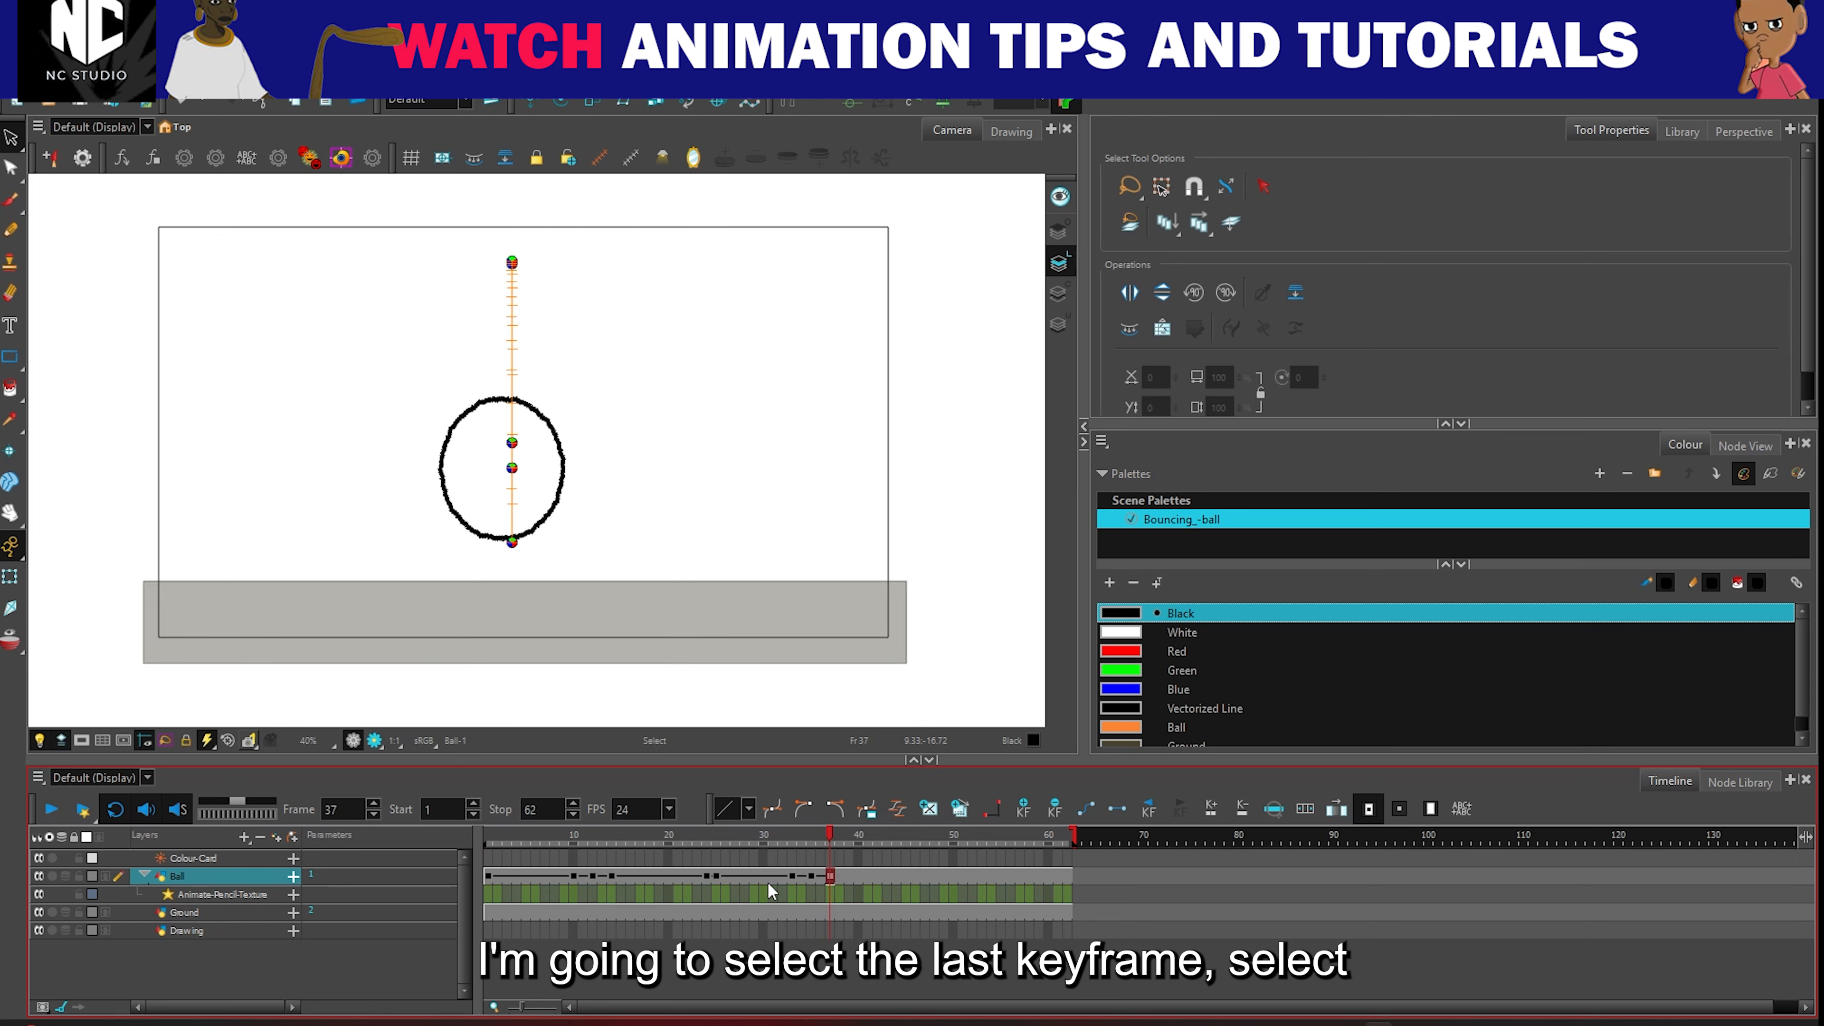
left_click(497, 876, "shift")
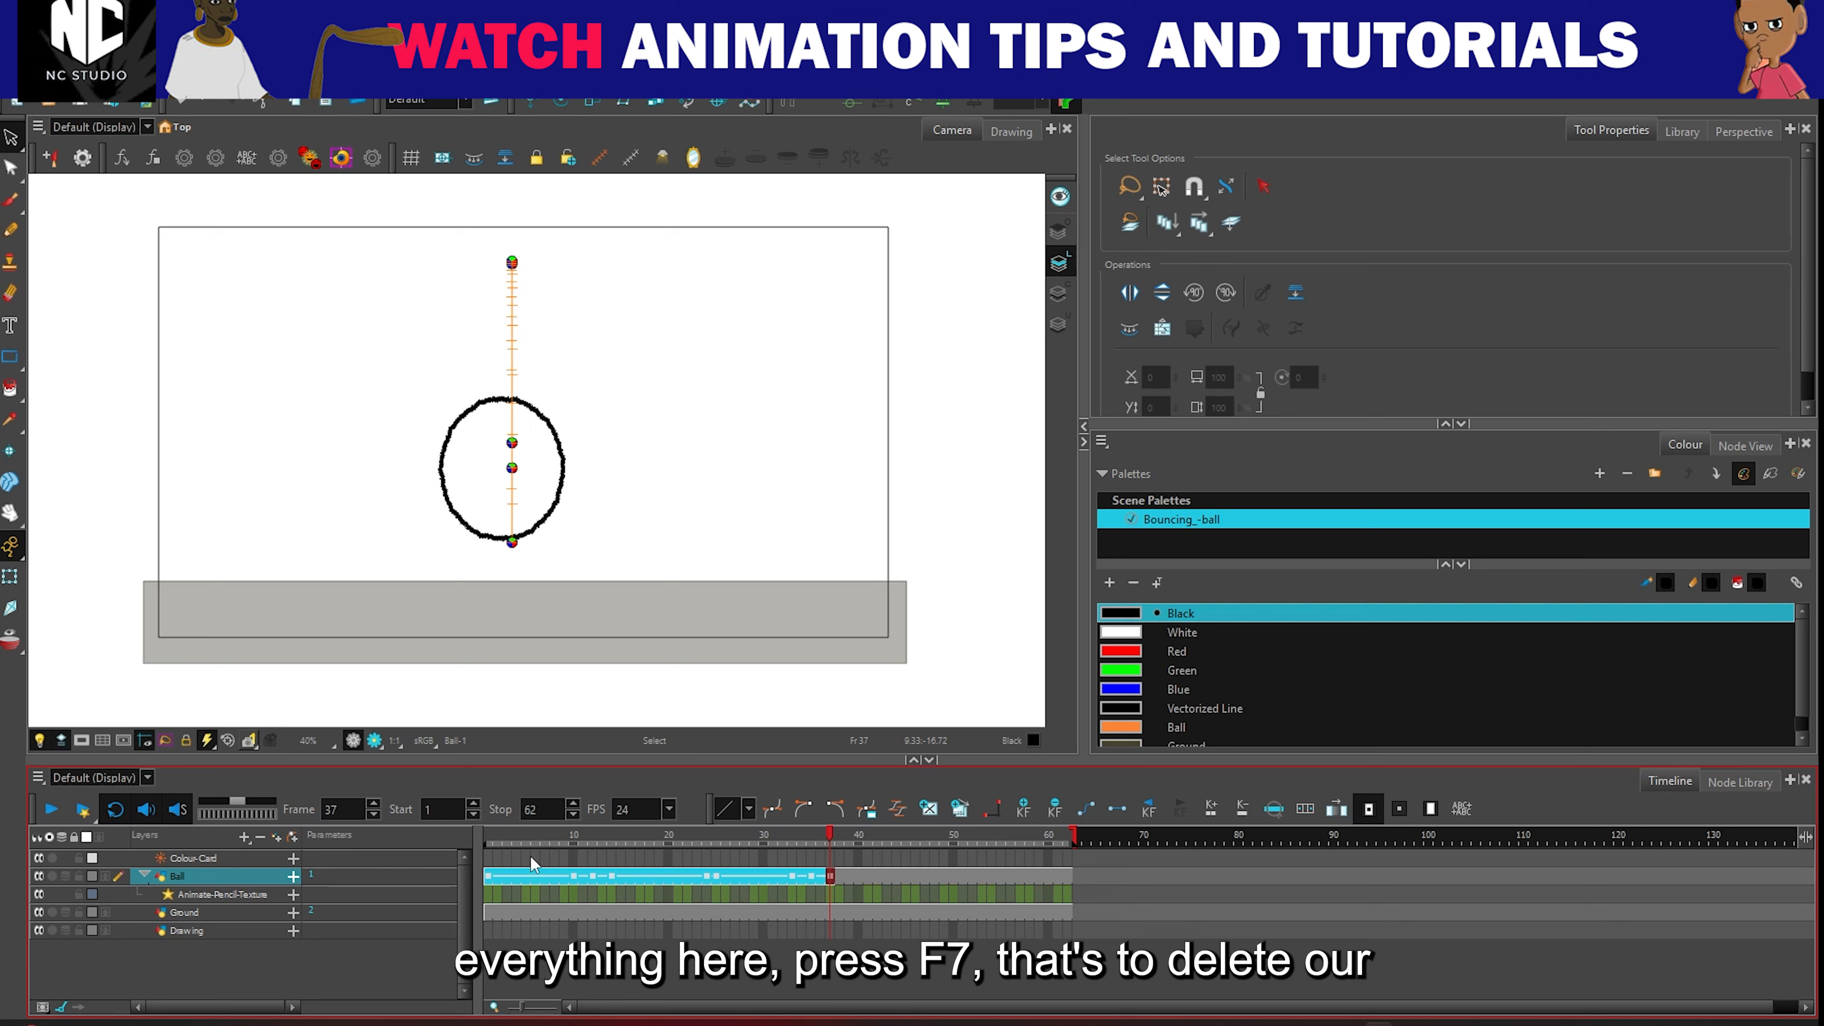
right_click(816, 881)
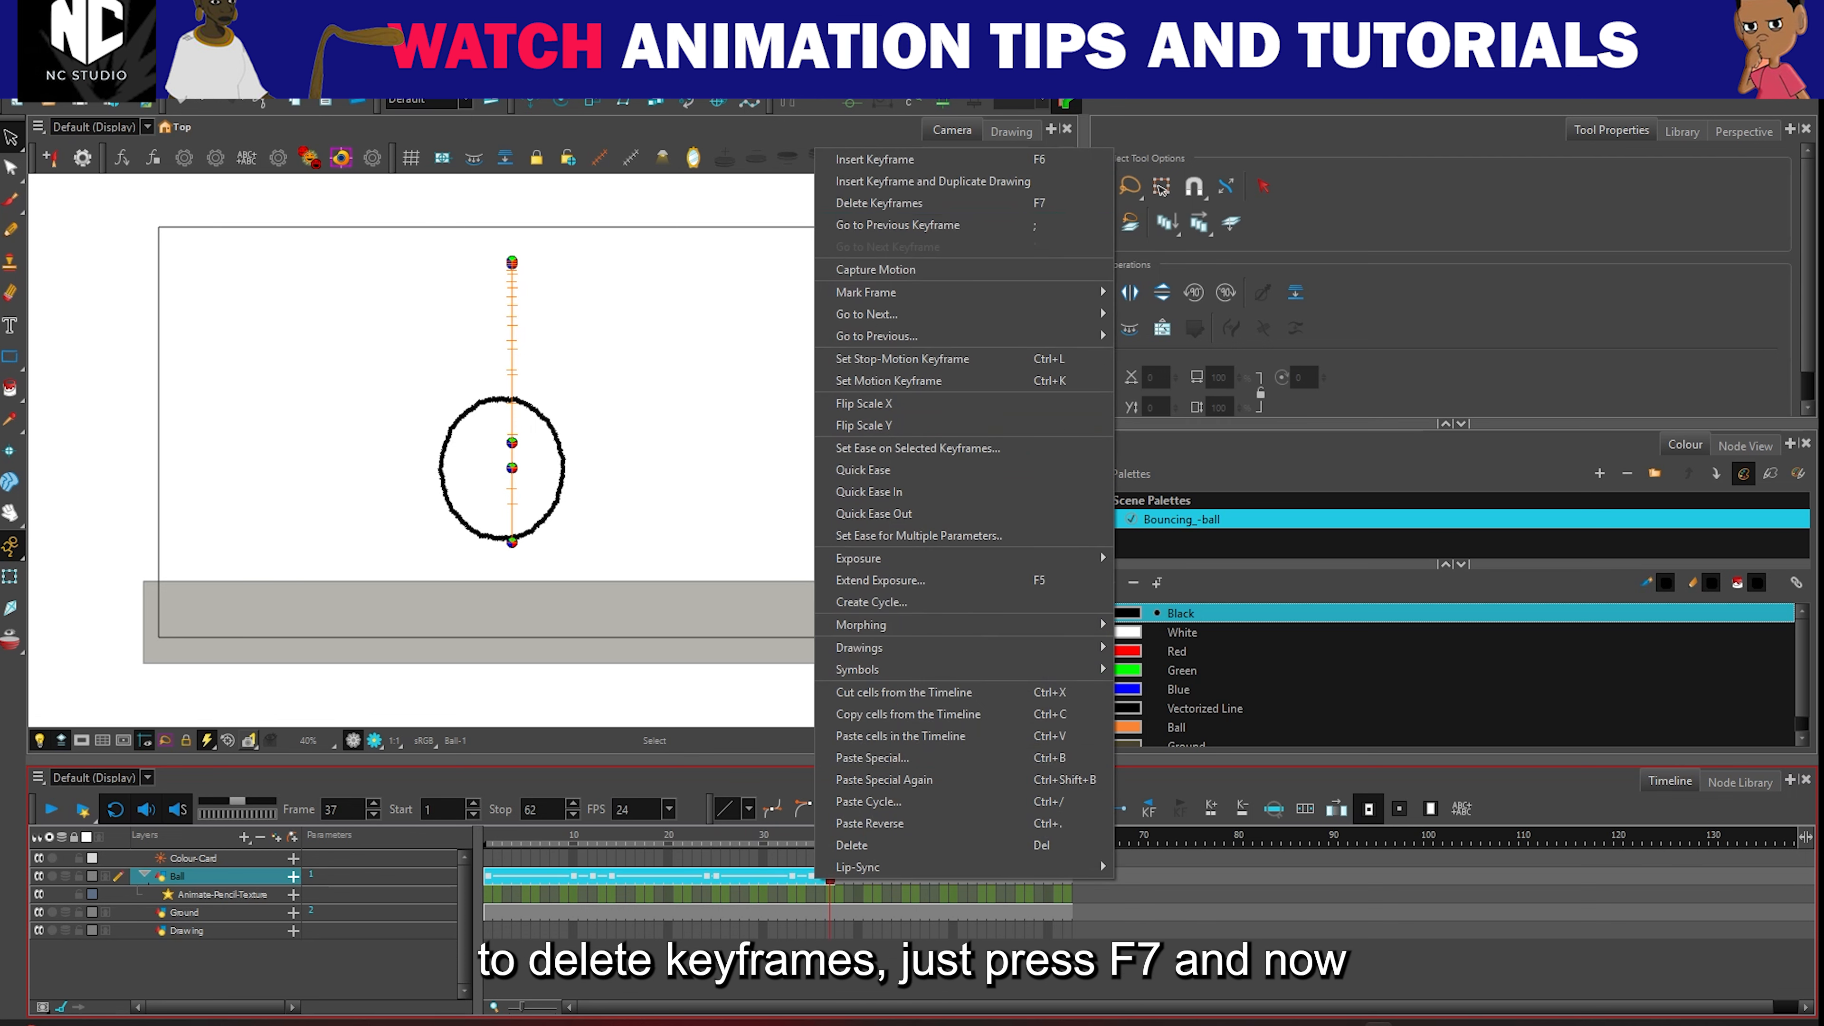
left_click(1027, 208)
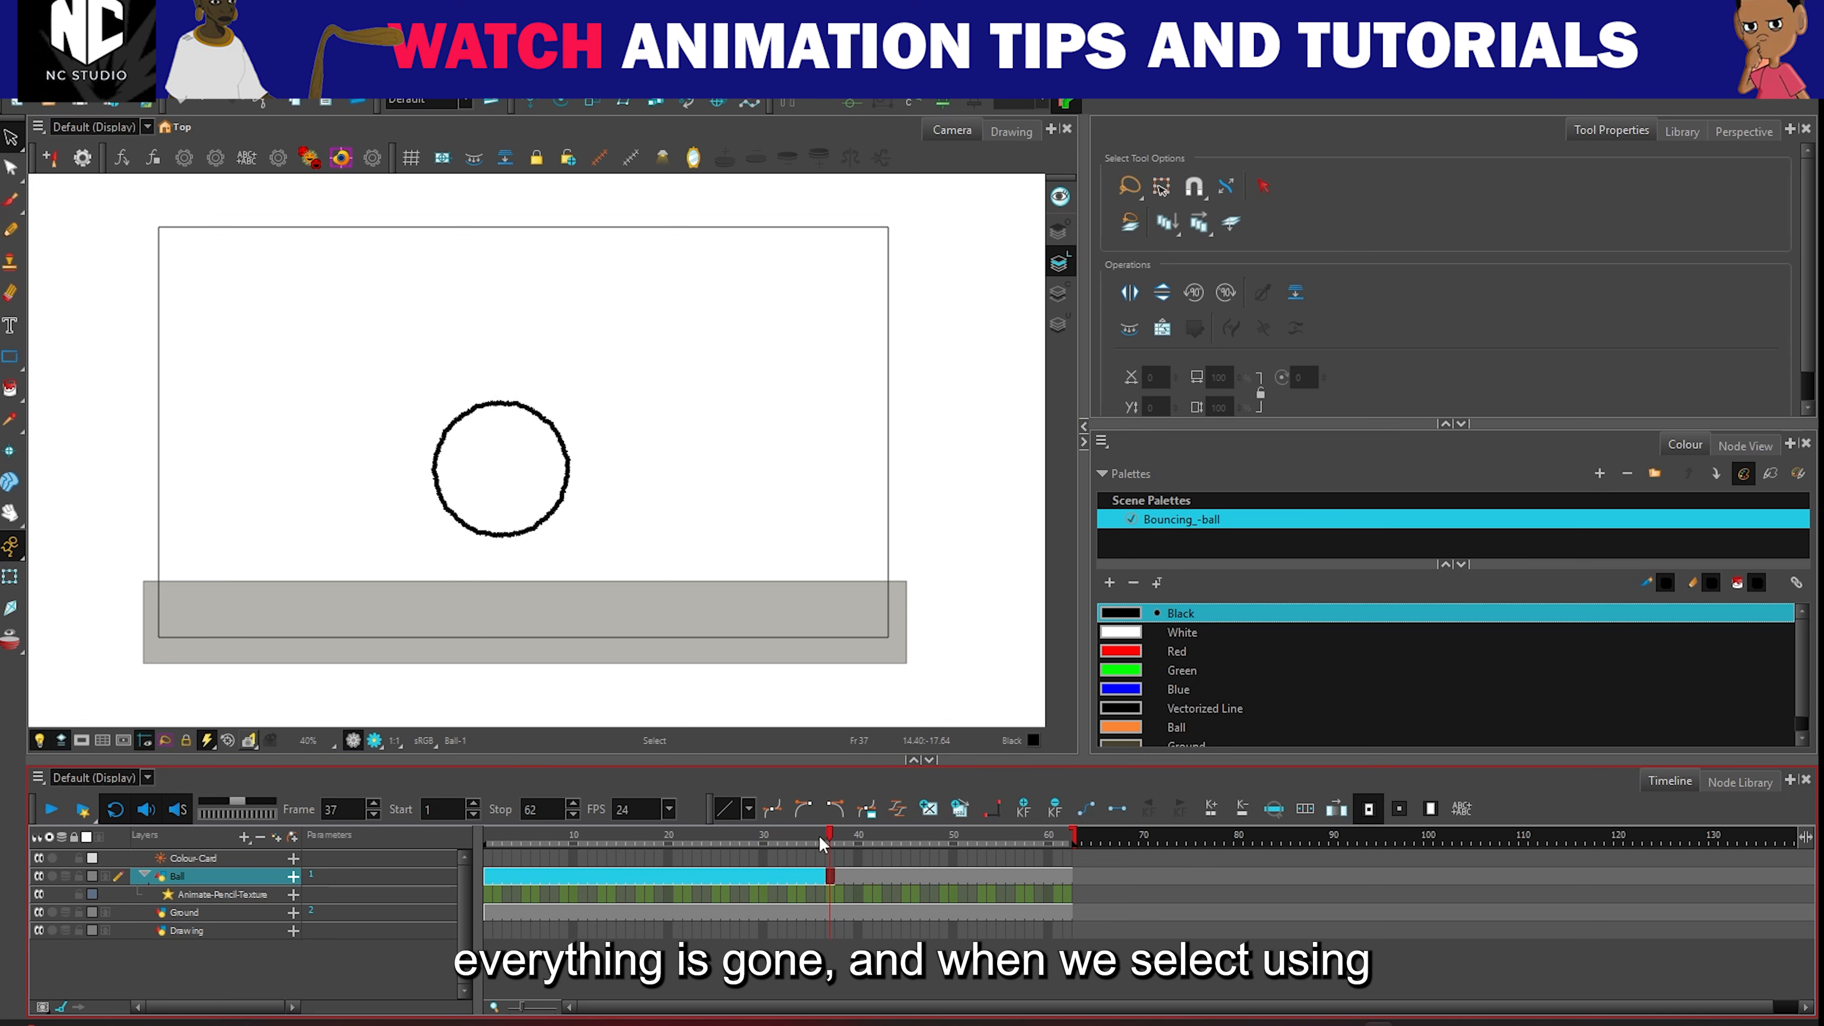
Step: On frame 1, move the ball horizontally with the Transform tool until it sits outside the camera frame's left edge
left_click(488, 876)
left_click(11, 575)
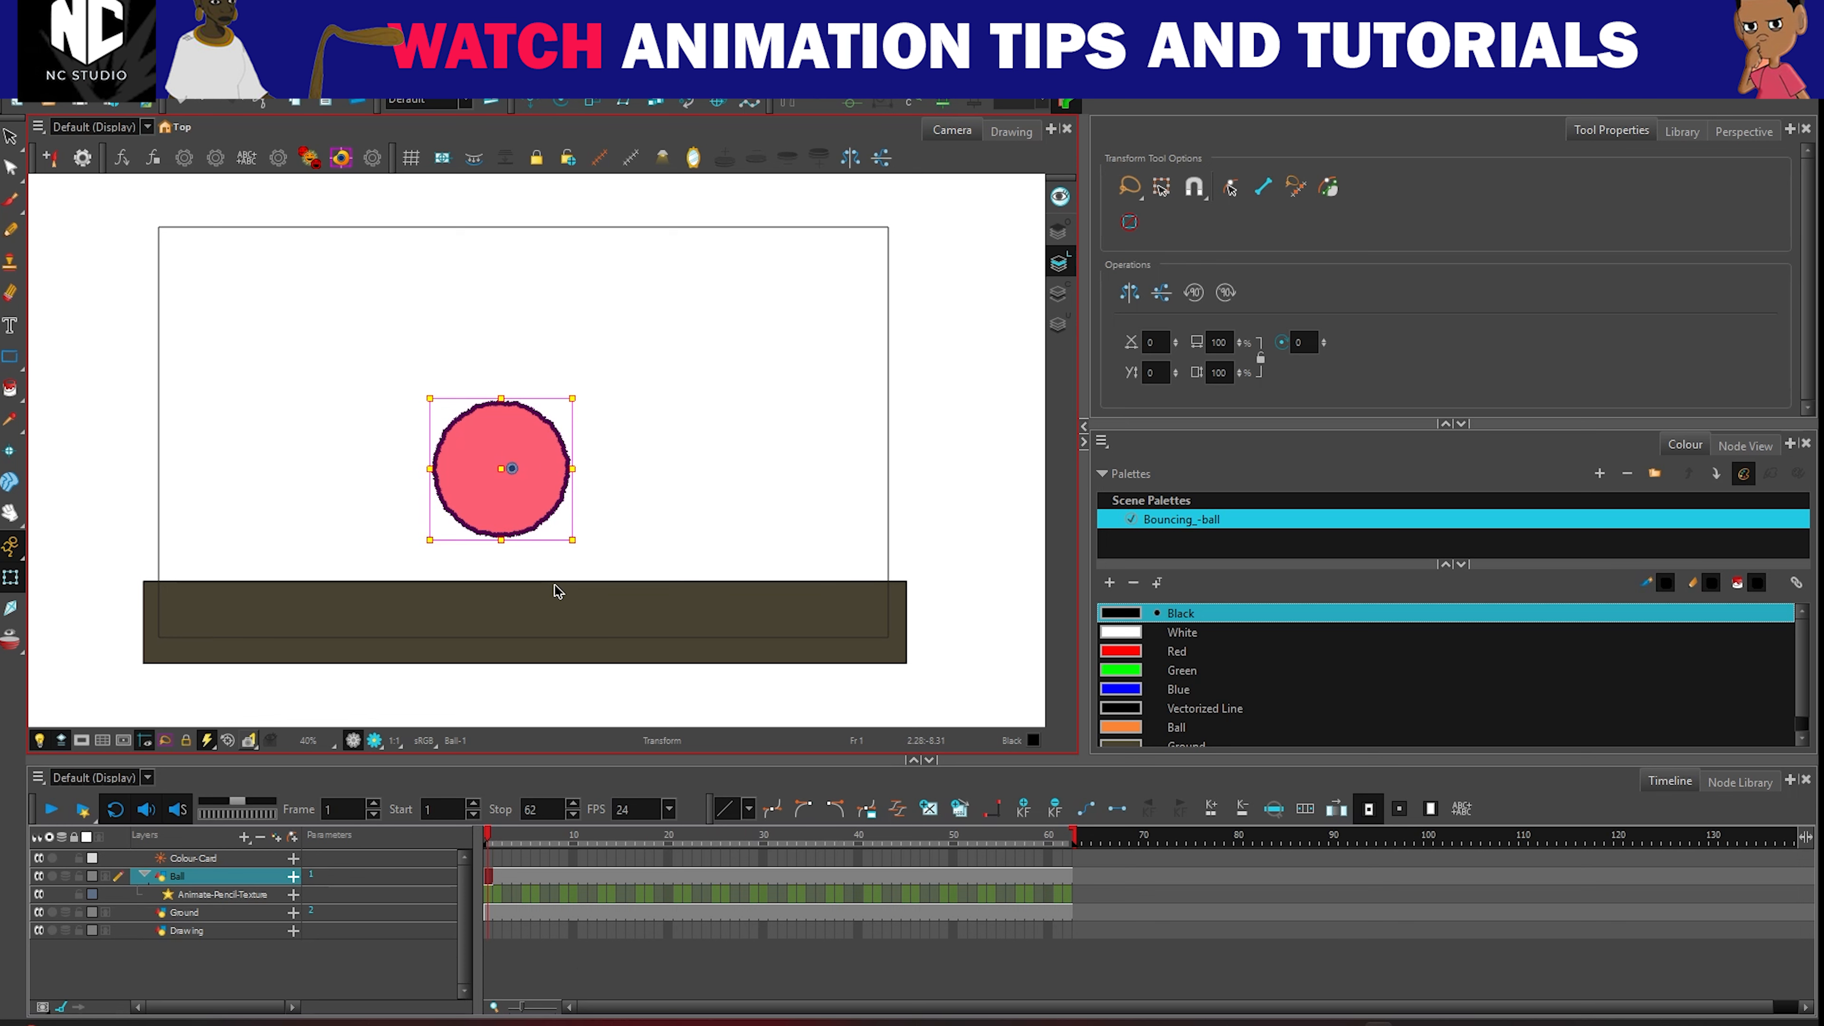
scroll(323, 532, "down", 1)
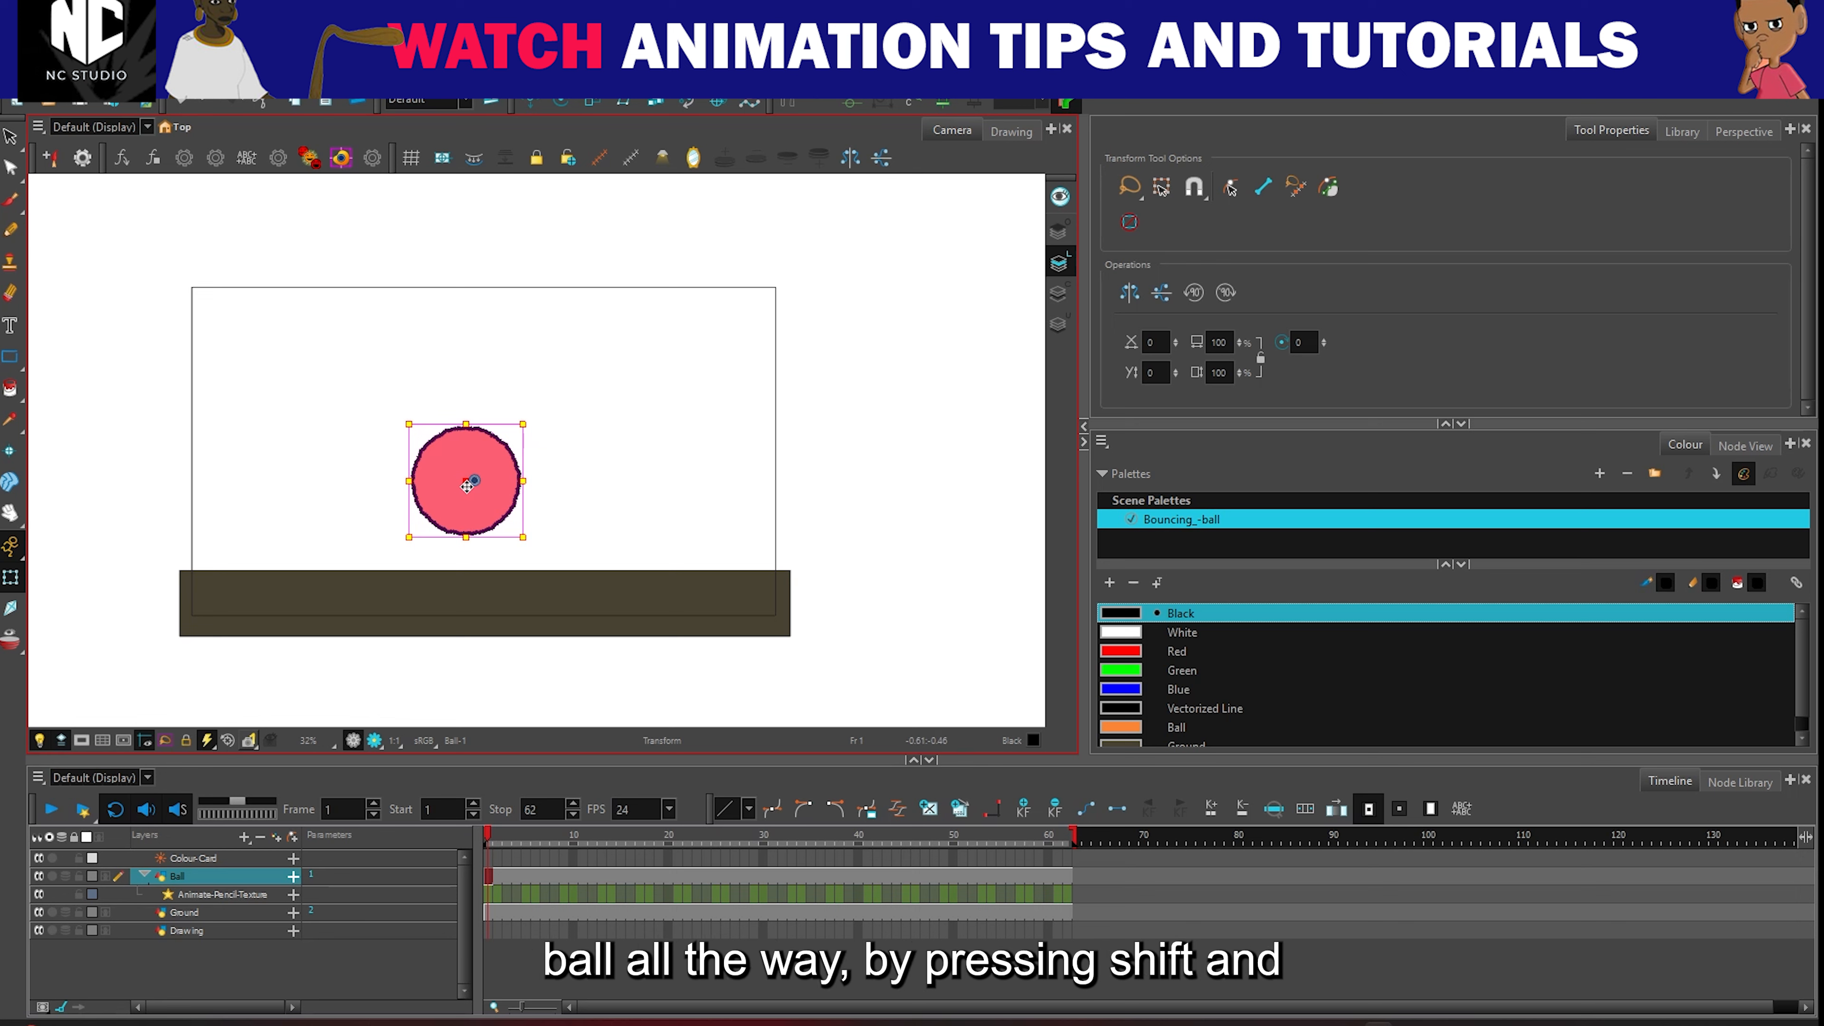
left_click_drag(467, 486, 130, 482)
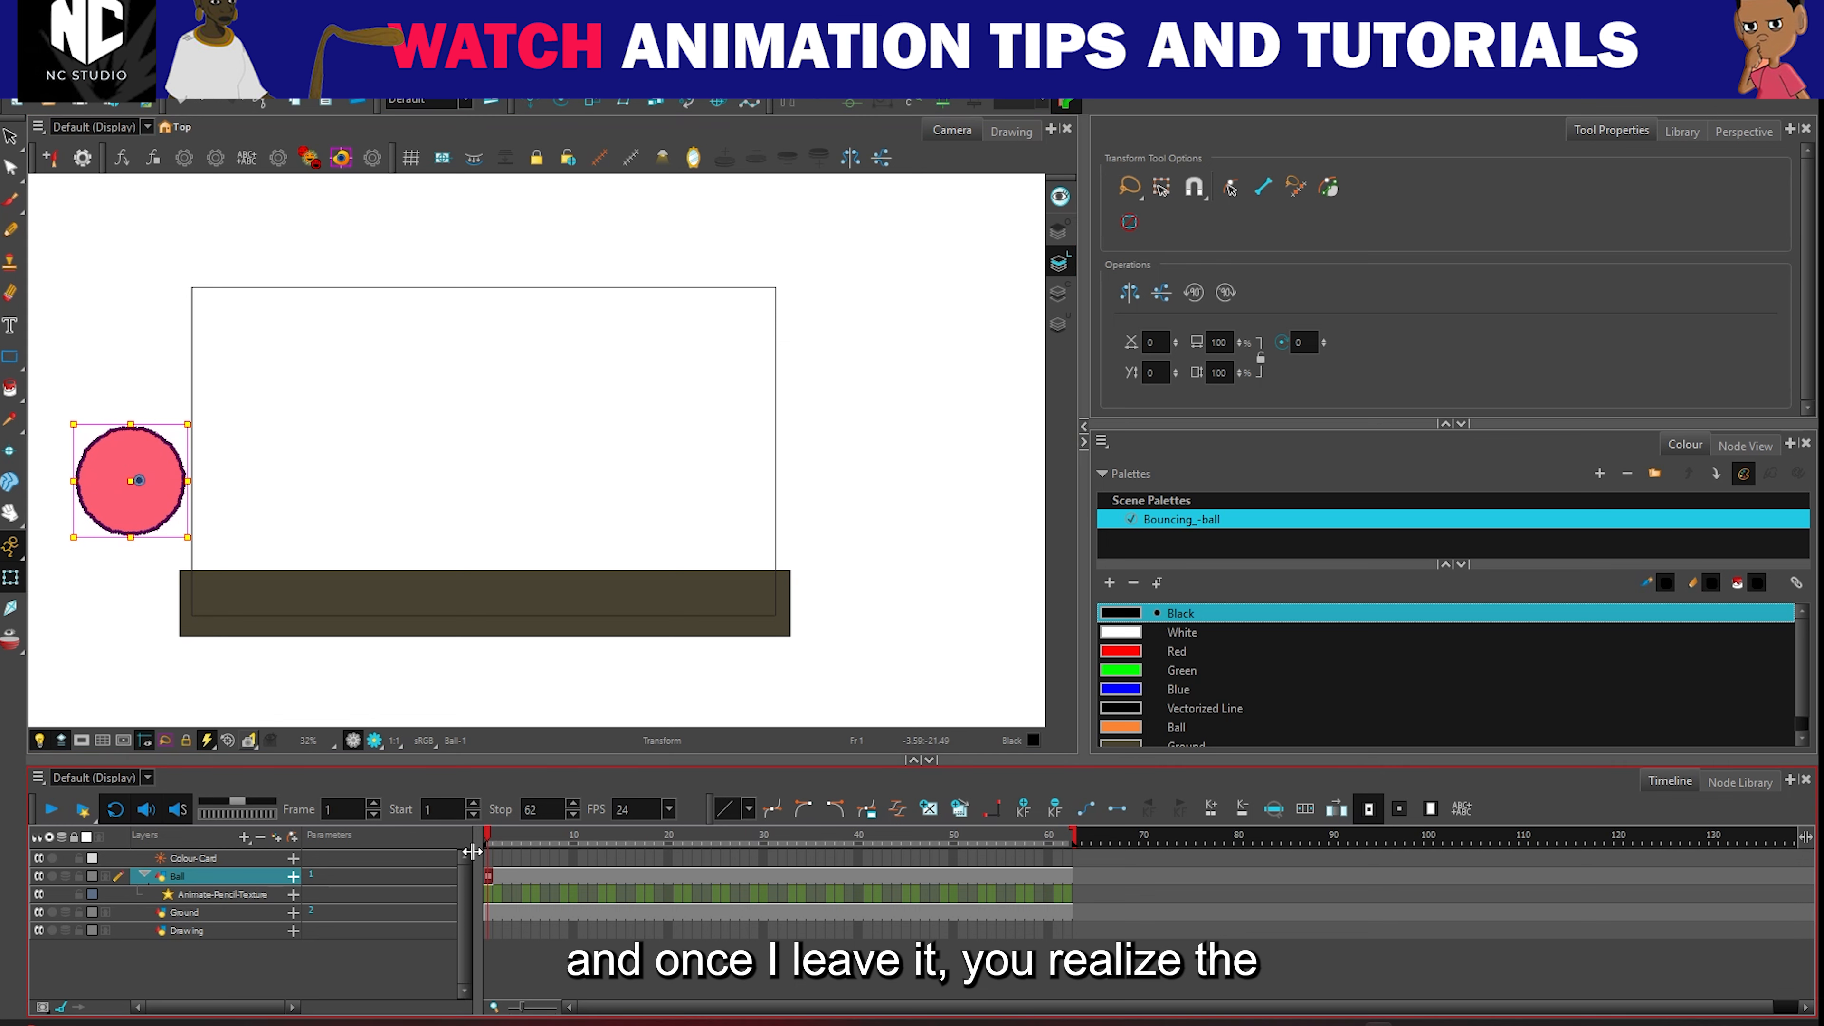
left_click(583, 876)
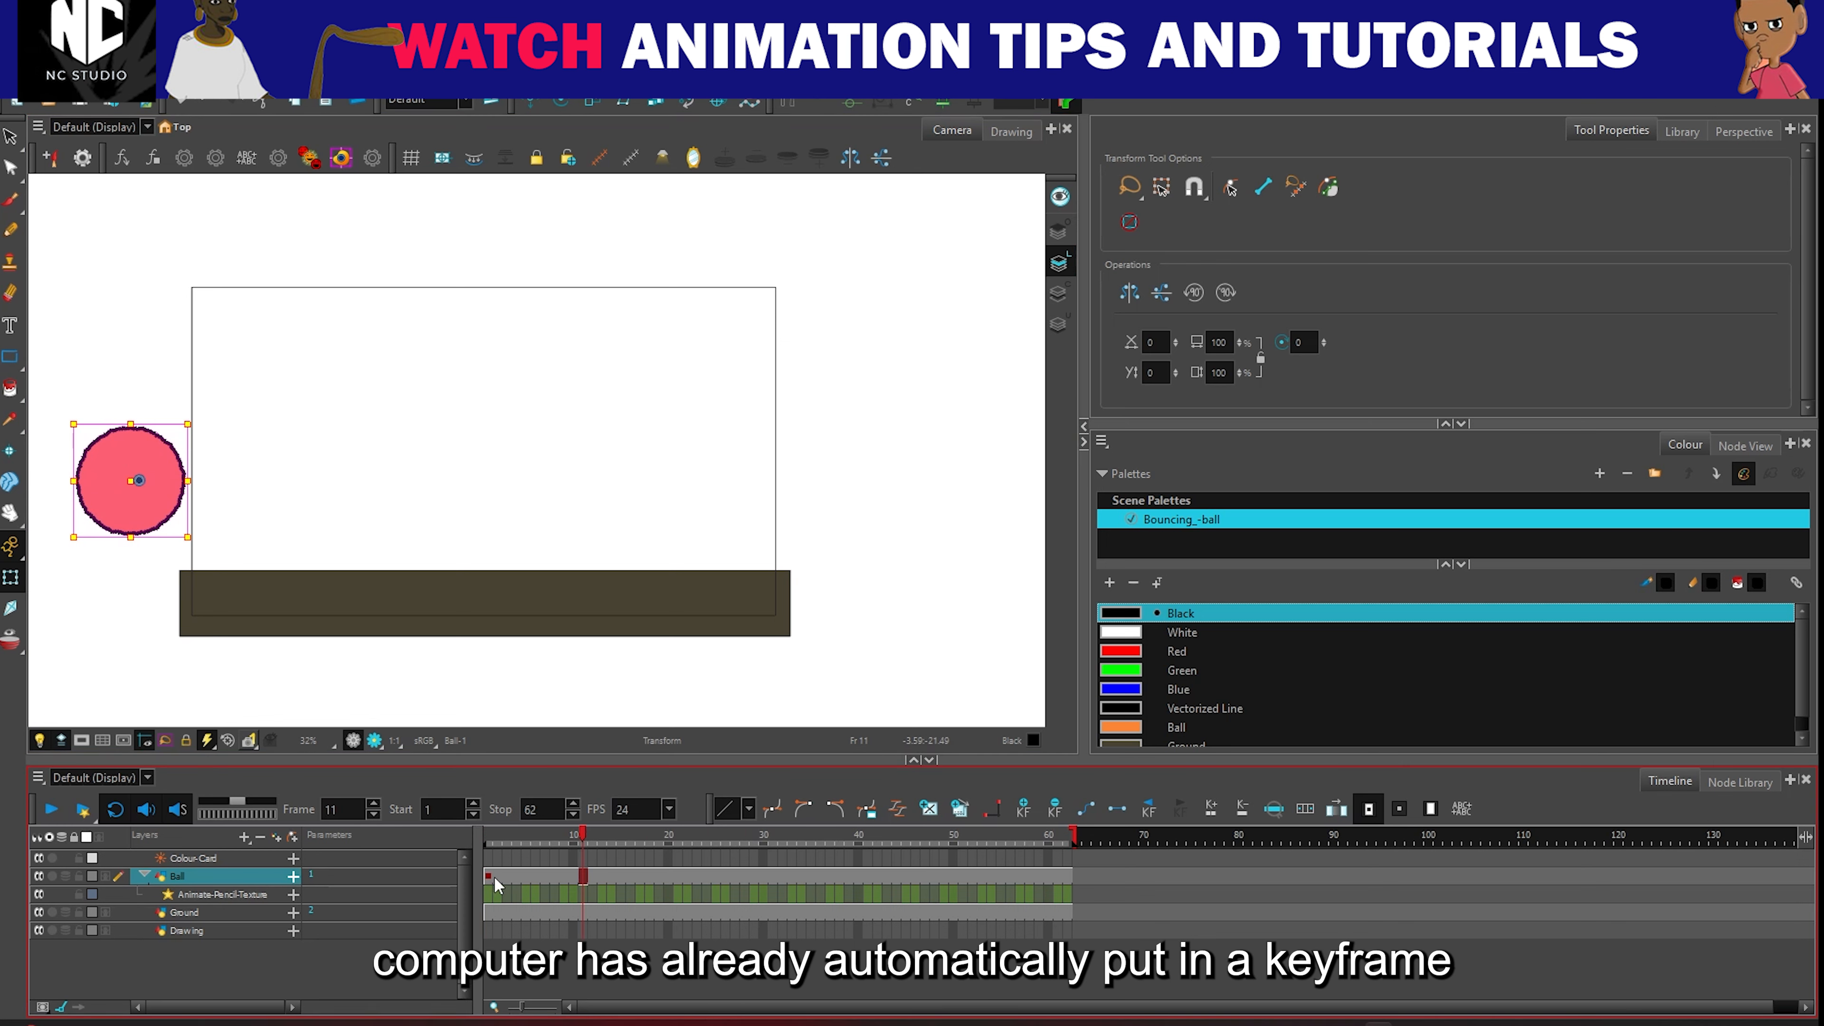
left_click_drag(580, 838, 477, 851)
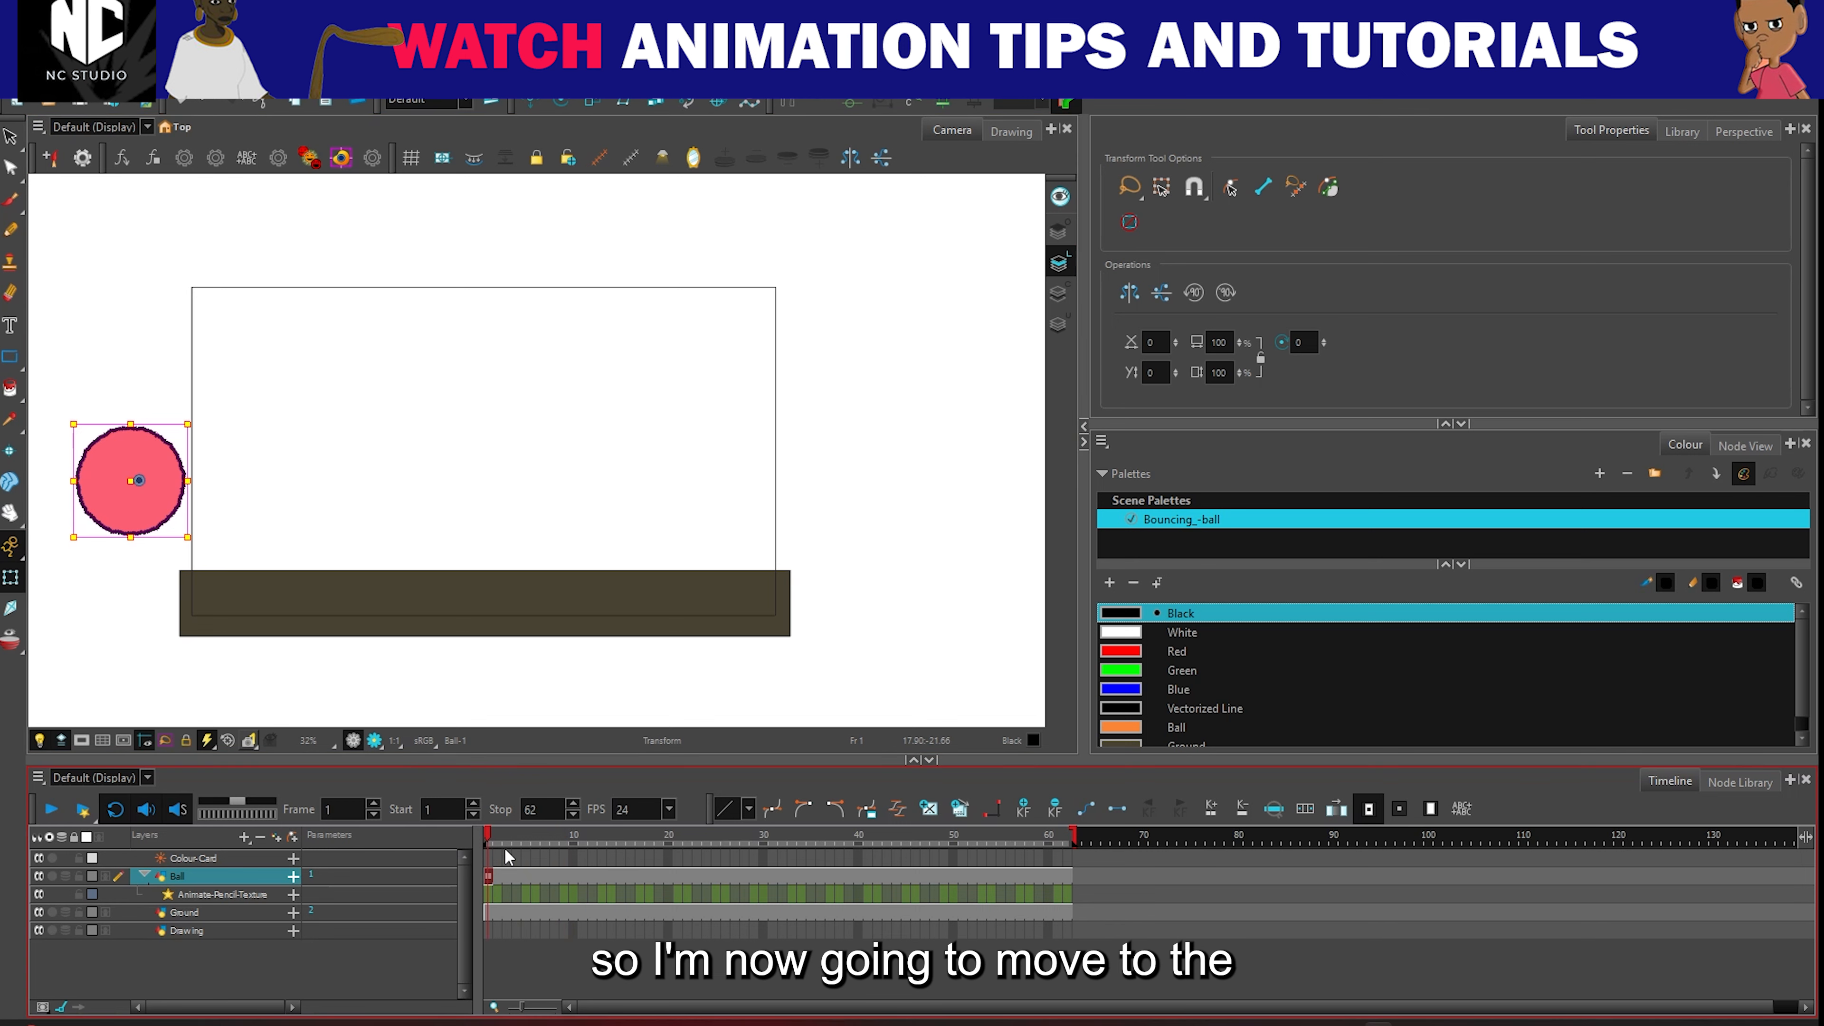
Step: Go to frame 24 and move the ball horizontally across to the camera frame's right edge
left_click_drag(495, 842, 687, 842)
double_click(352, 809)
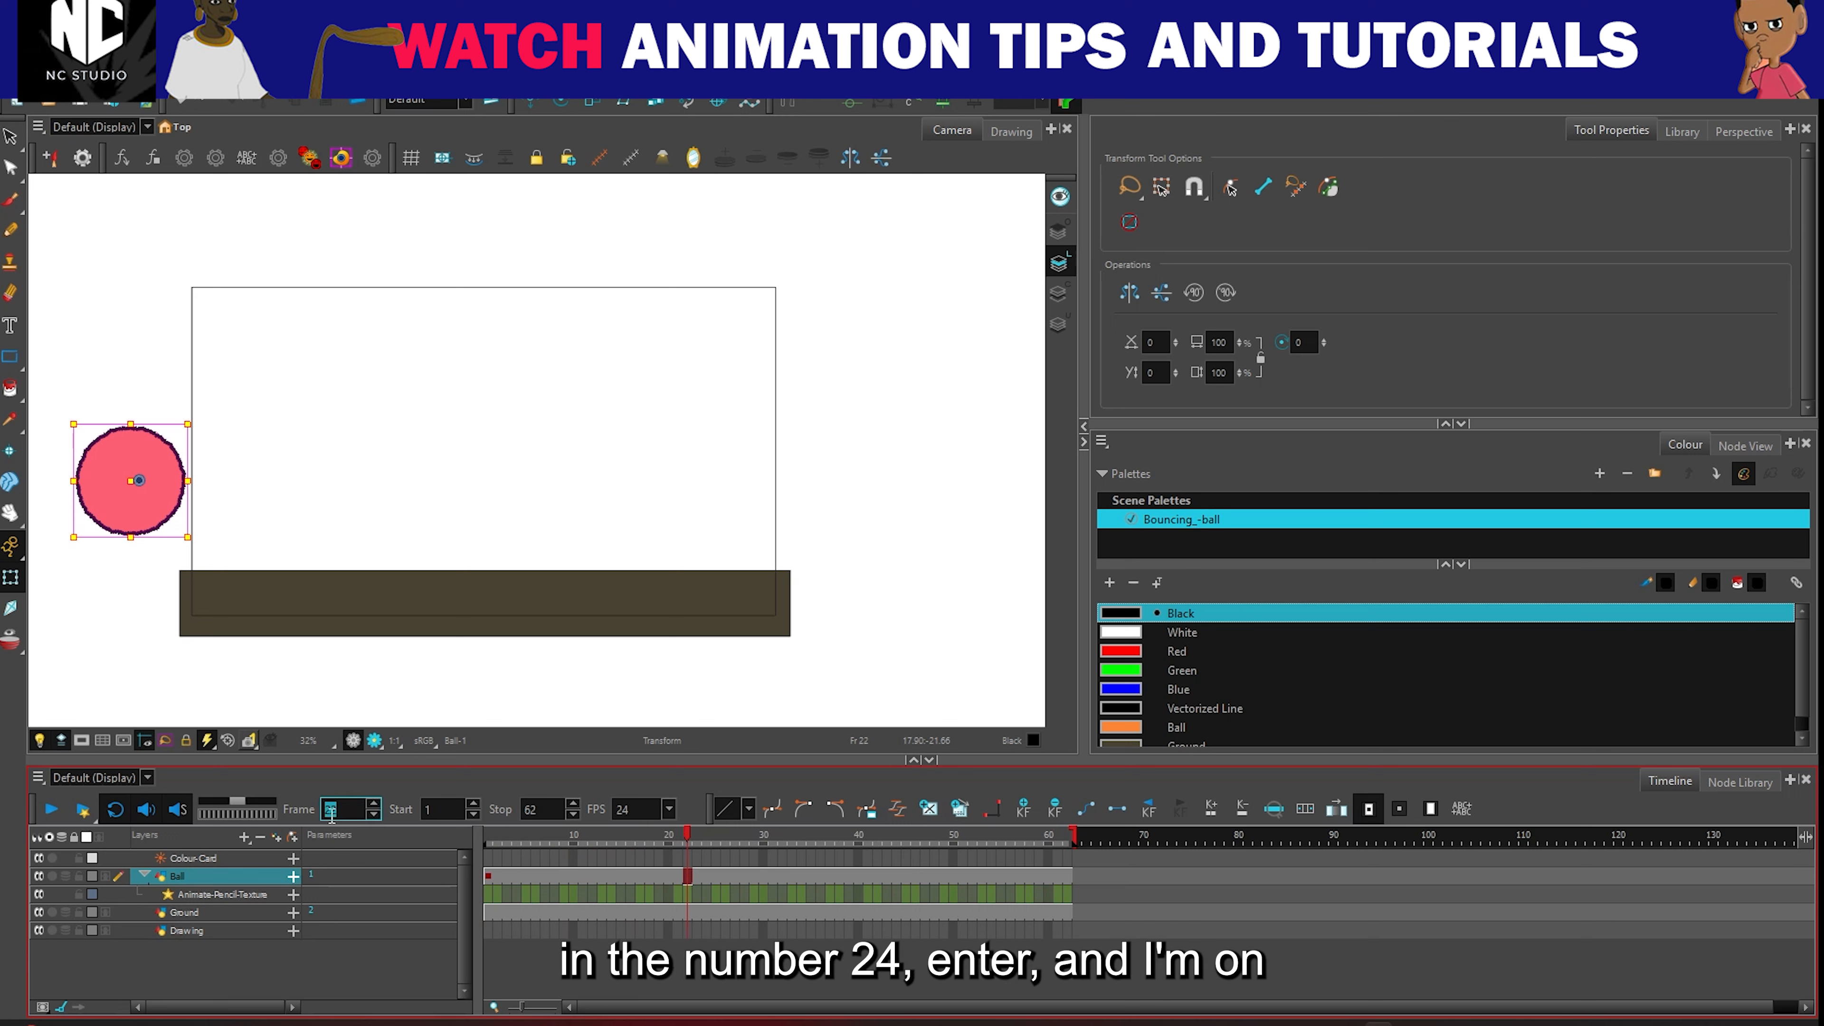
type("24")
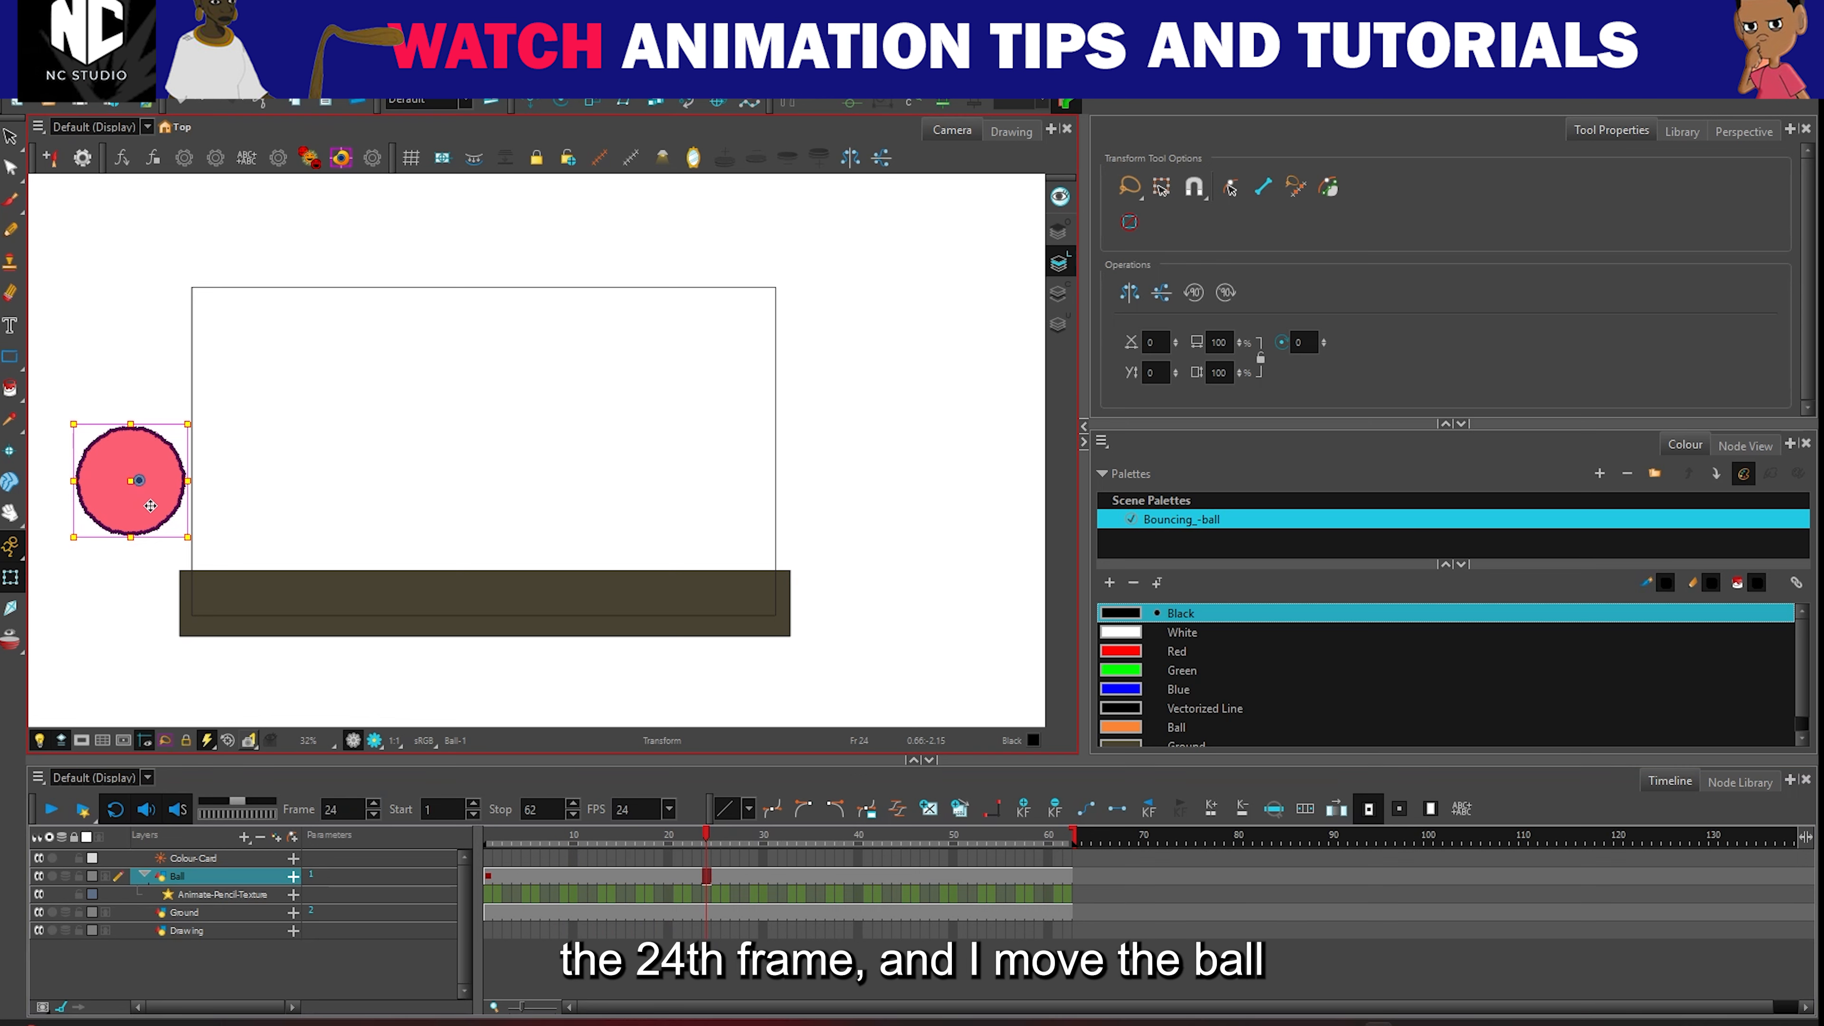
left_click_drag(126, 491, 779, 510)
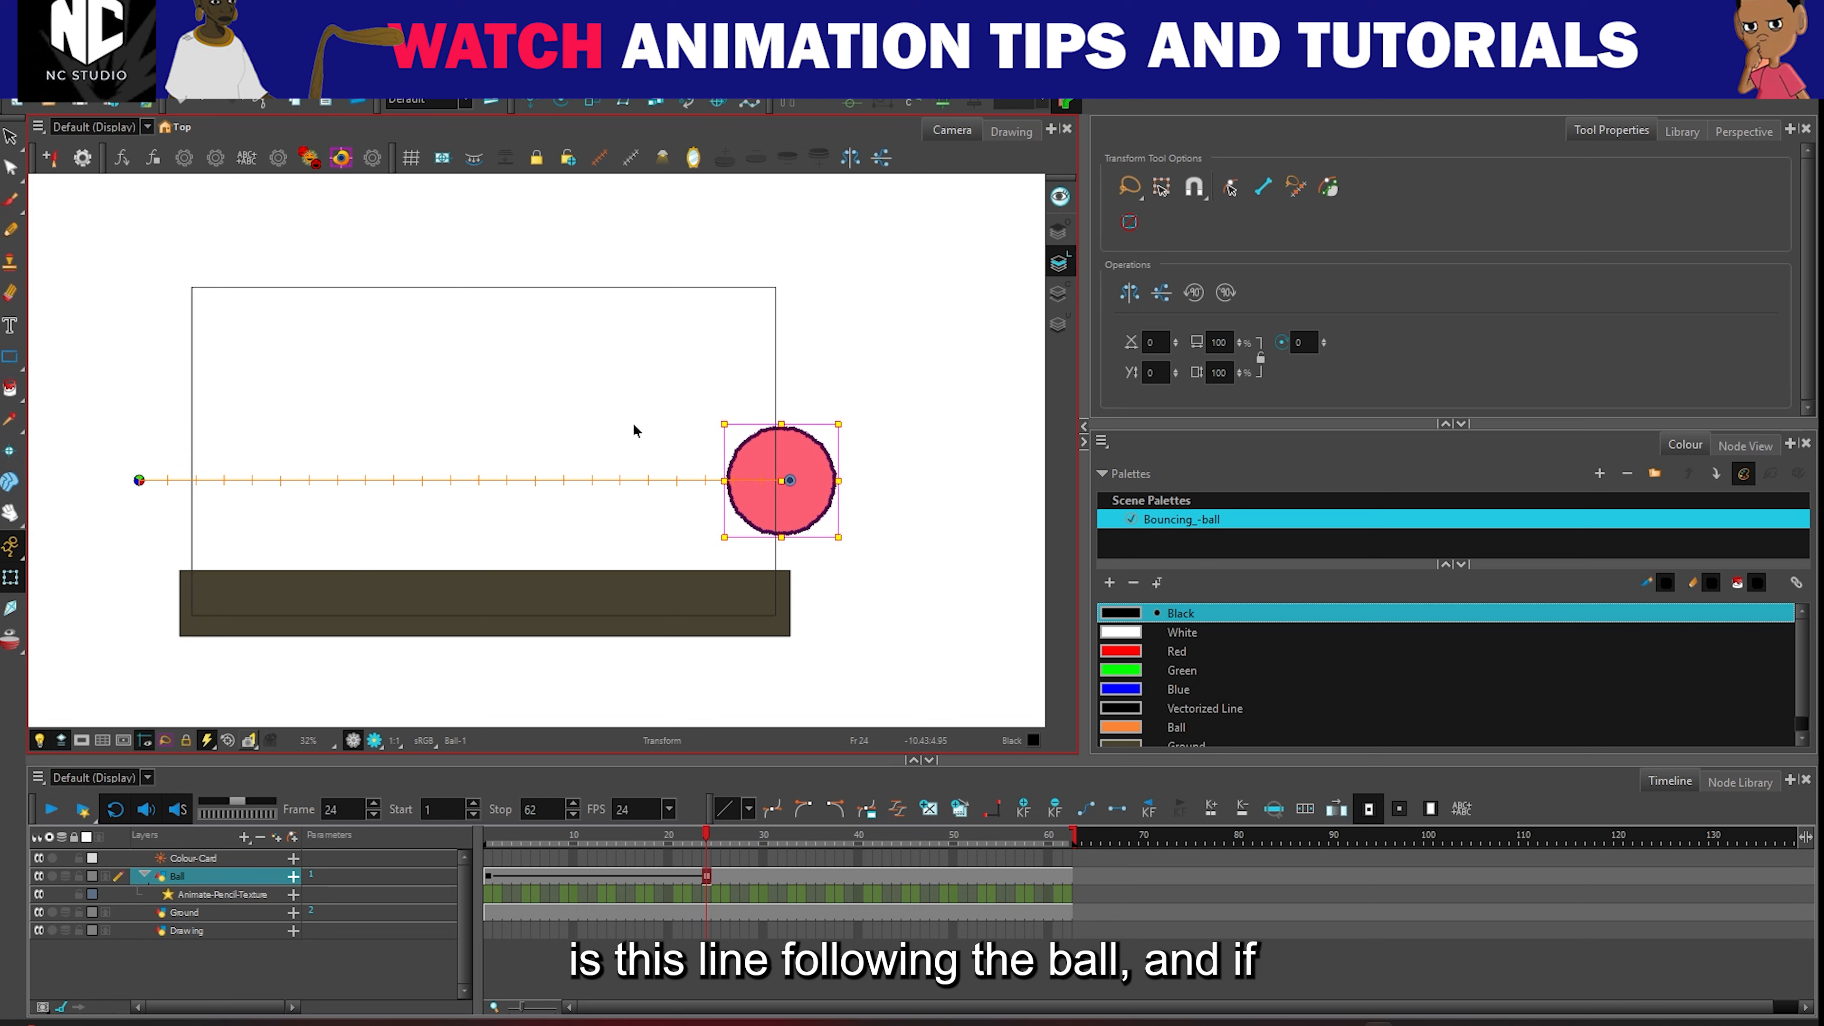
Step: Scrub through the ball's motion, hide its motion path, and redisplay it with Show Path and Control Parameters
left_click_drag(710, 834, 594, 856)
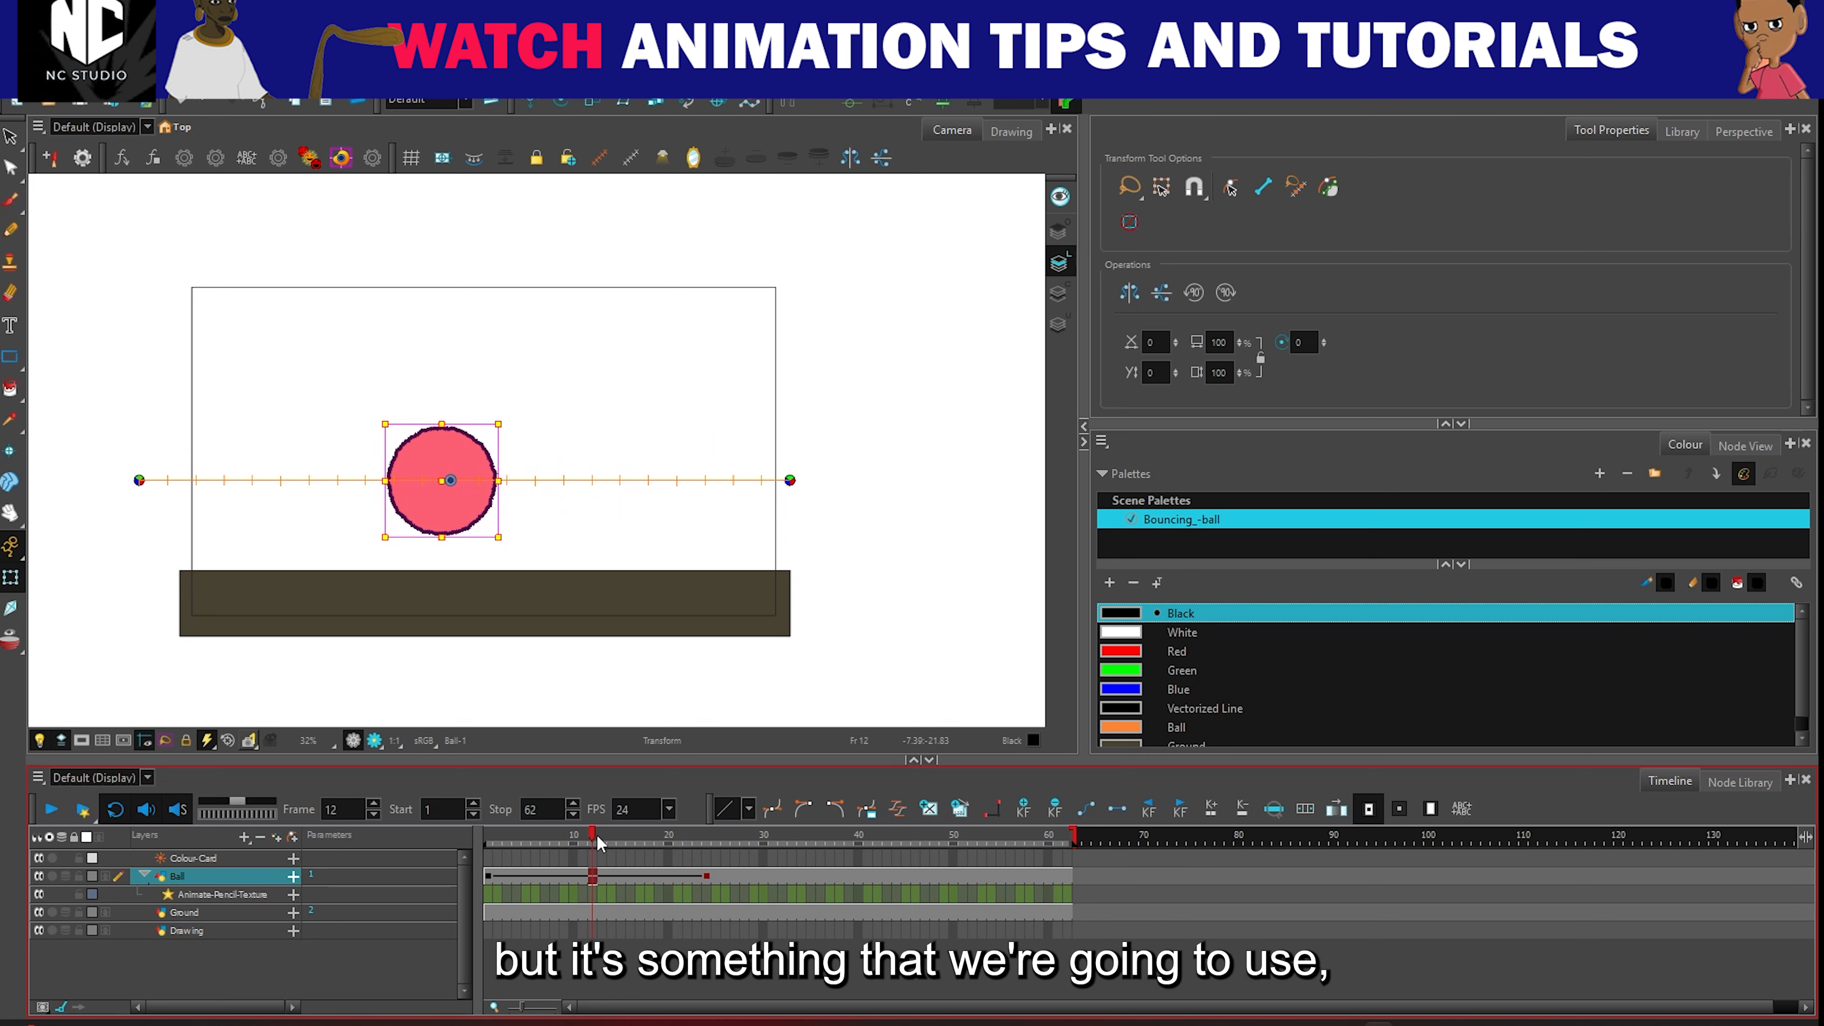
key("shift+c")
left_click_drag(598, 841, 707, 842)
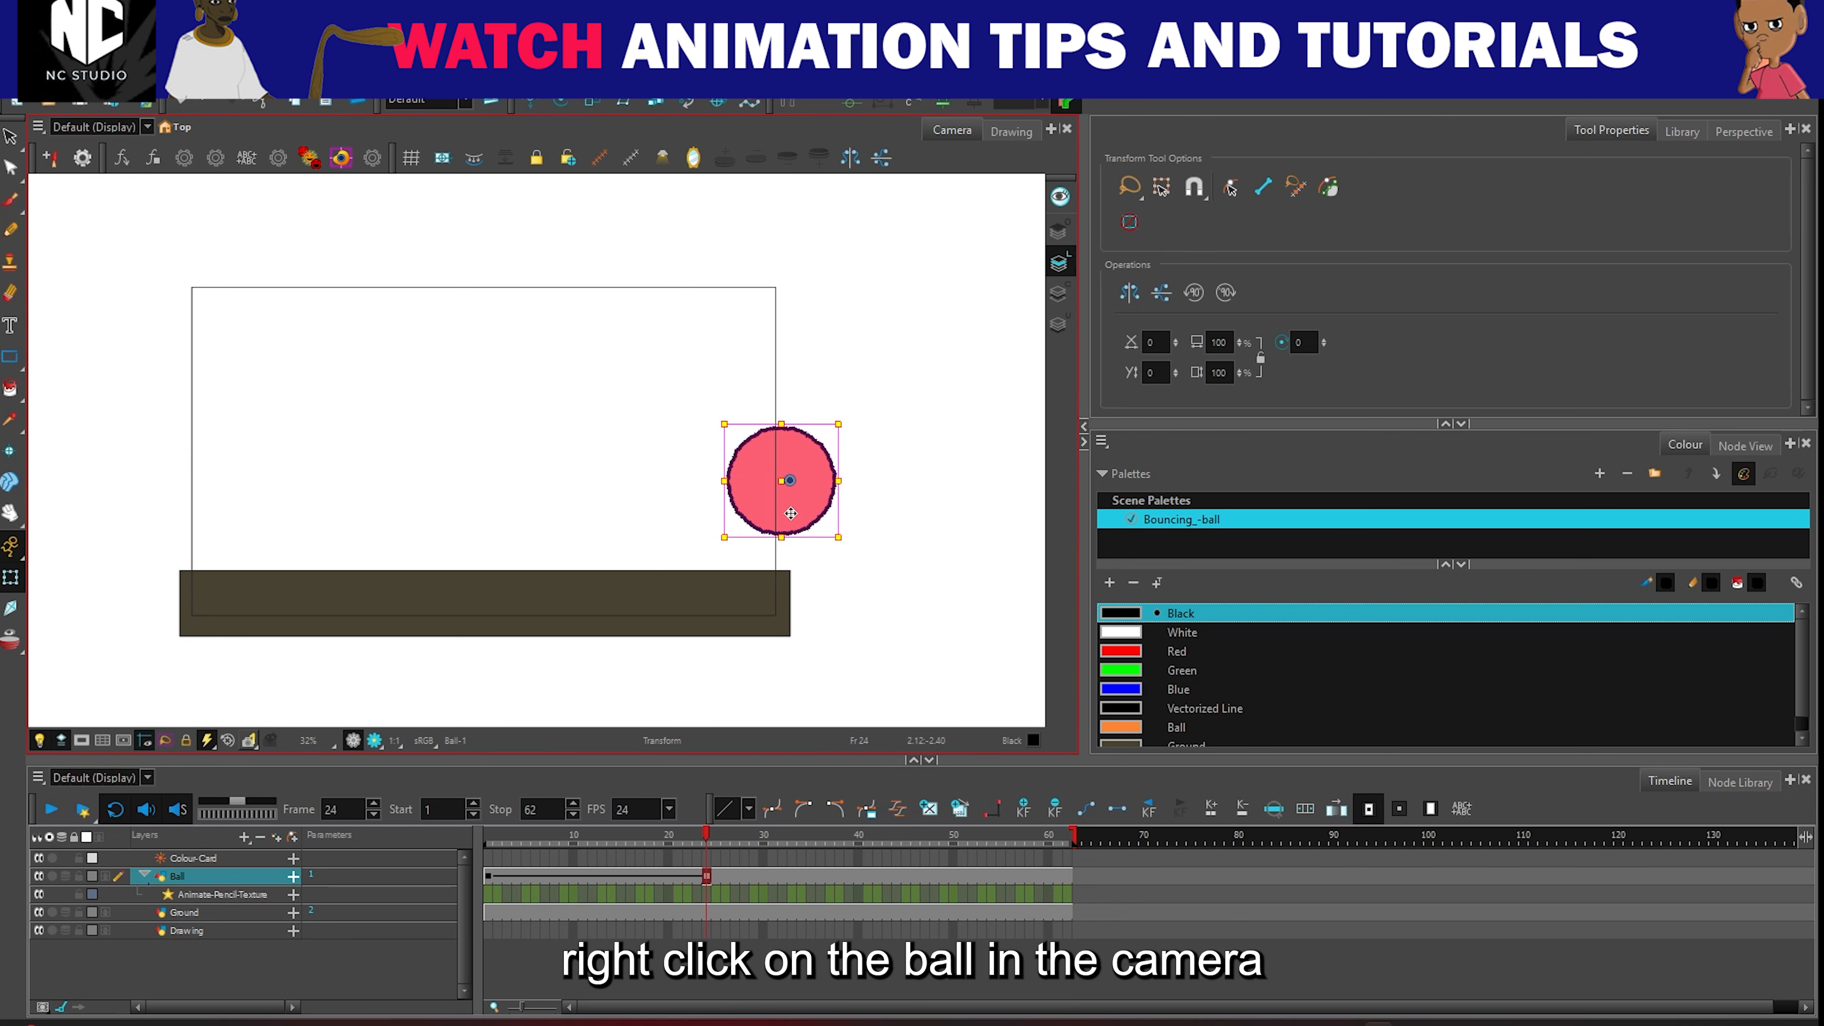
right_click(804, 495)
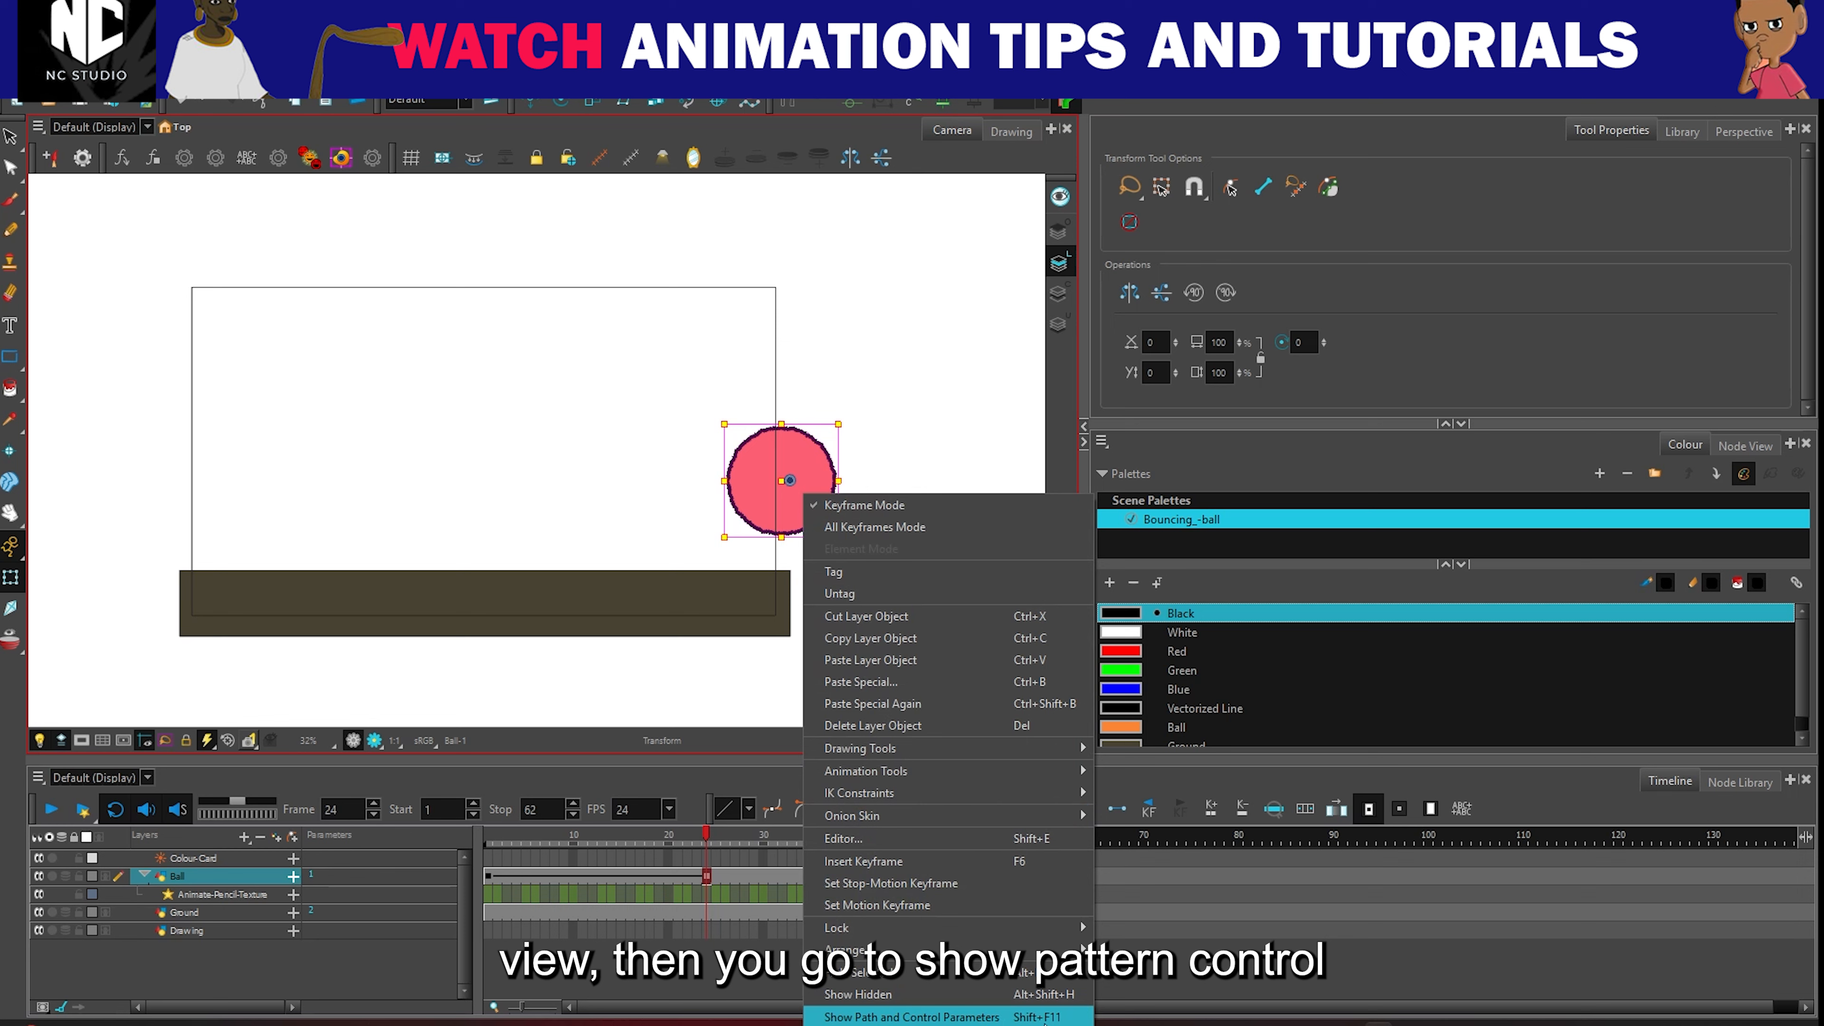
left_click(912, 1016)
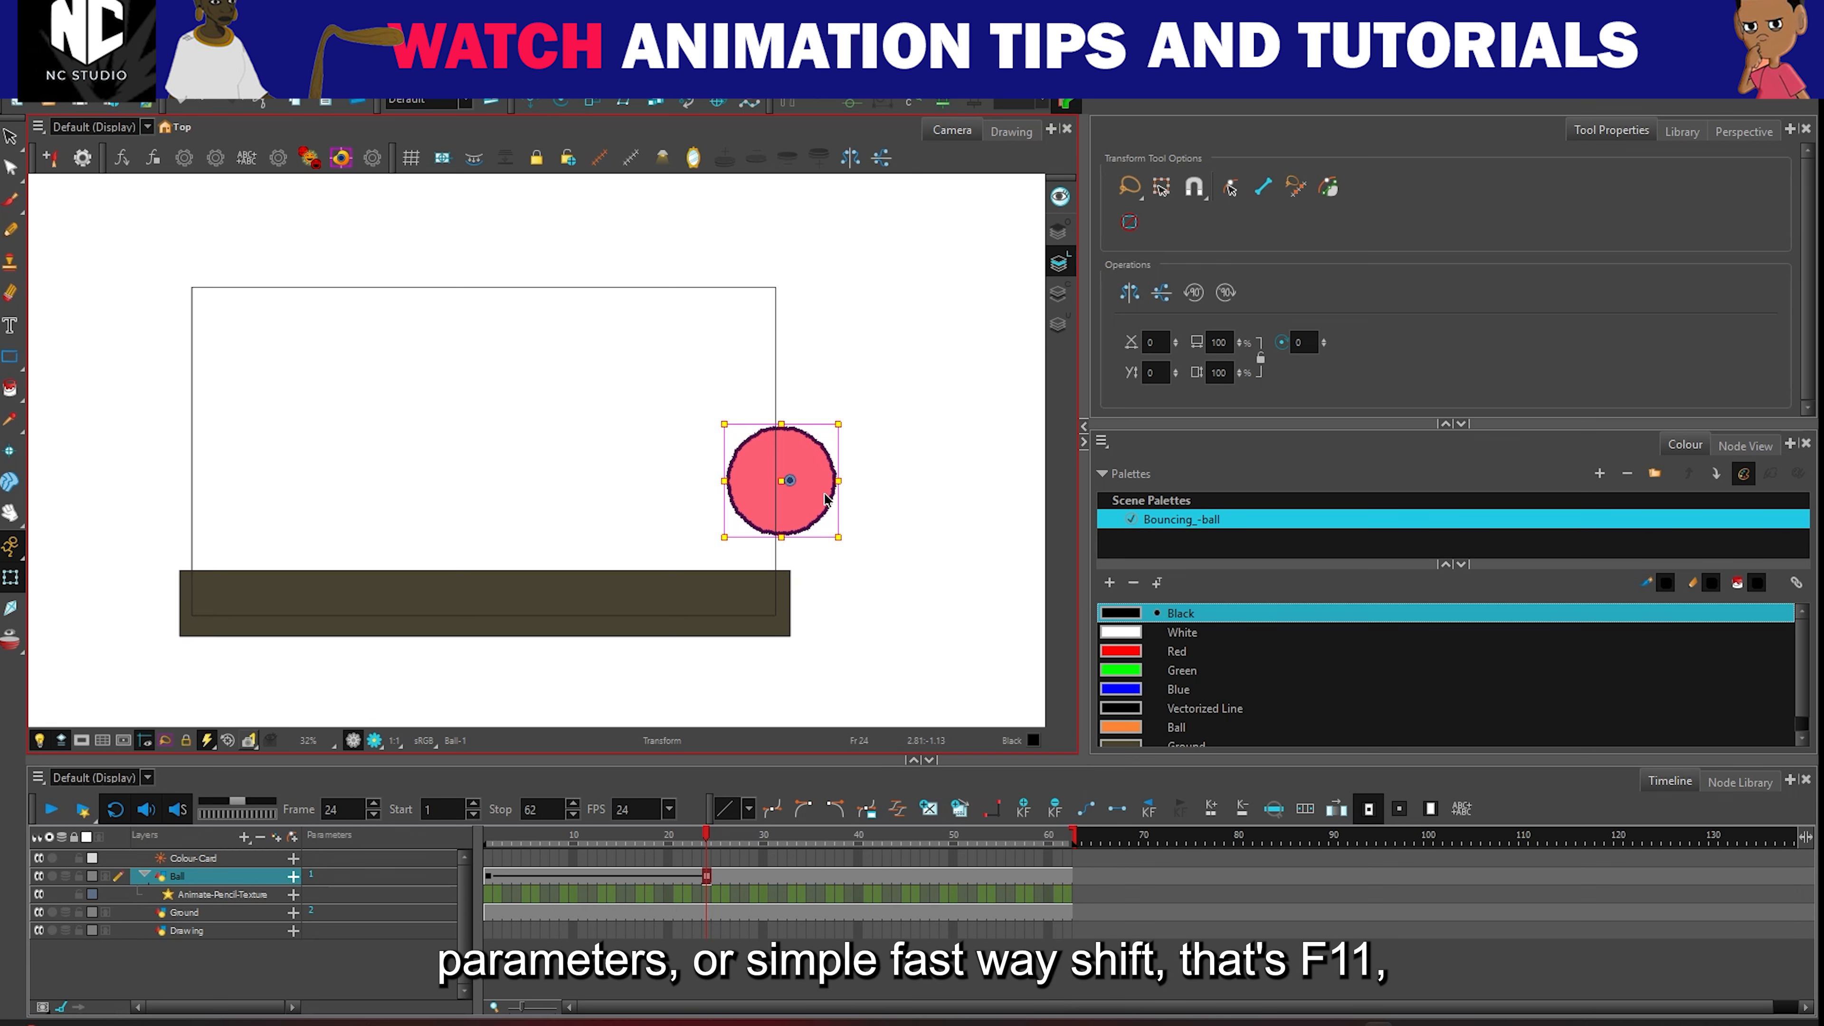
key("shift+F11")
Step: Shorten the scene to stop at frame 28 and play the ball's motion in a loop from frame 1
left_click_drag(695, 846, 423, 862)
left_click_drag(1073, 833, 751, 868)
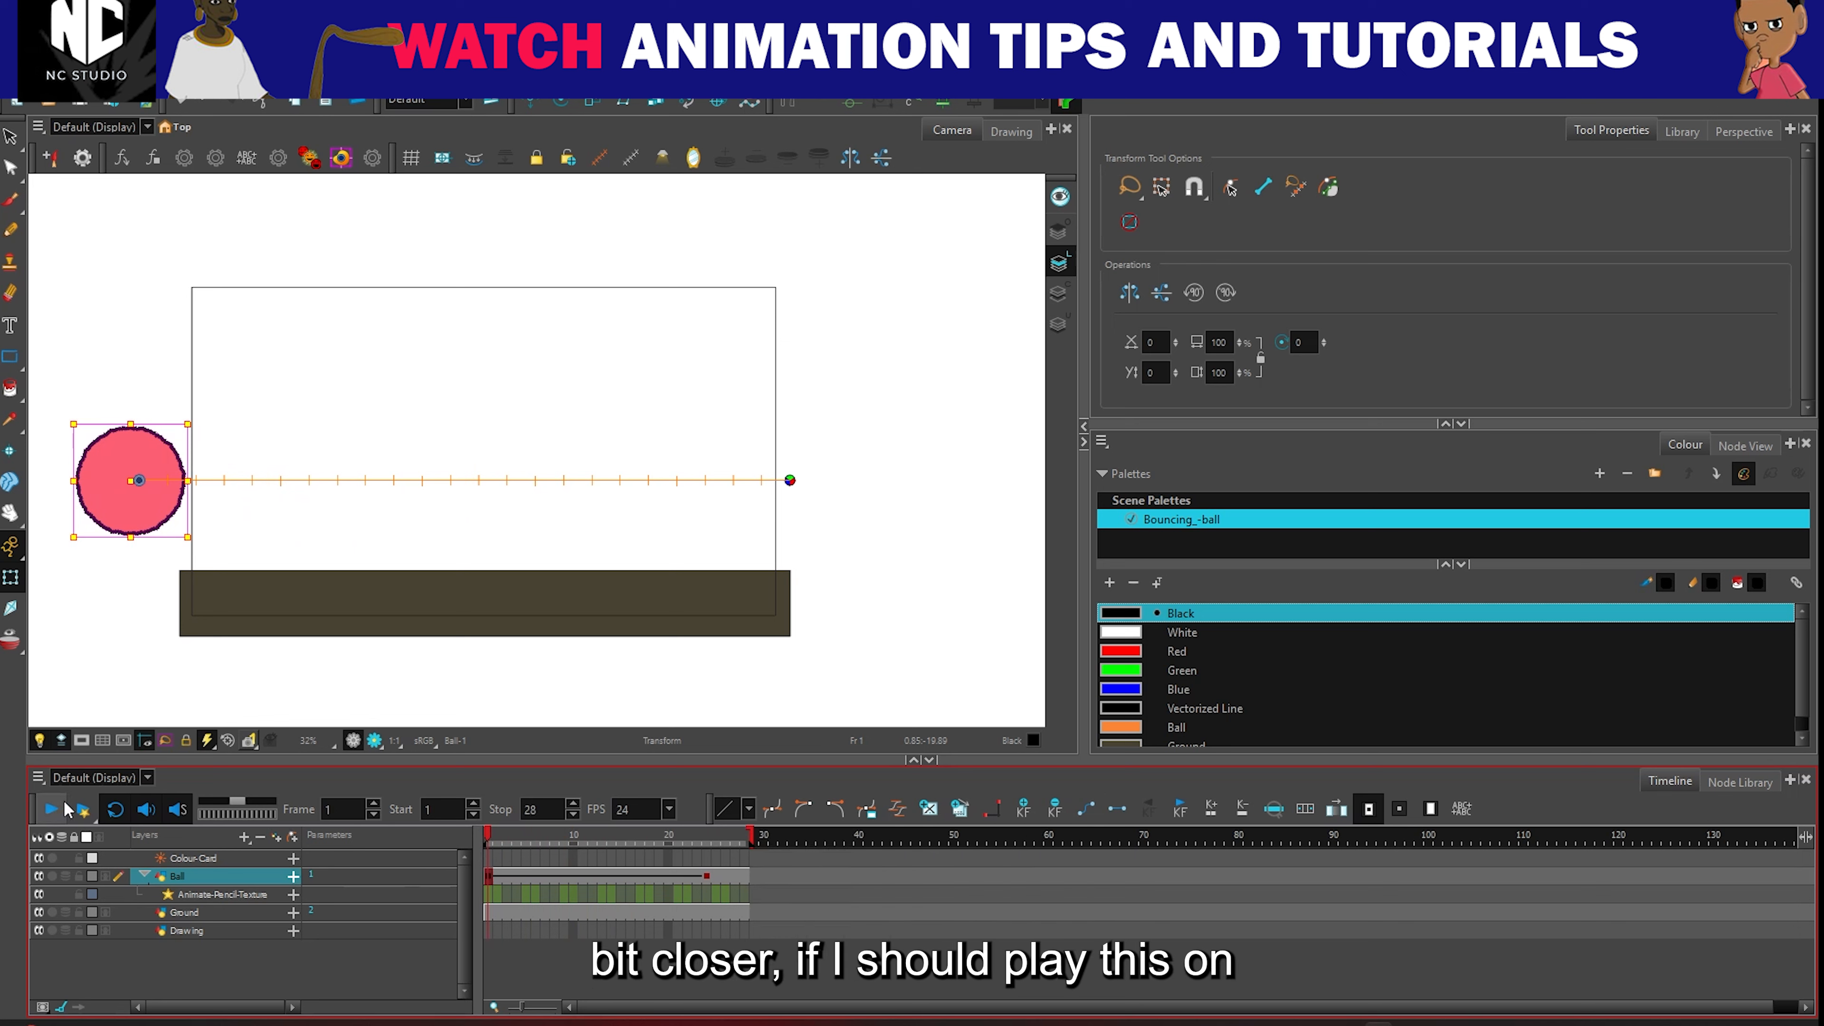
left_click(52, 811)
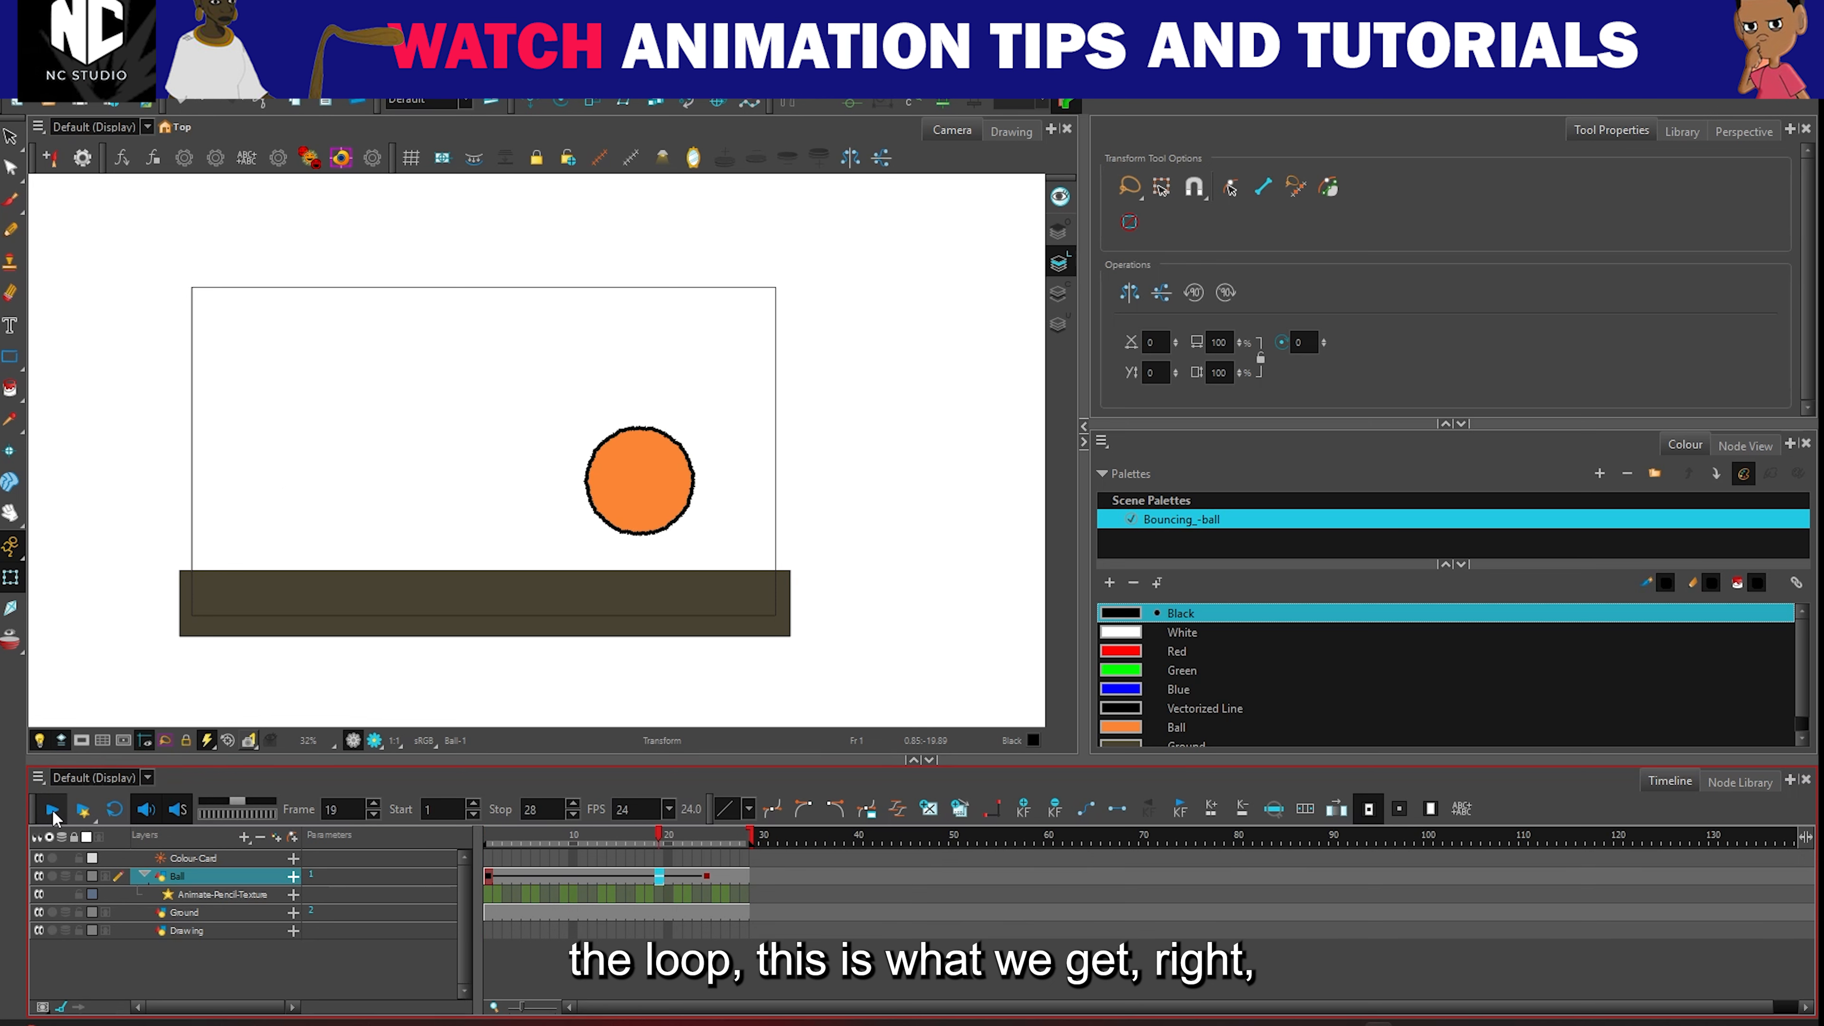
left_click(114, 810)
left_click(51, 812)
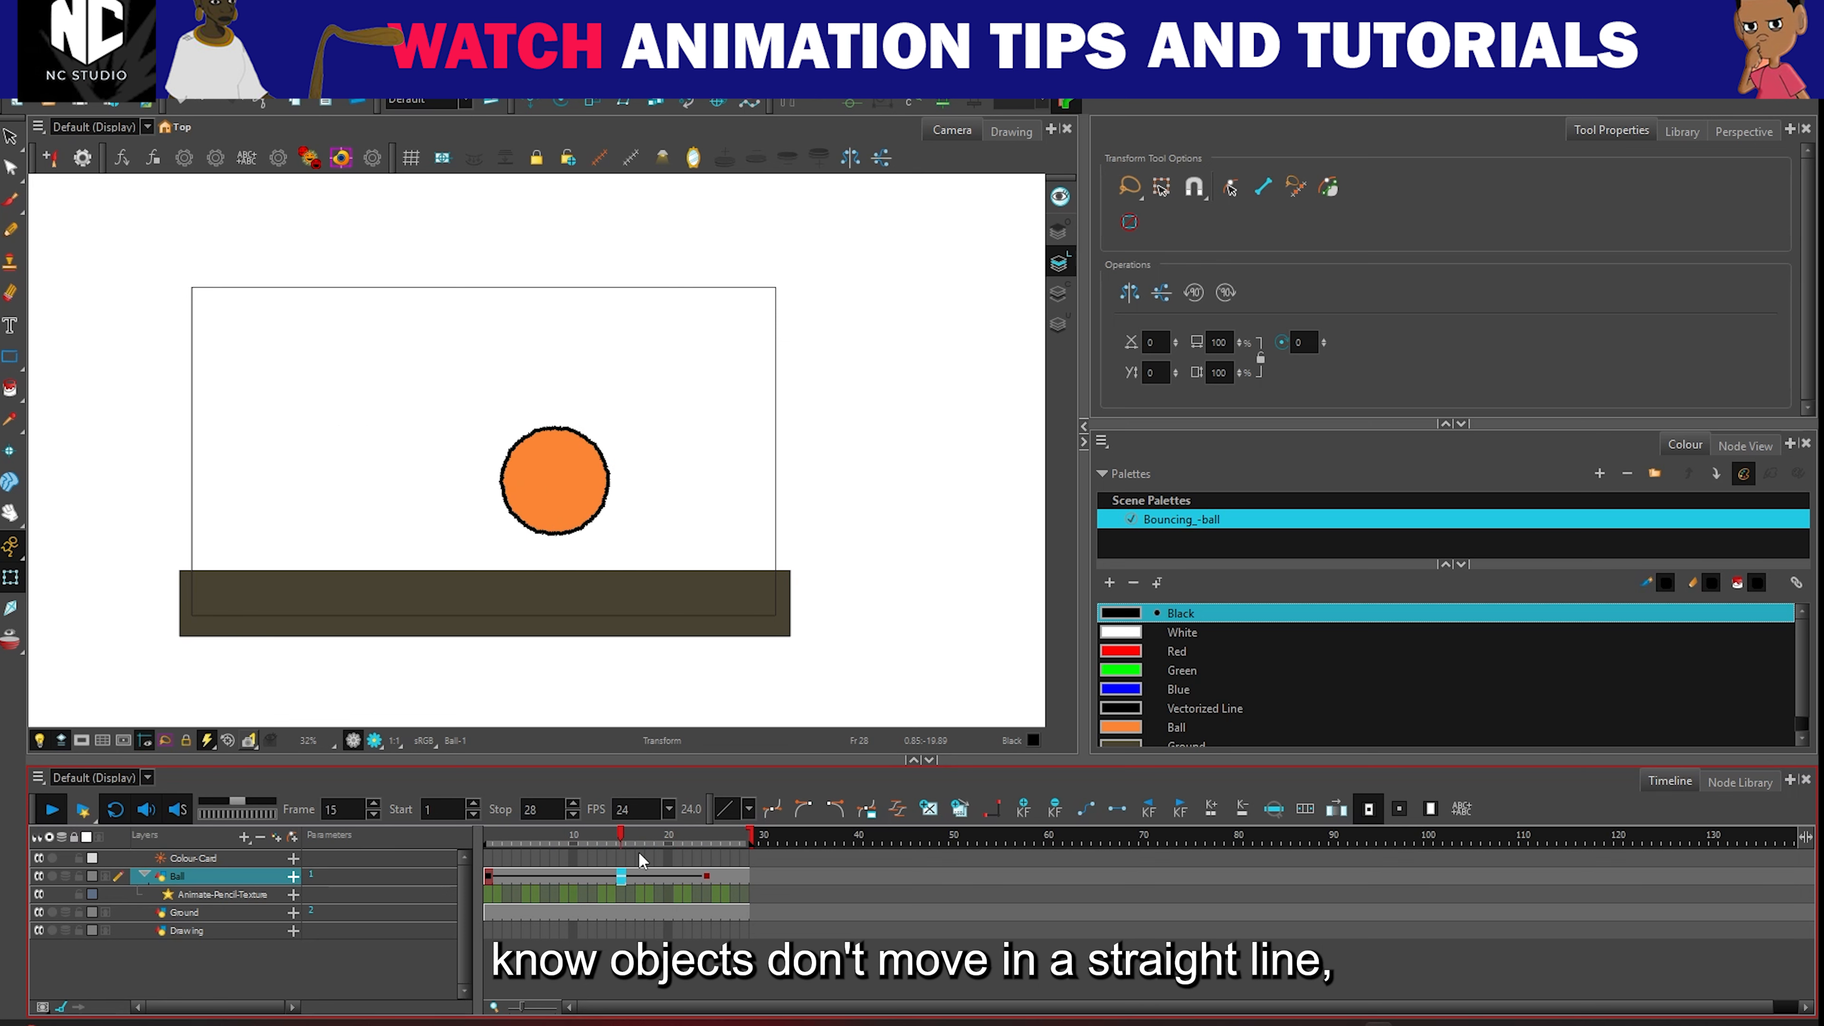
left_click(564, 847)
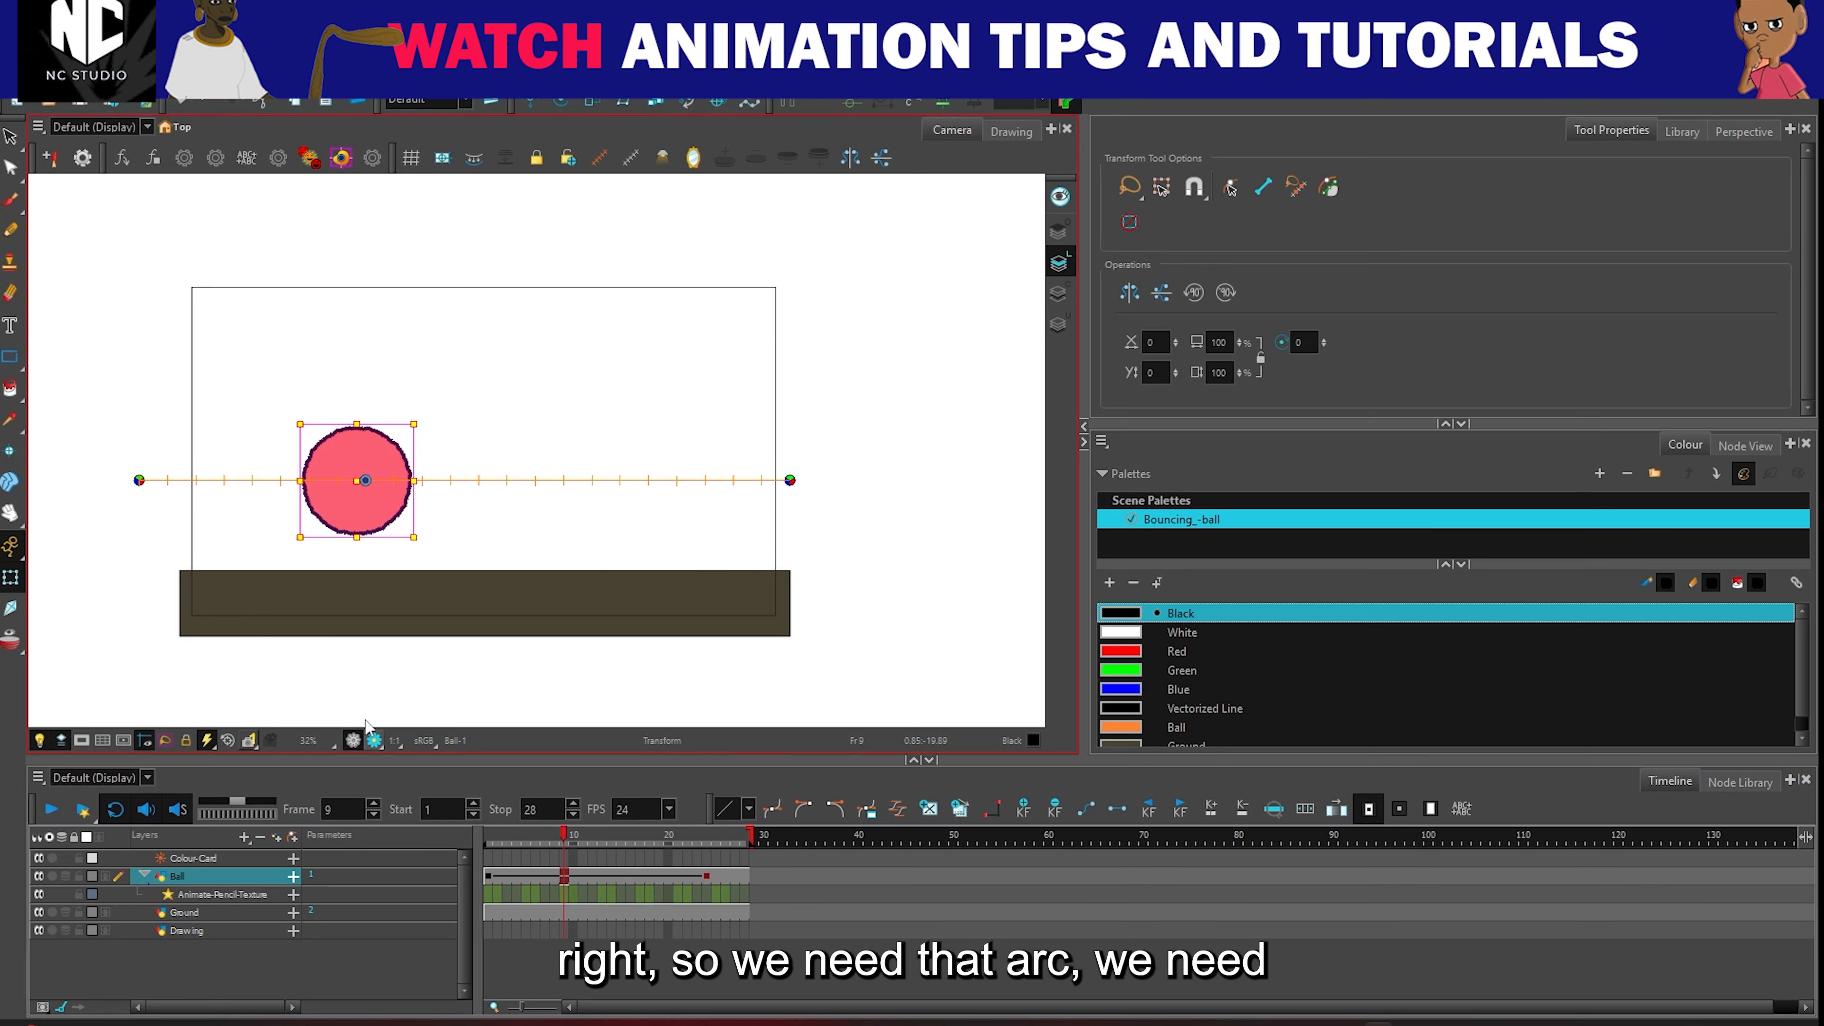
Step: Sketch arced and straight guide strokes over the ball's motion path with the Pencil tool, and undo them all
left_click(11, 230)
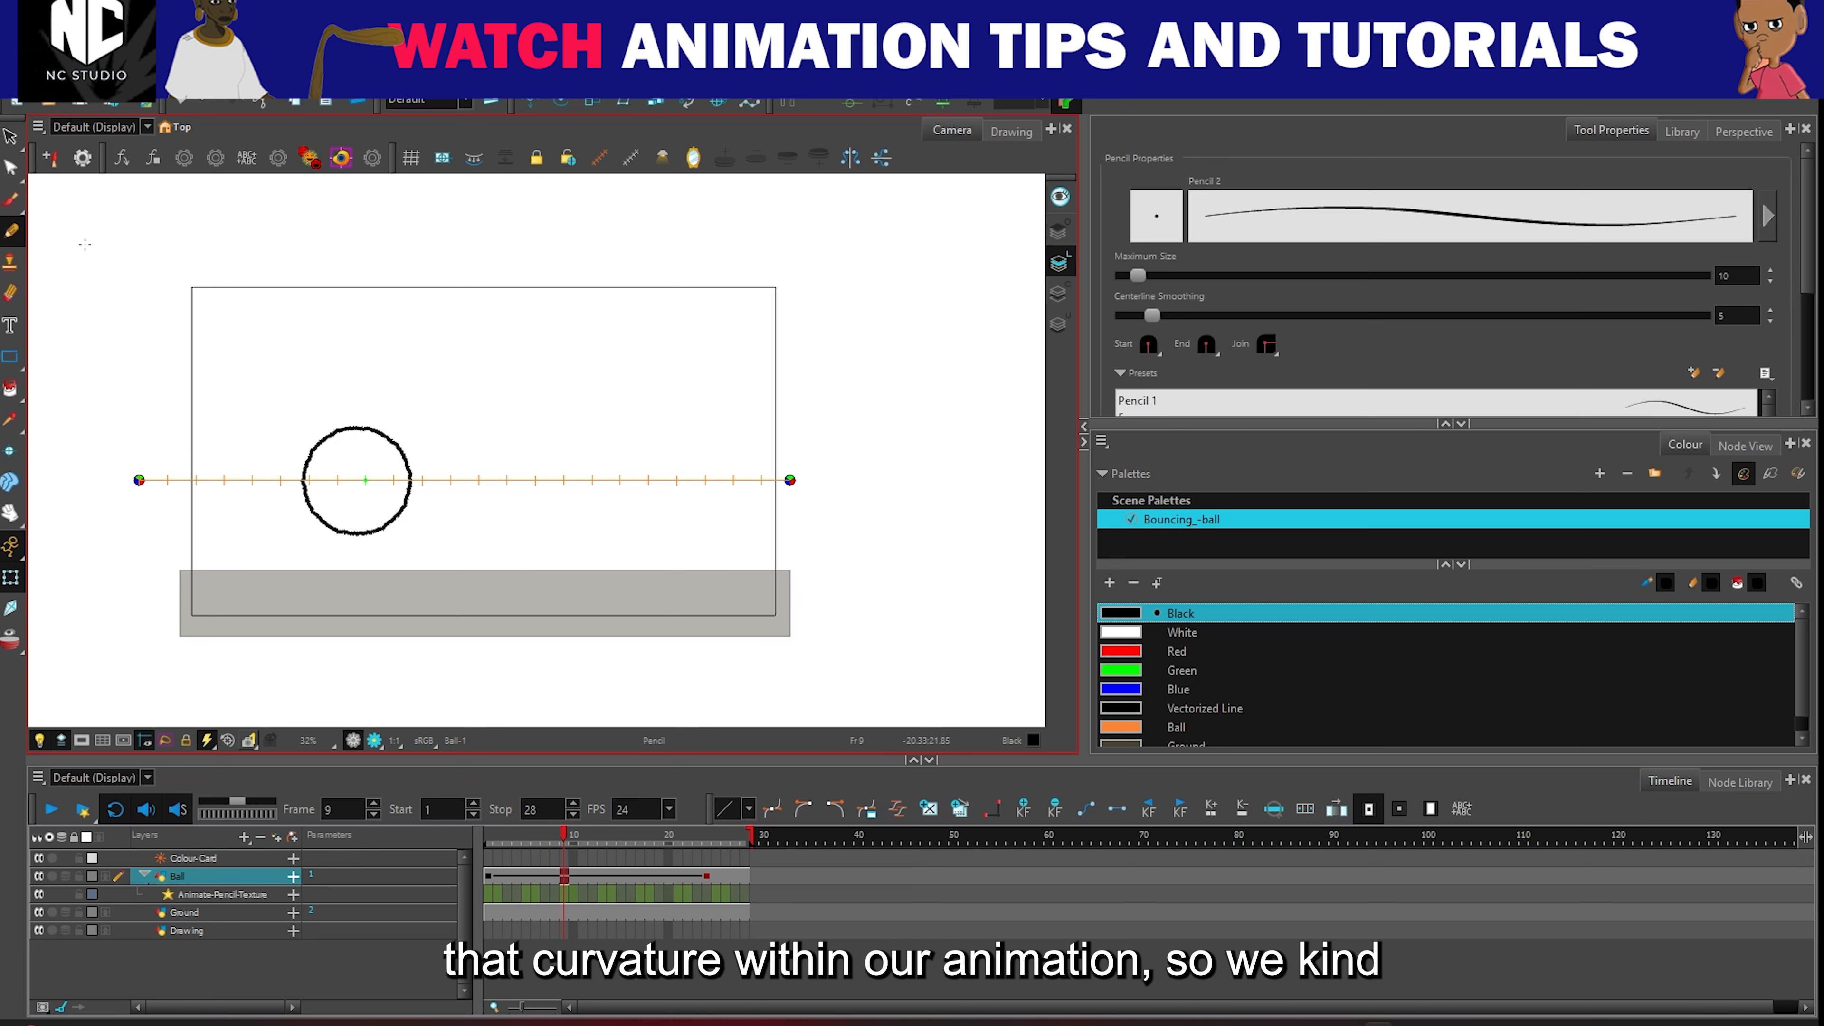
mouse_move(192, 486)
left_mouse_down()
mouse_move(511, 412)
mouse_move(284, 405)
mouse_move(676, 483)
left_mouse_up()
key("ctrl+z")
key("ctrl+z")
mouse_move(149, 496)
left_mouse_down()
mouse_move(264, 426)
mouse_move(729, 509)
left_mouse_up()
key("ctrl+z")
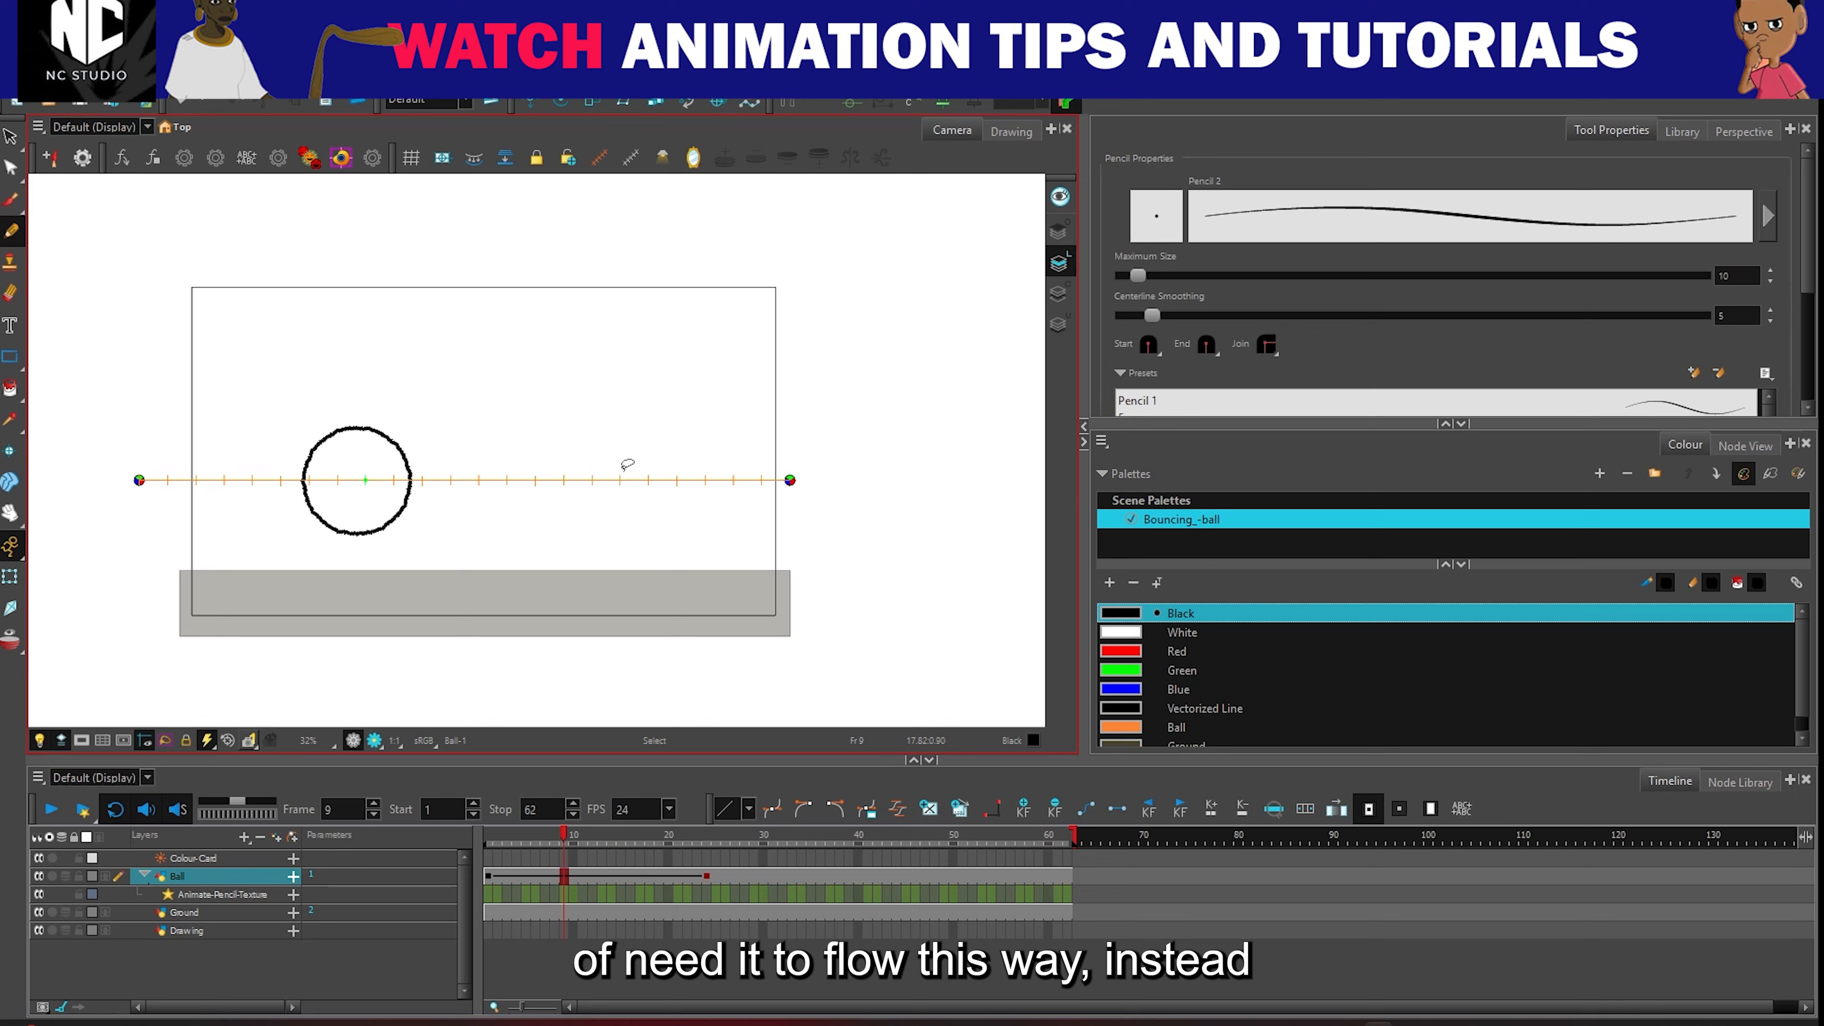
mouse_move(186, 454)
left_mouse_down()
mouse_move(673, 481)
mouse_move(634, 509)
left_mouse_up()
key("ctrl+z")
key("ctrl+z")
mouse_move(186, 477)
left_mouse_down()
mouse_move(242, 414)
mouse_move(643, 475)
left_mouse_up()
left_click_drag(260, 431, 582, 439)
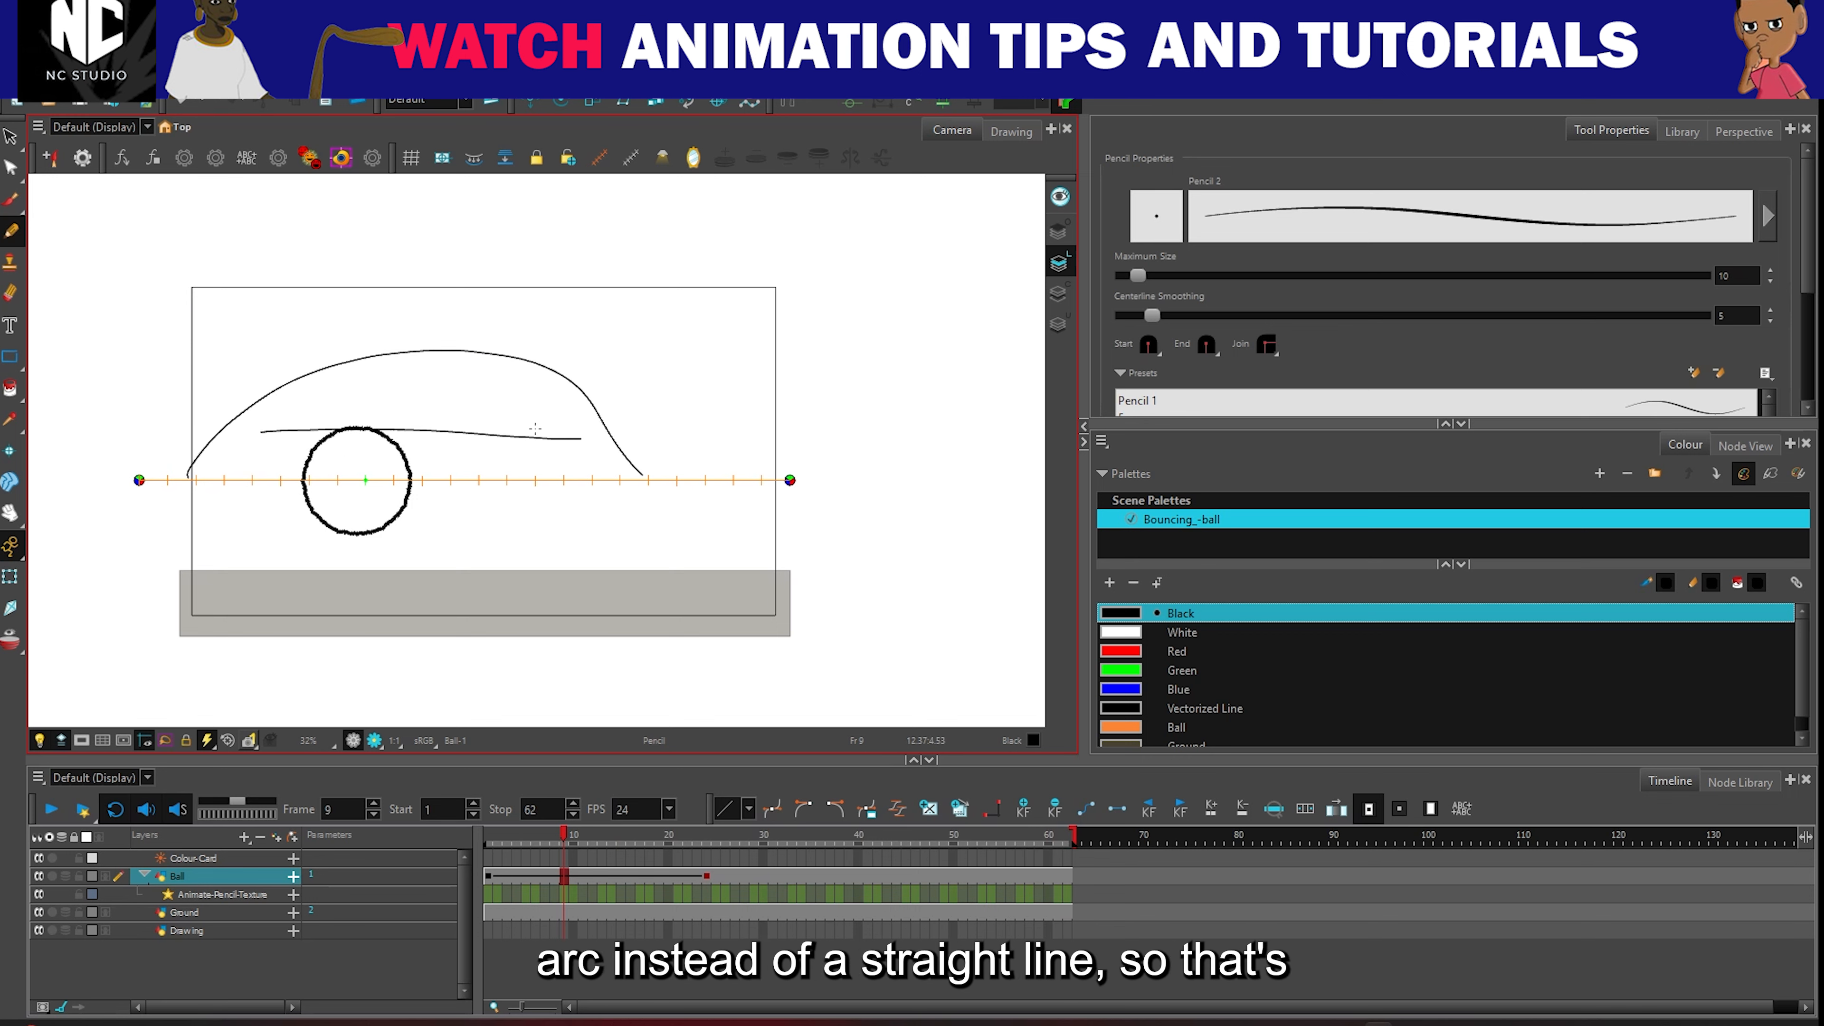
key("ctrl+z")
key("ctrl+z")
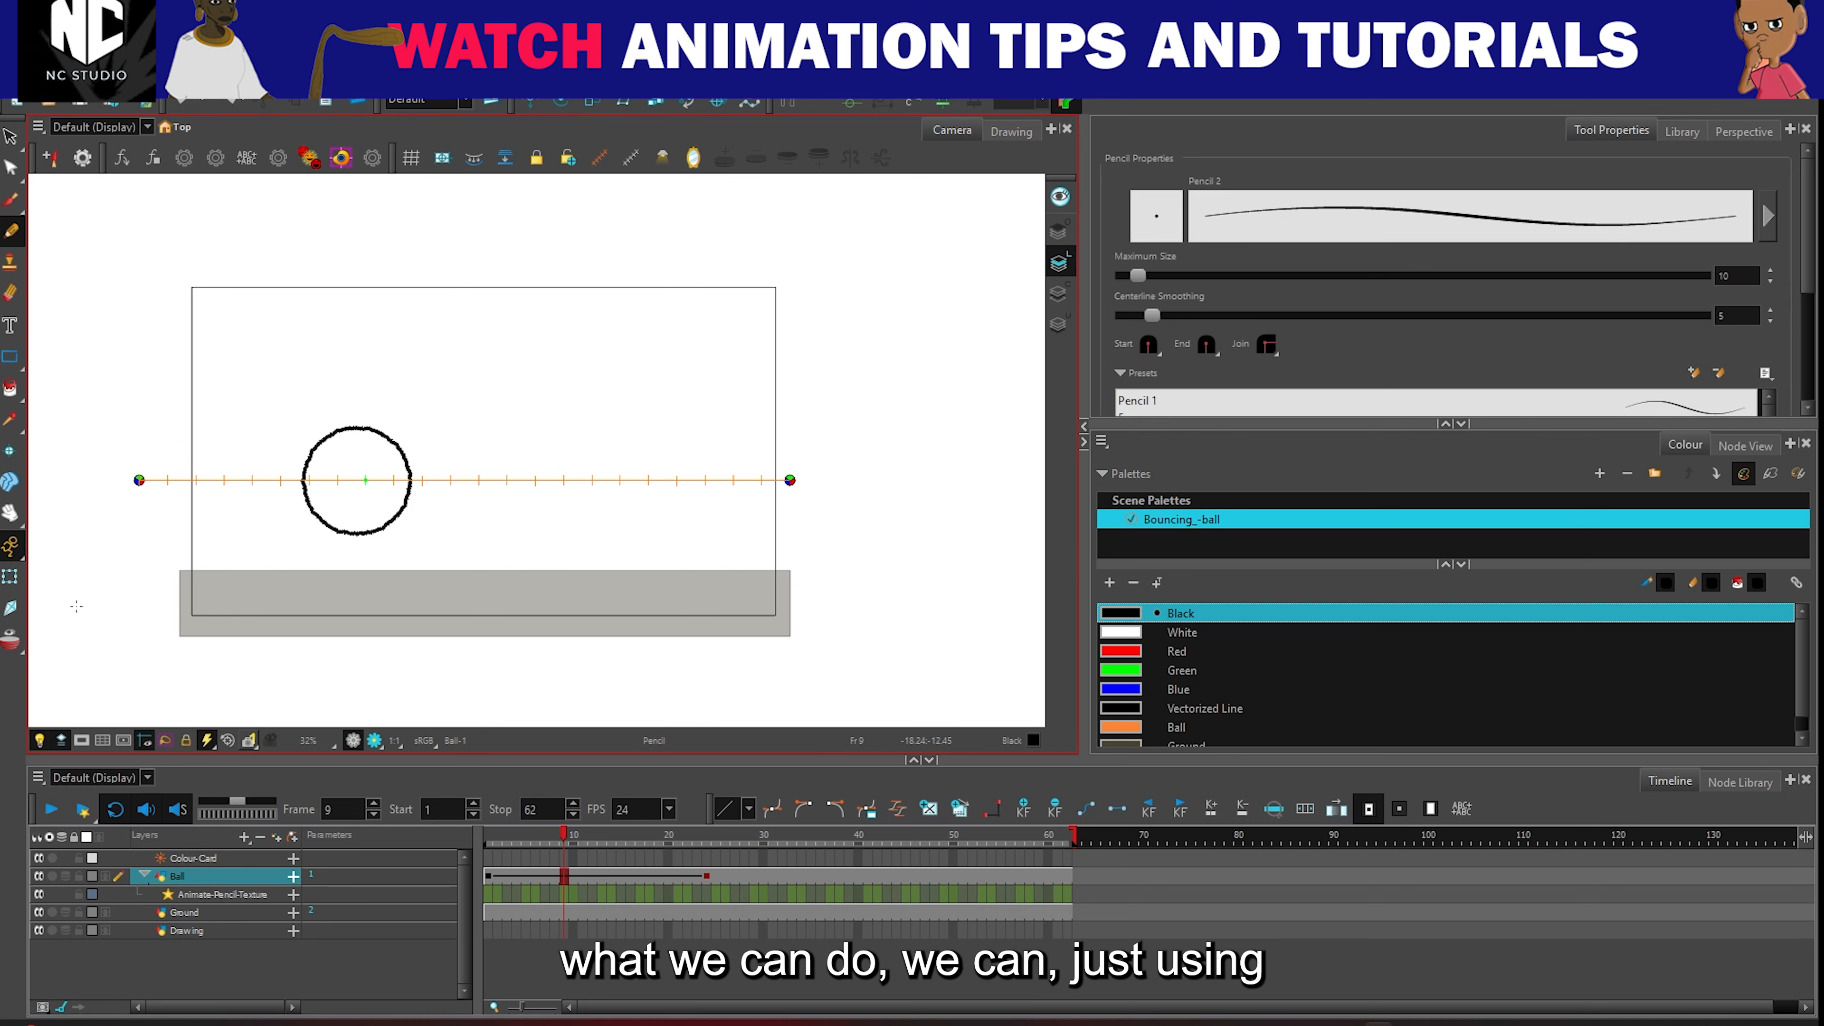
Step: Go to frame 12 and raise the ball with the Transform tool so its motion path peaks mid-scene
left_click(13, 579)
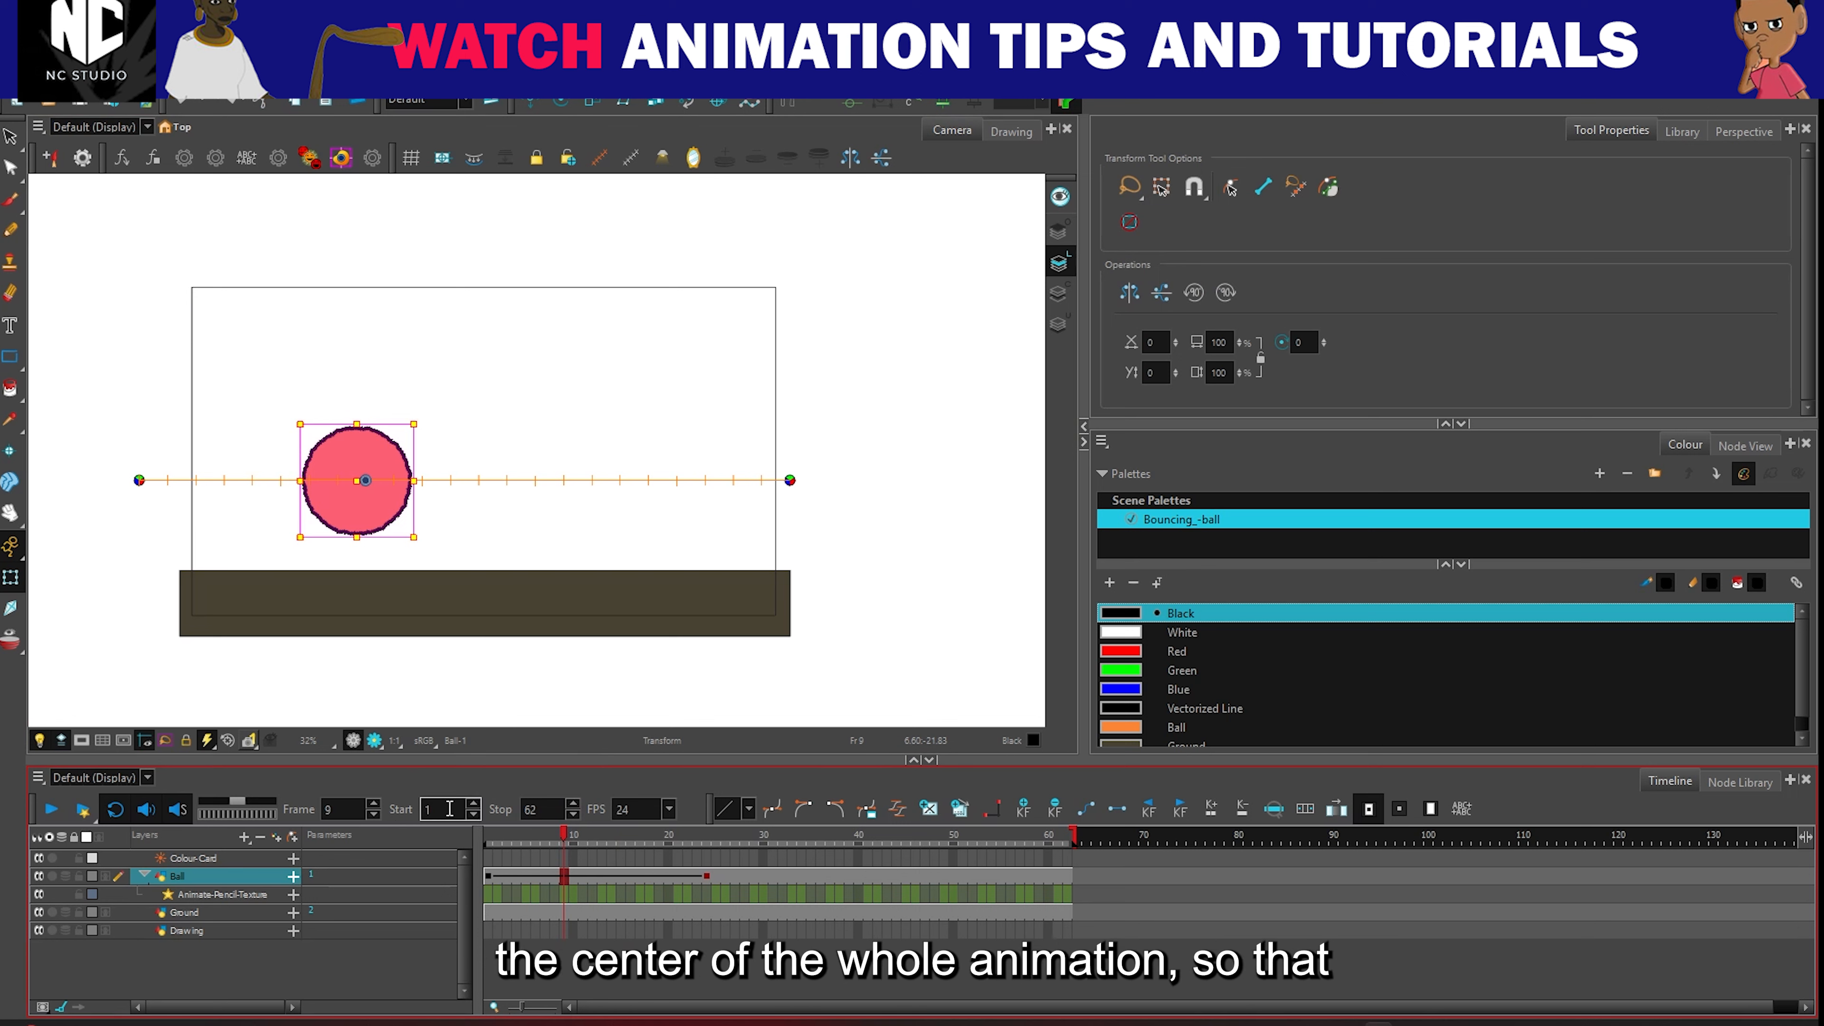
left_click(341, 809)
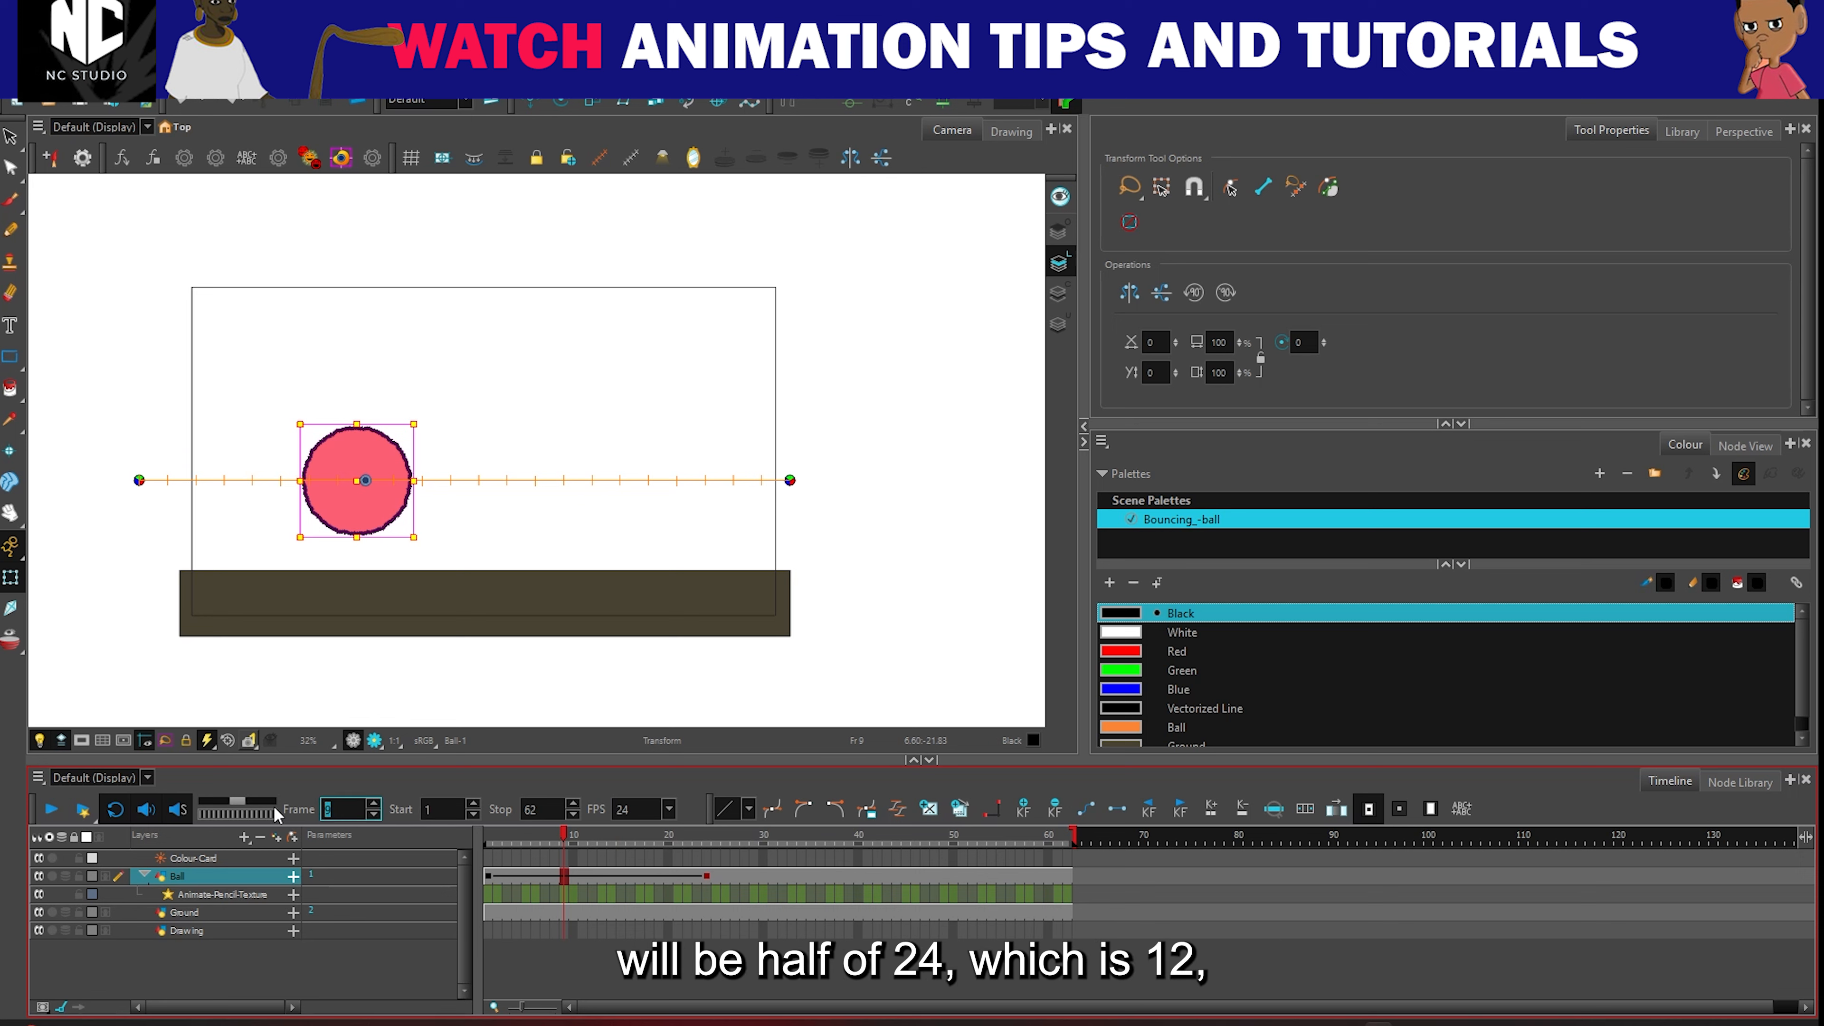
type("12")
key("Return")
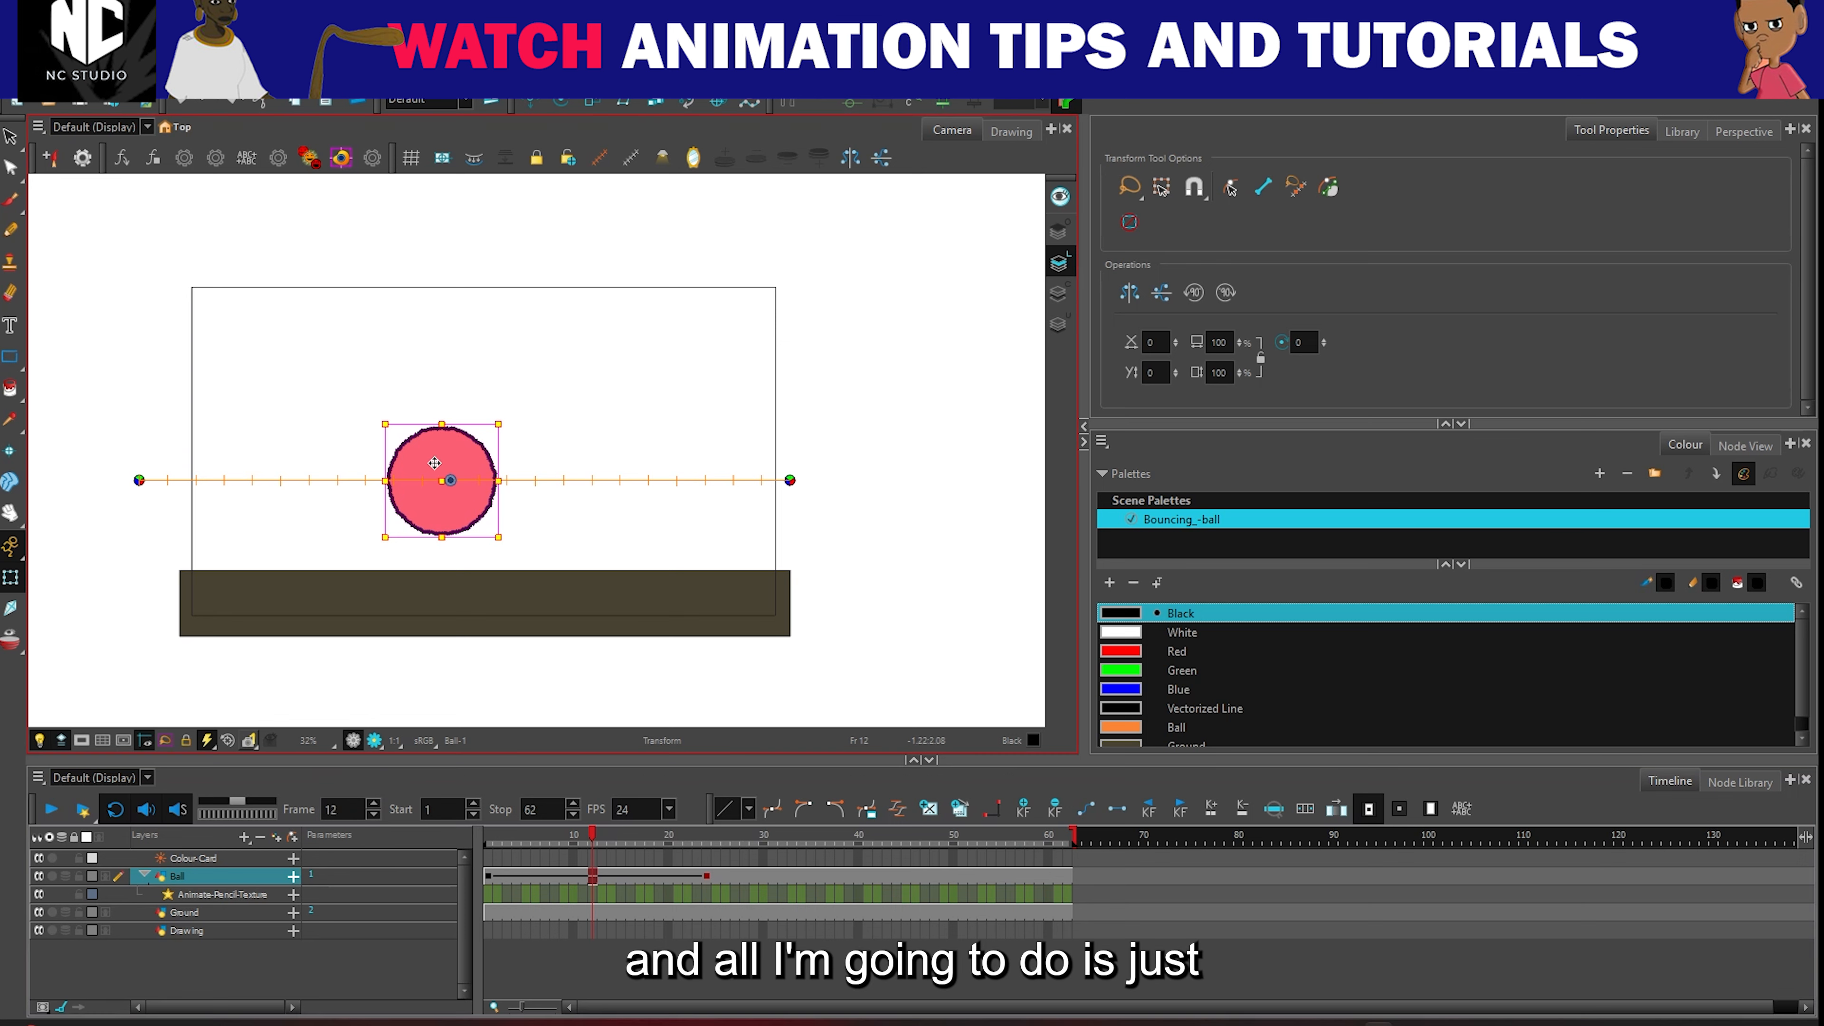
left_click_drag(436, 481, 436, 421)
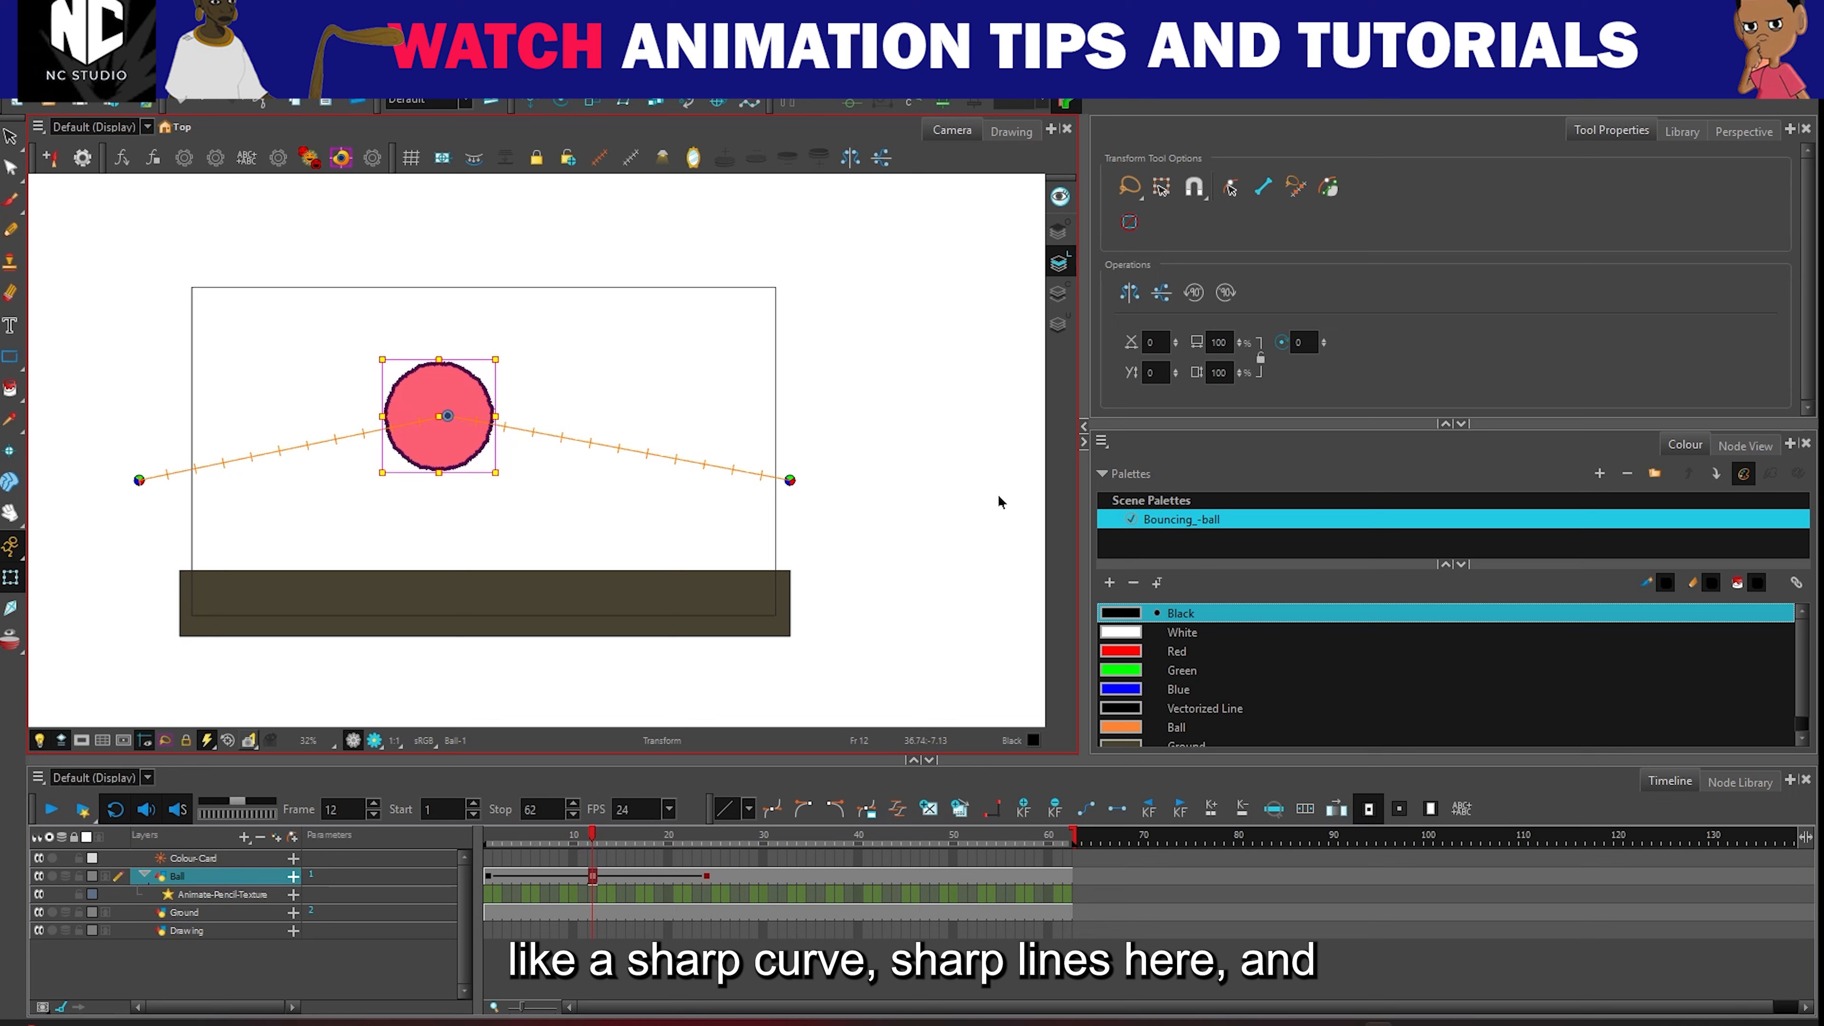
Step: Shorten the scene to stop at frame 25 and play the ball's peaked motion from frame 1
left_click(489, 835)
left_click(51, 809)
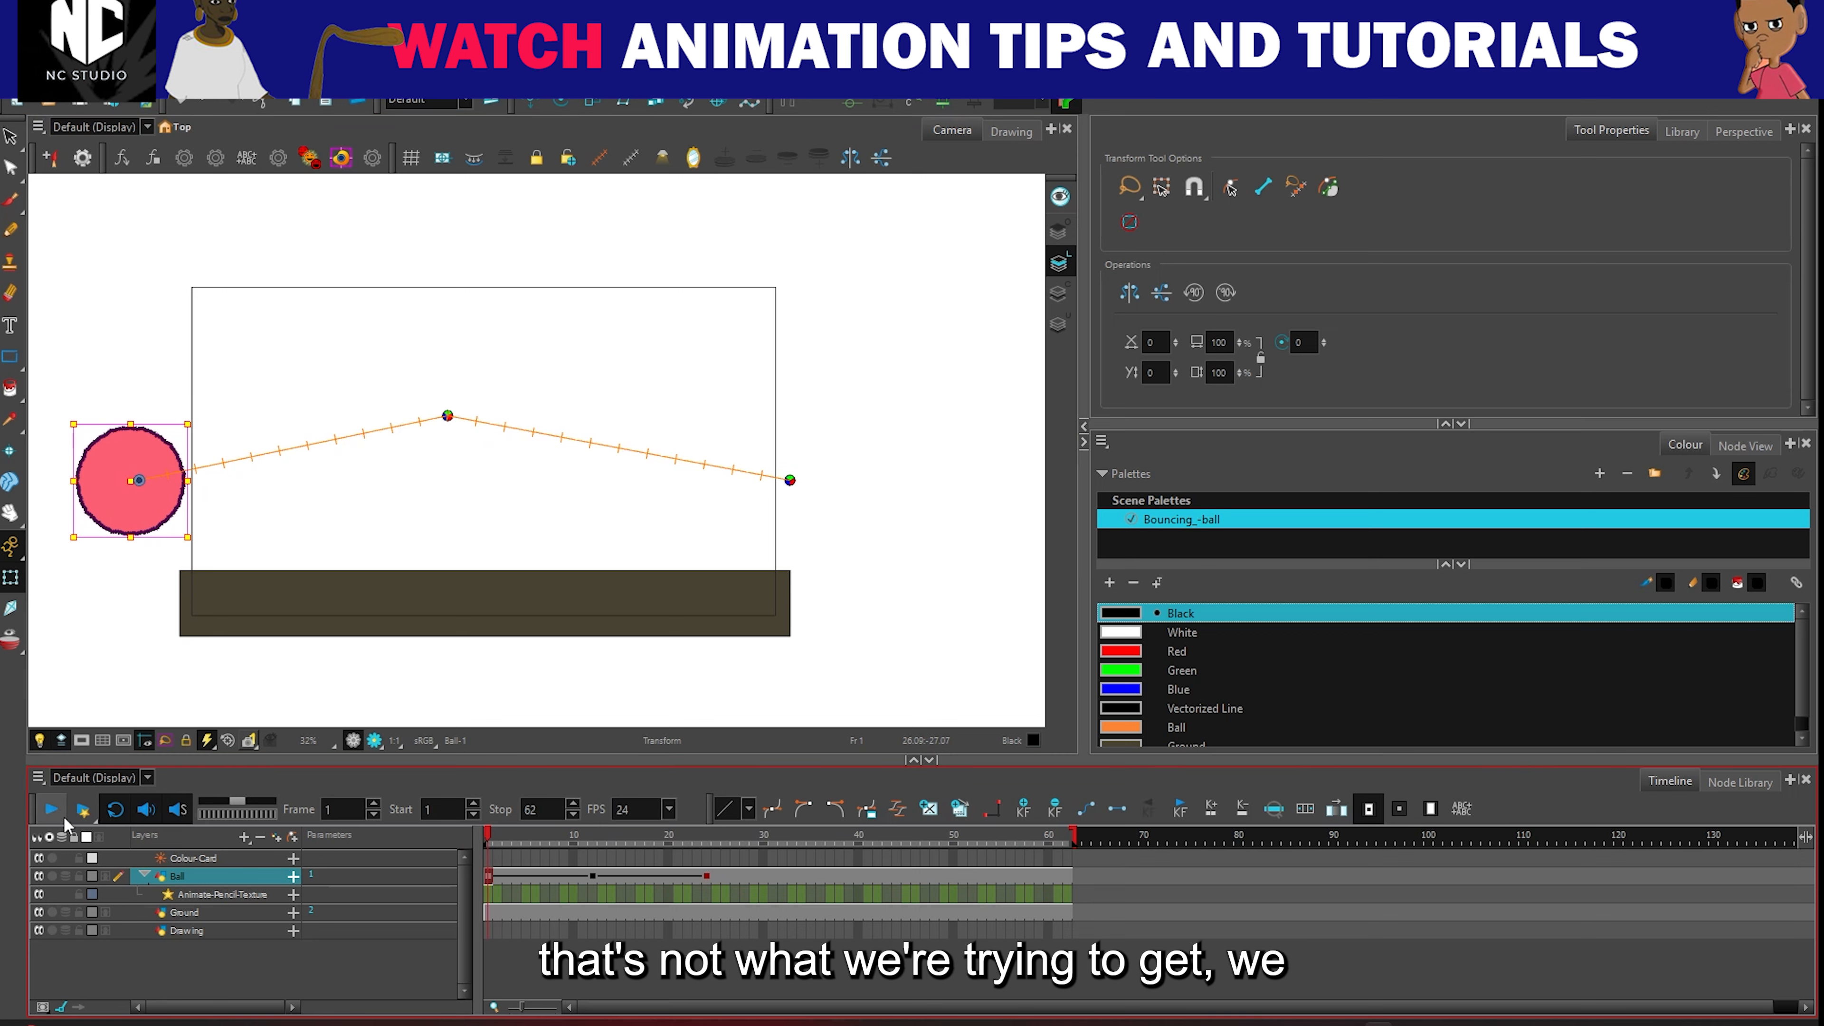
left_click(52, 809)
left_click_drag(1074, 835, 721, 835)
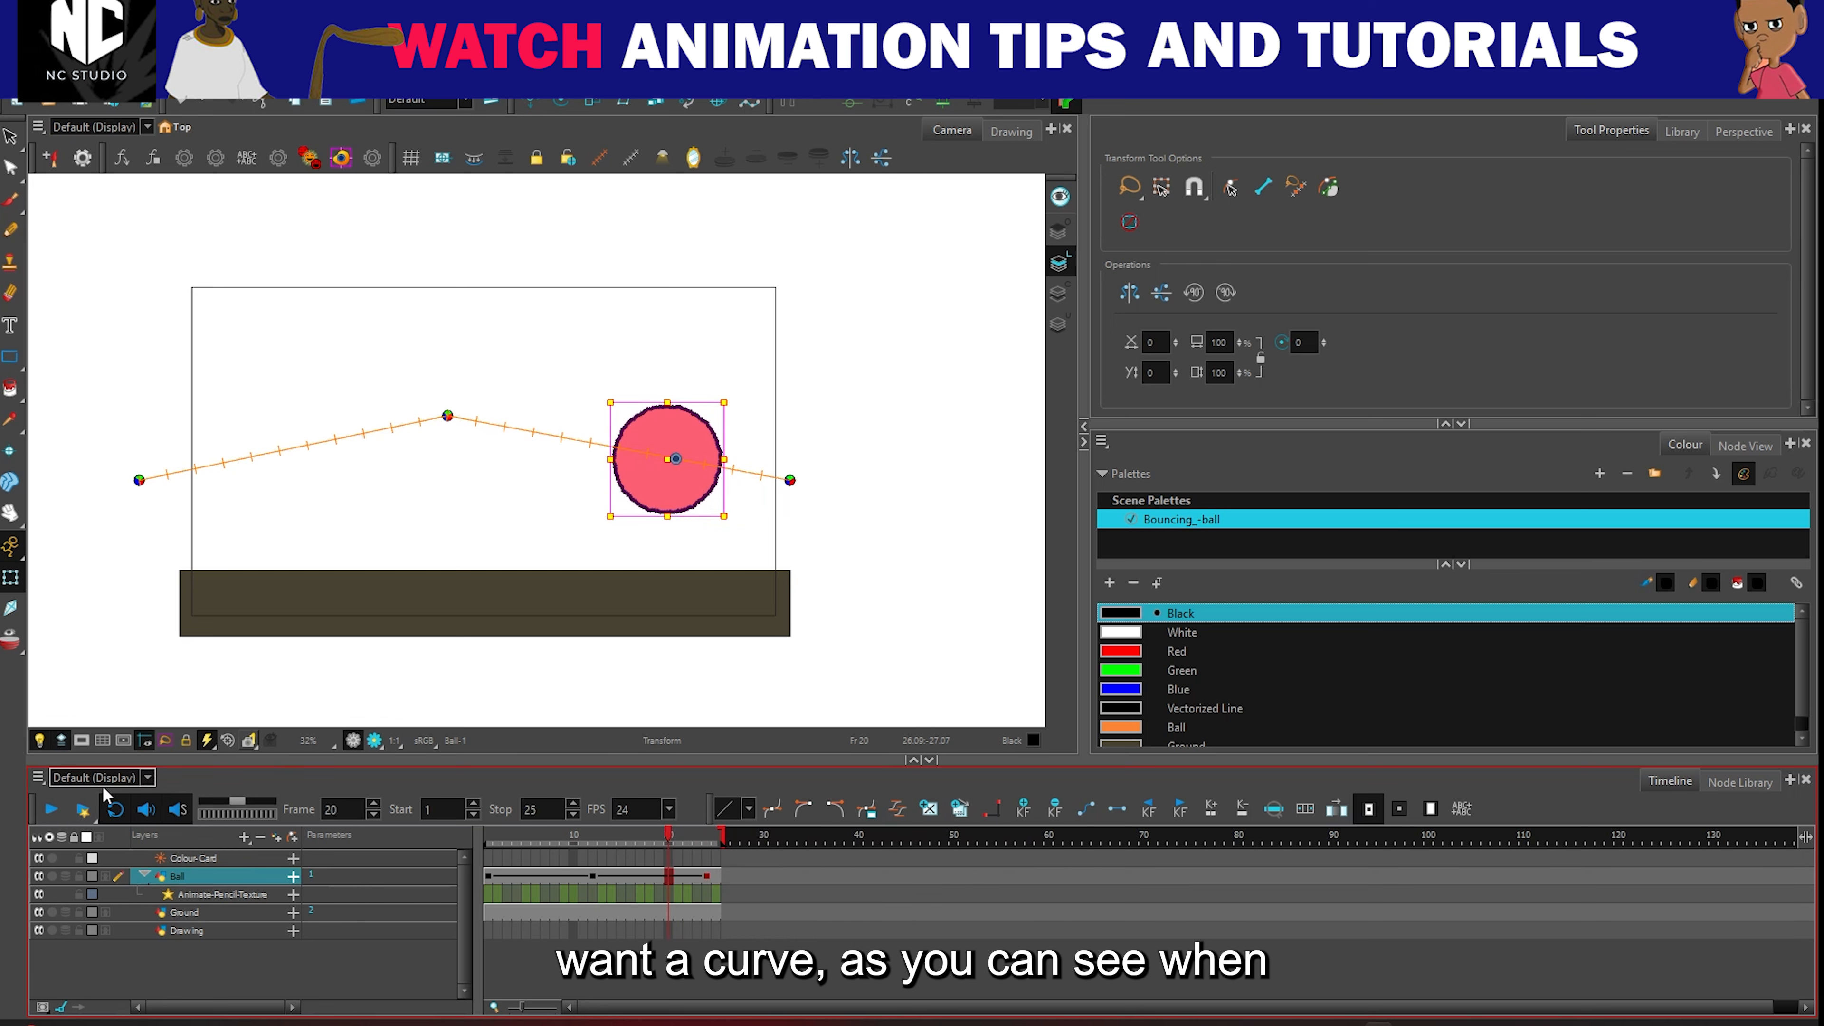
left_click(488, 835)
left_click(52, 809)
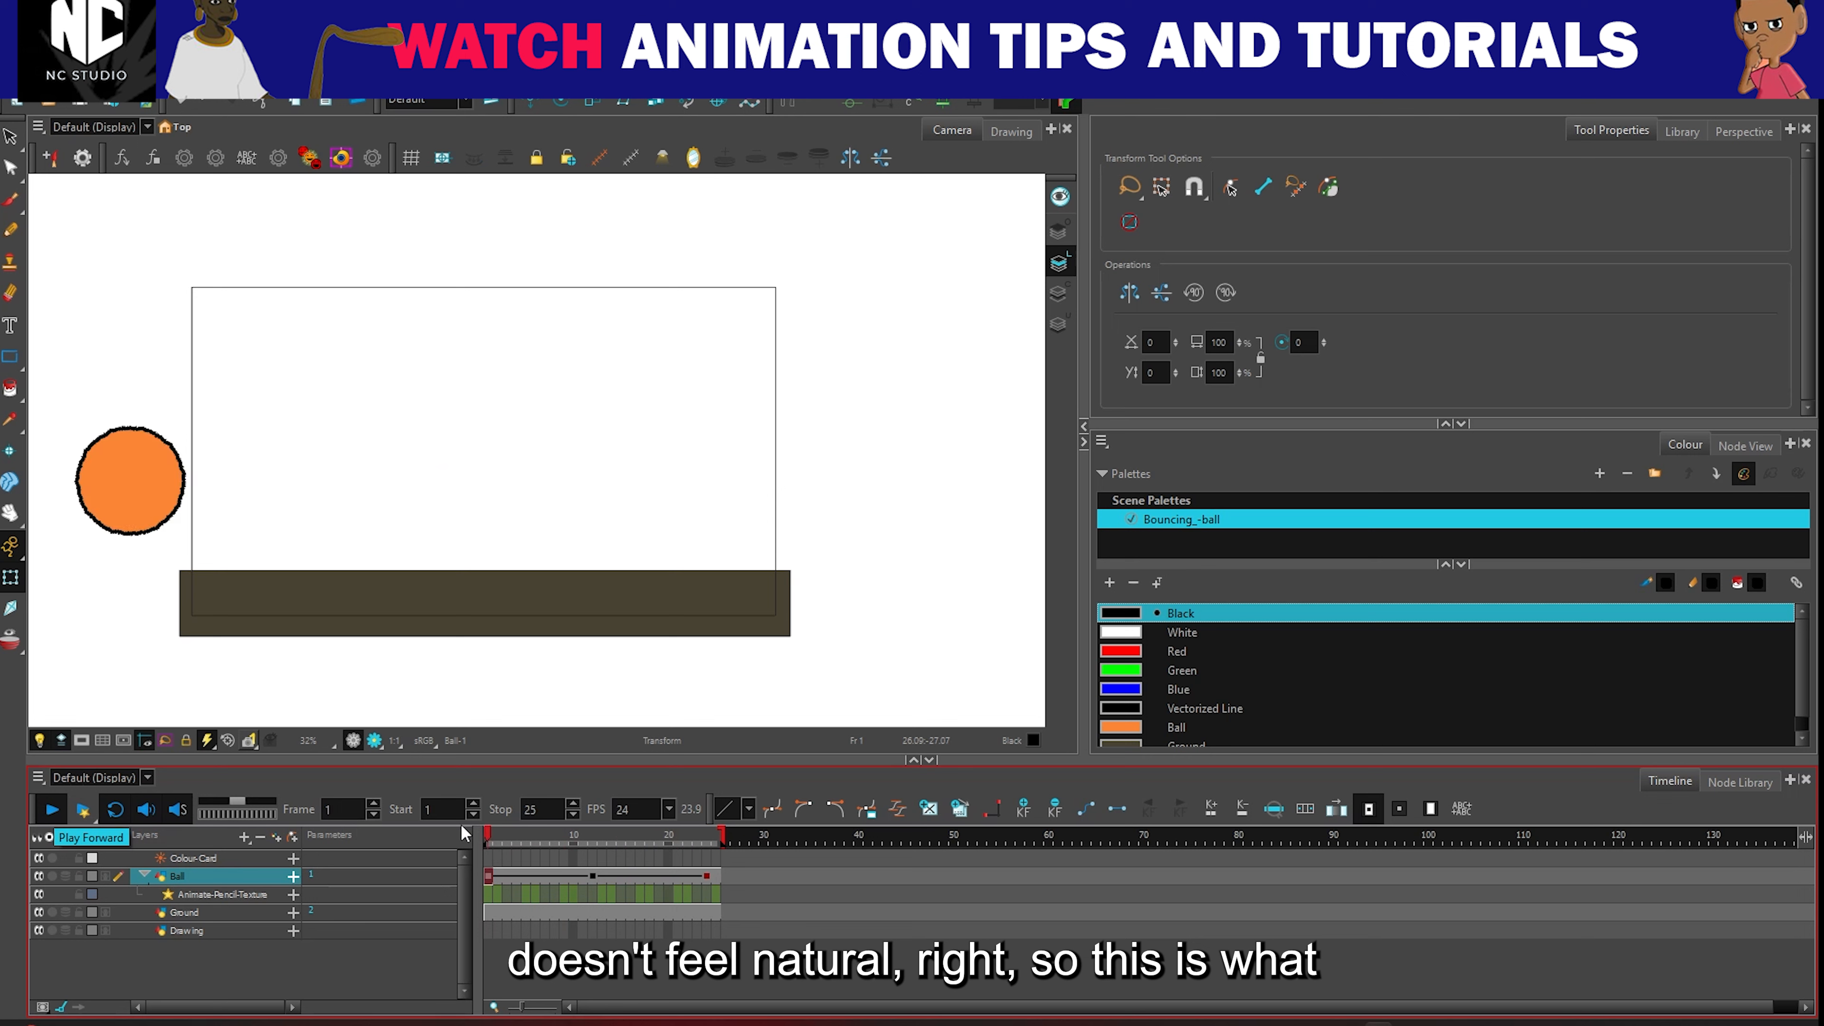
Step: Undo the scene shortening, the ball's raise at frame 12 and its sideways move at frame 24
left_click(585, 837)
key("ctrl+z")
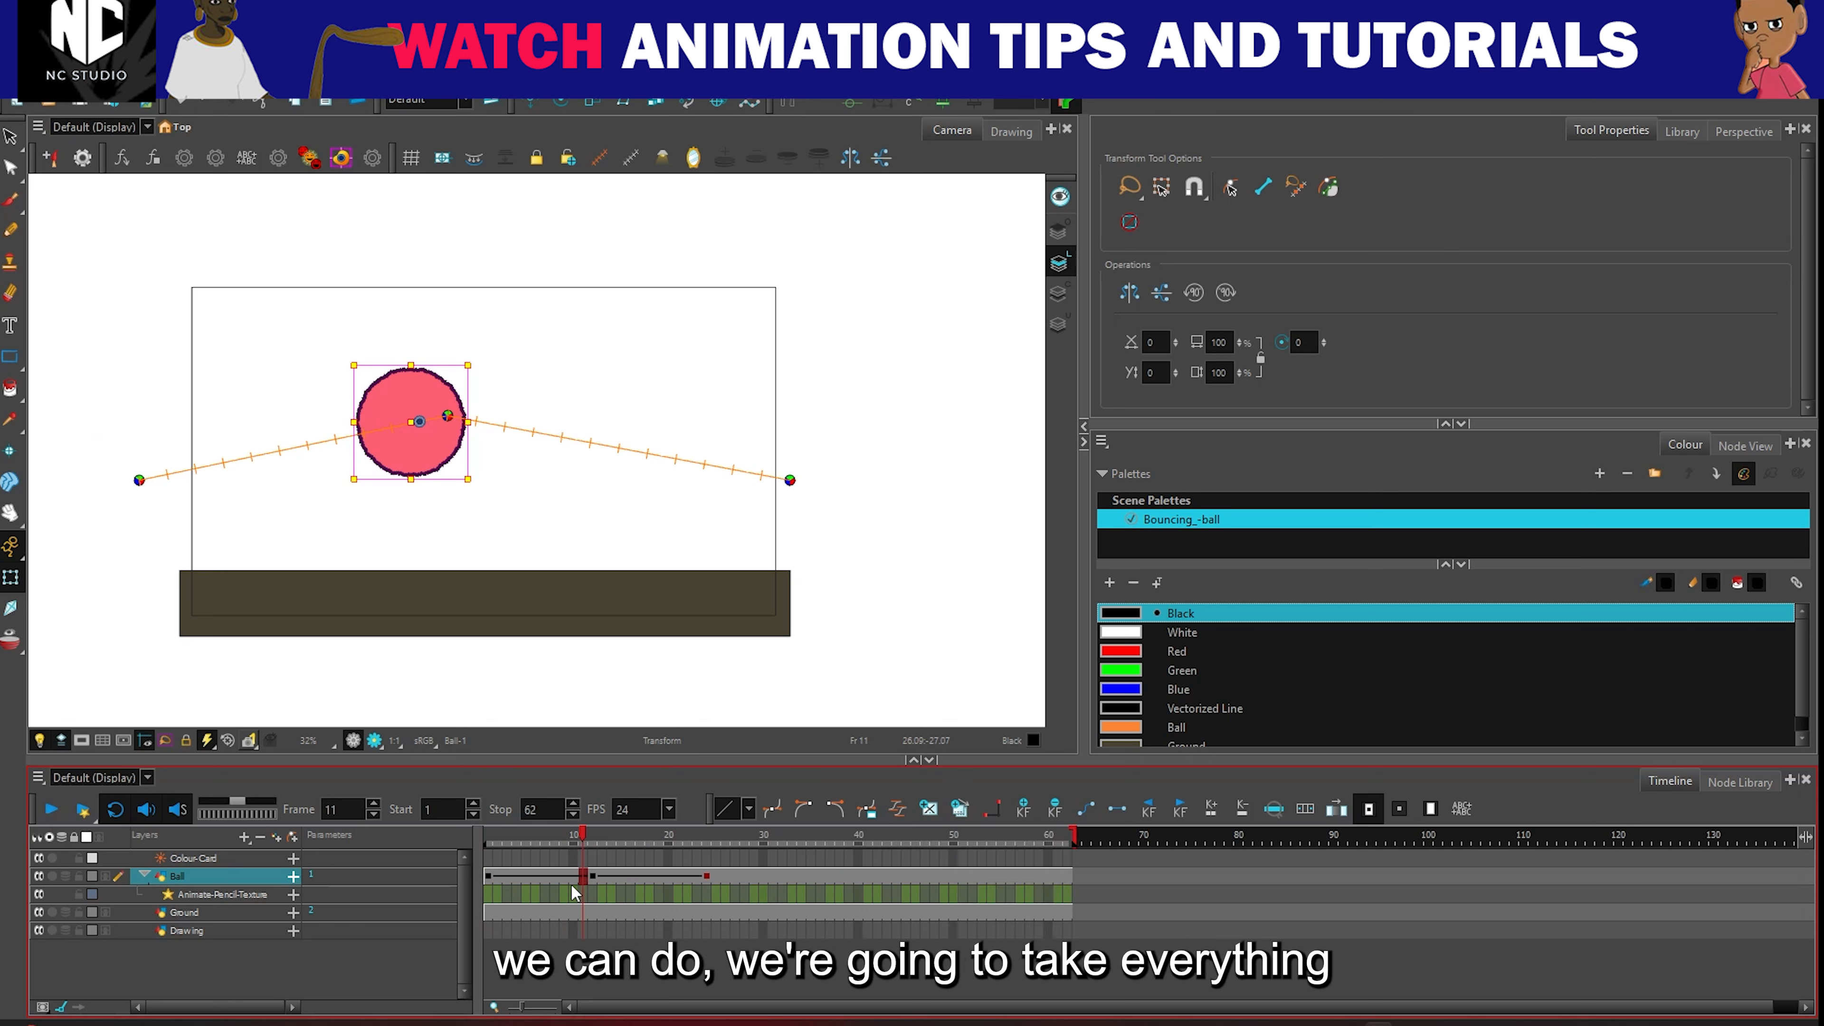
key("ctrl+z")
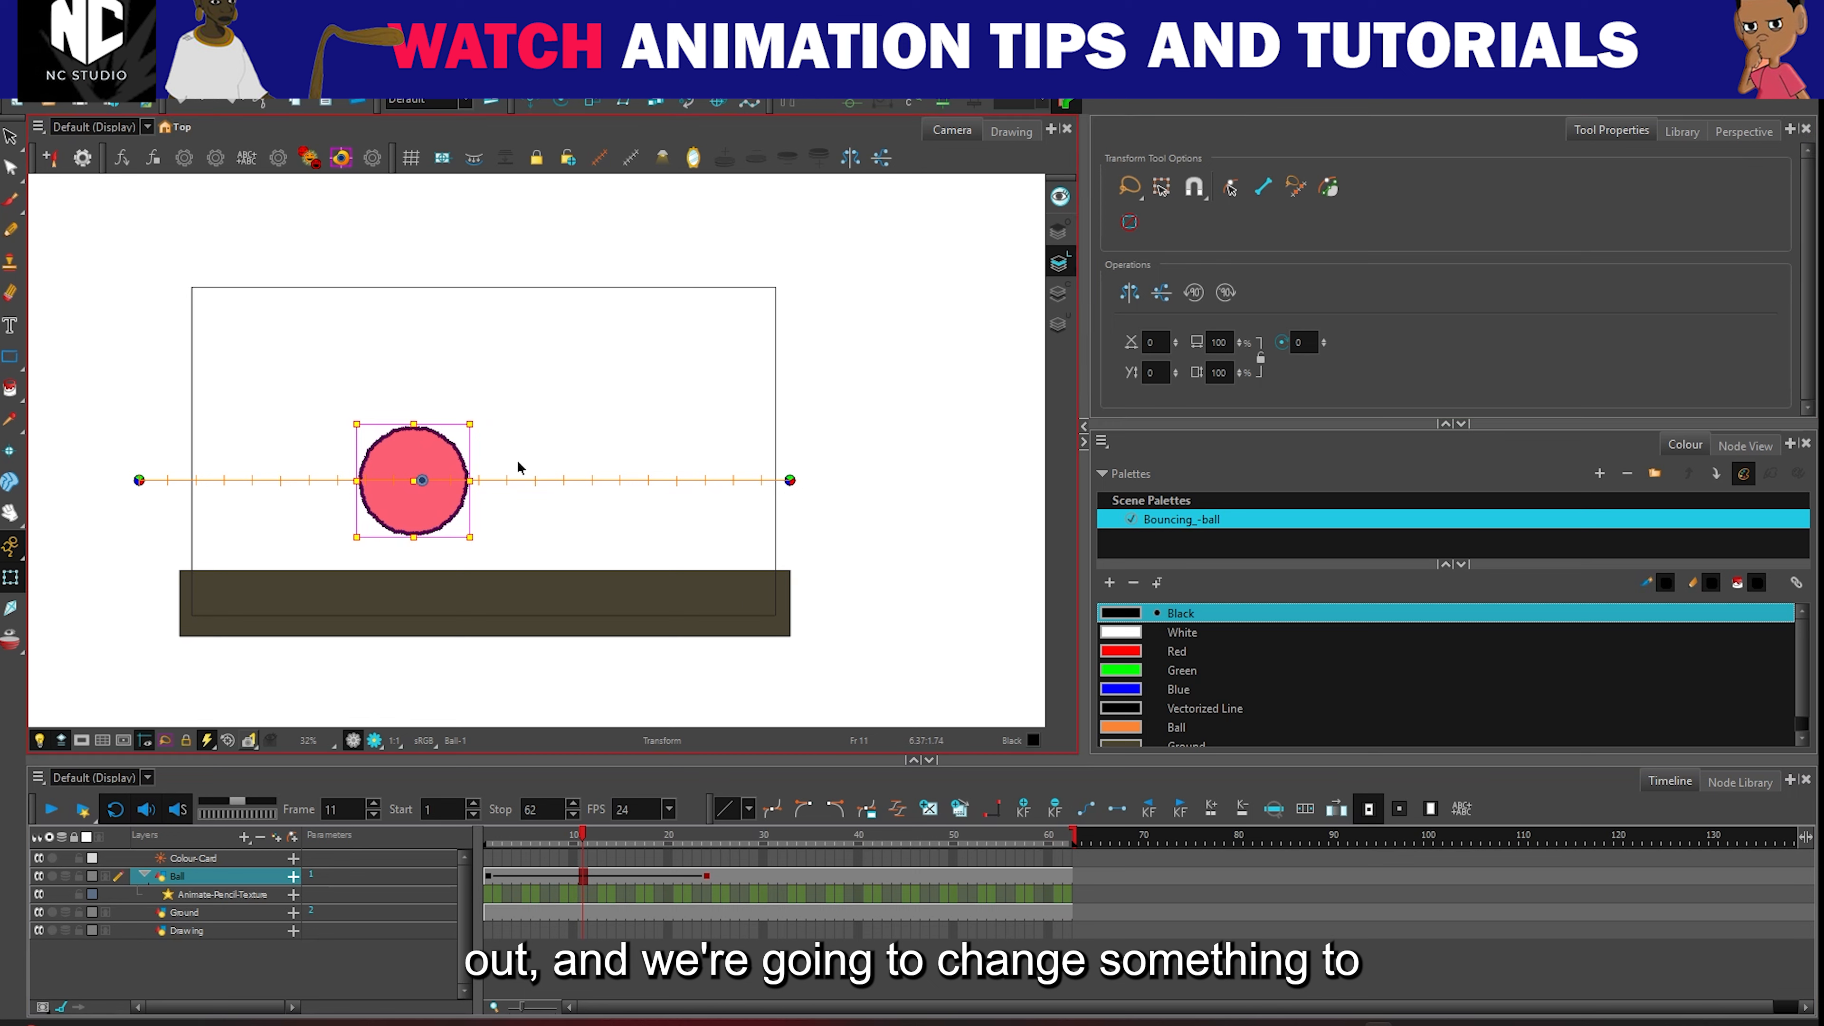
key("ctrl+z")
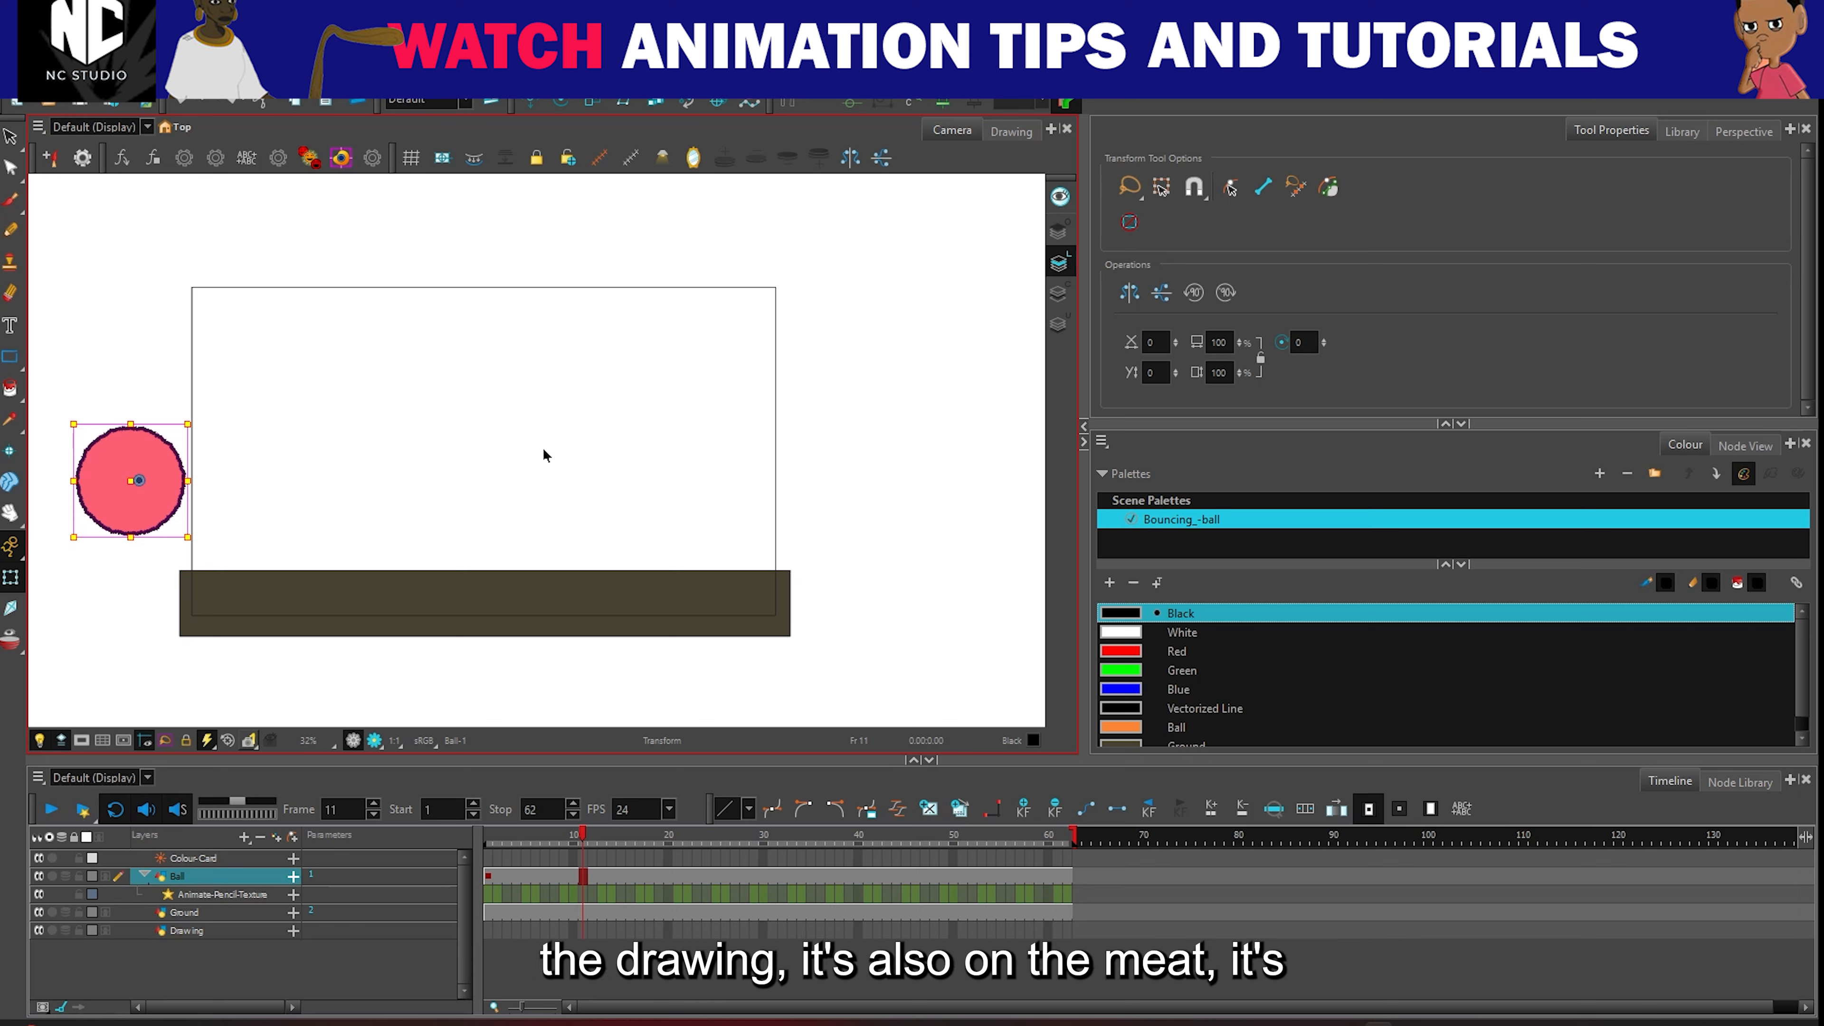
key("ctrl+z")
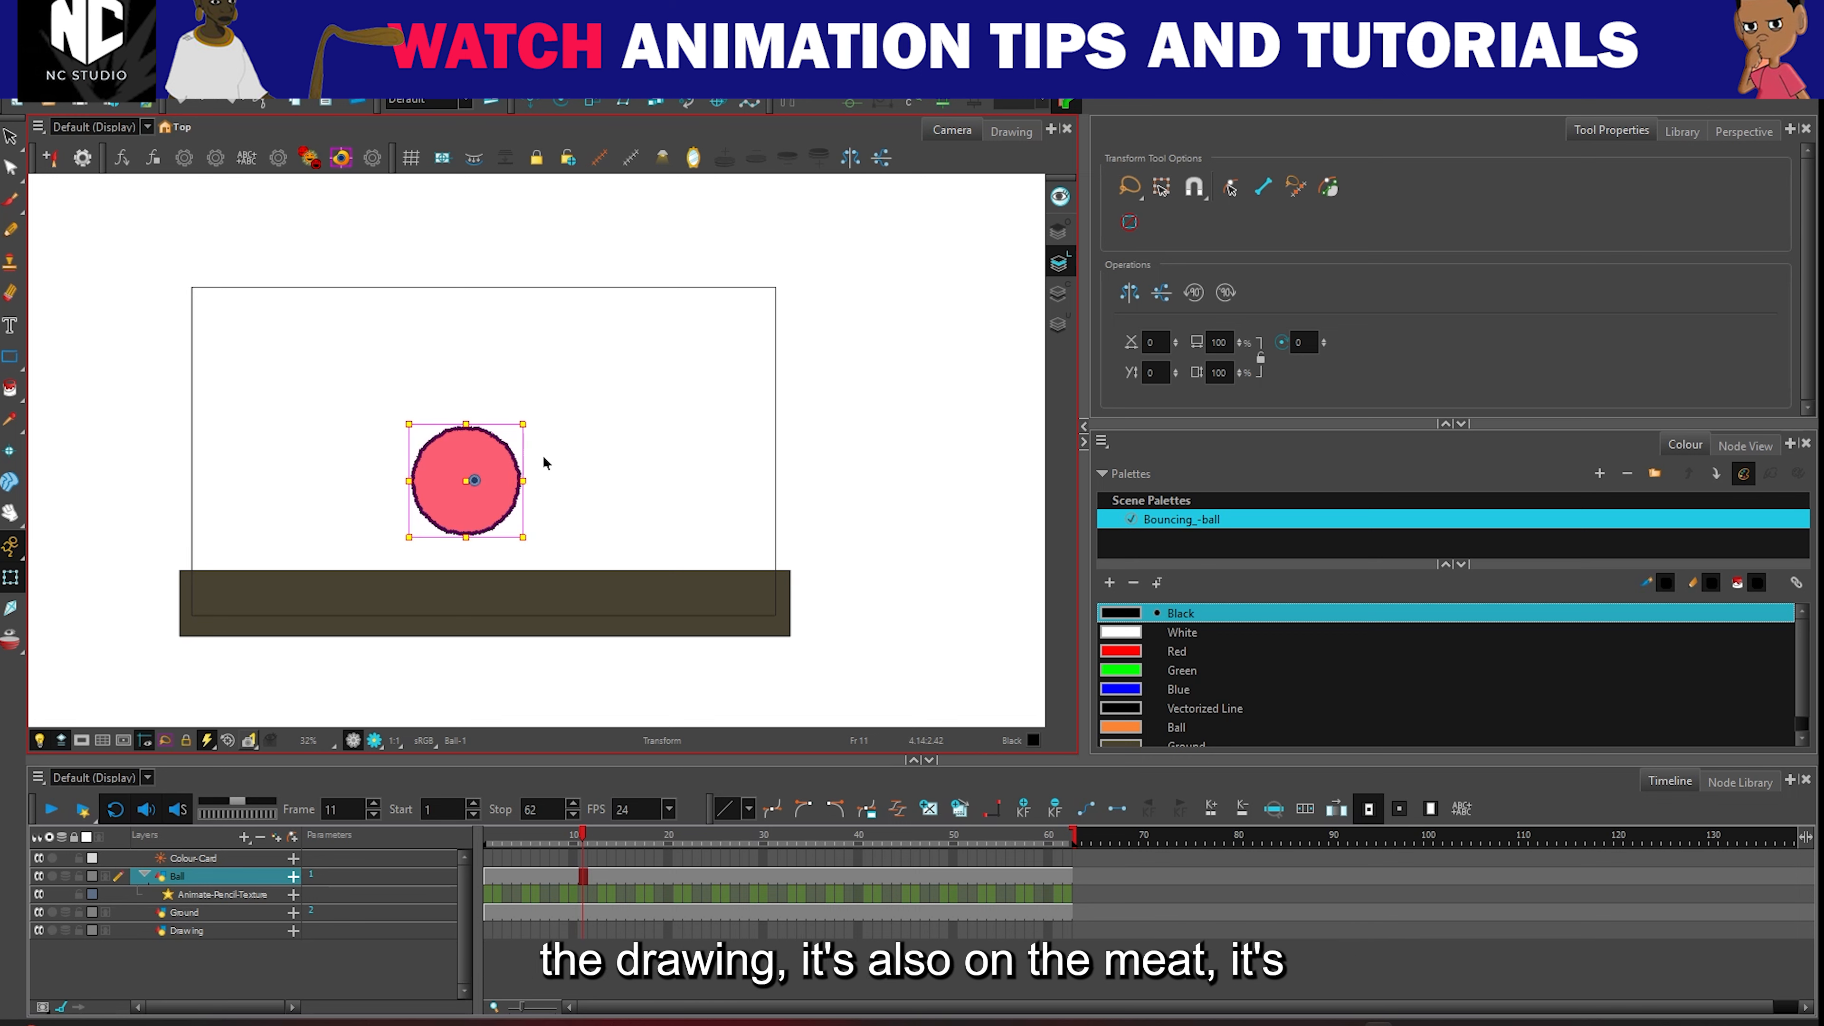
left_click(229, 102)
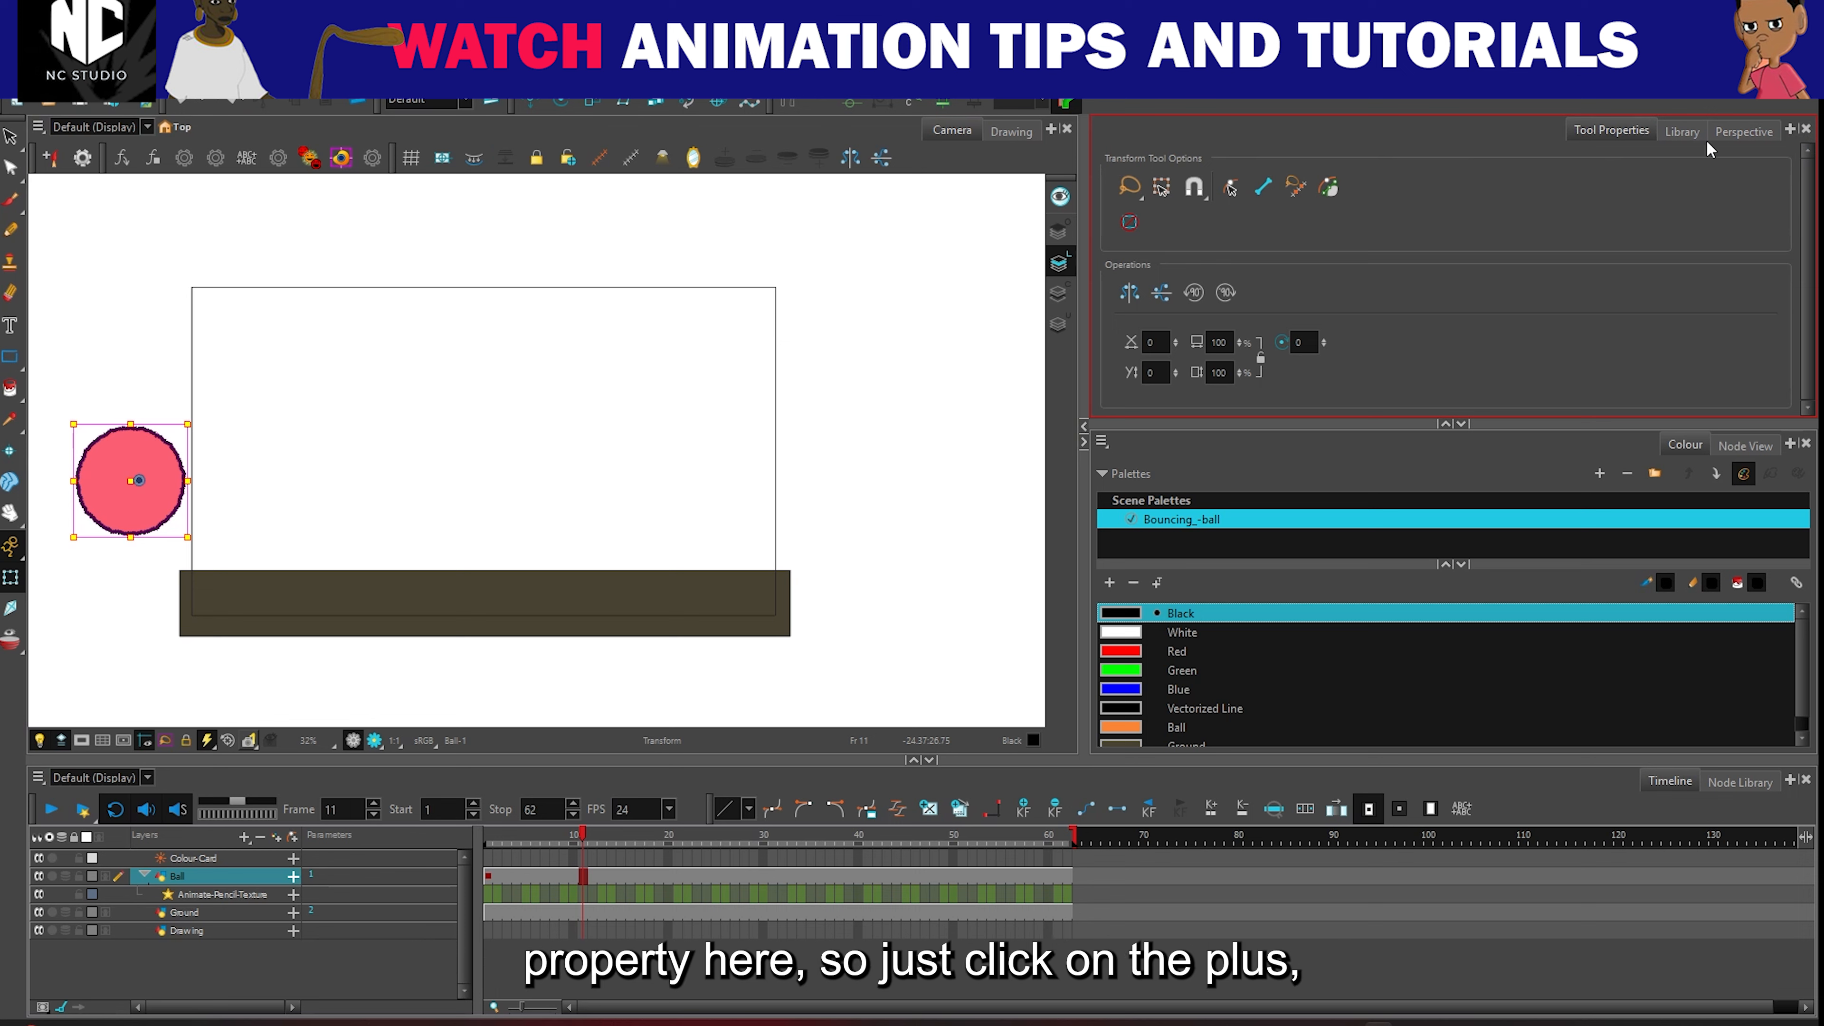
Step: Add the Coord. And Control Points view and restore the ball's keyframed motion with its raised midpoint
left_click(1791, 131)
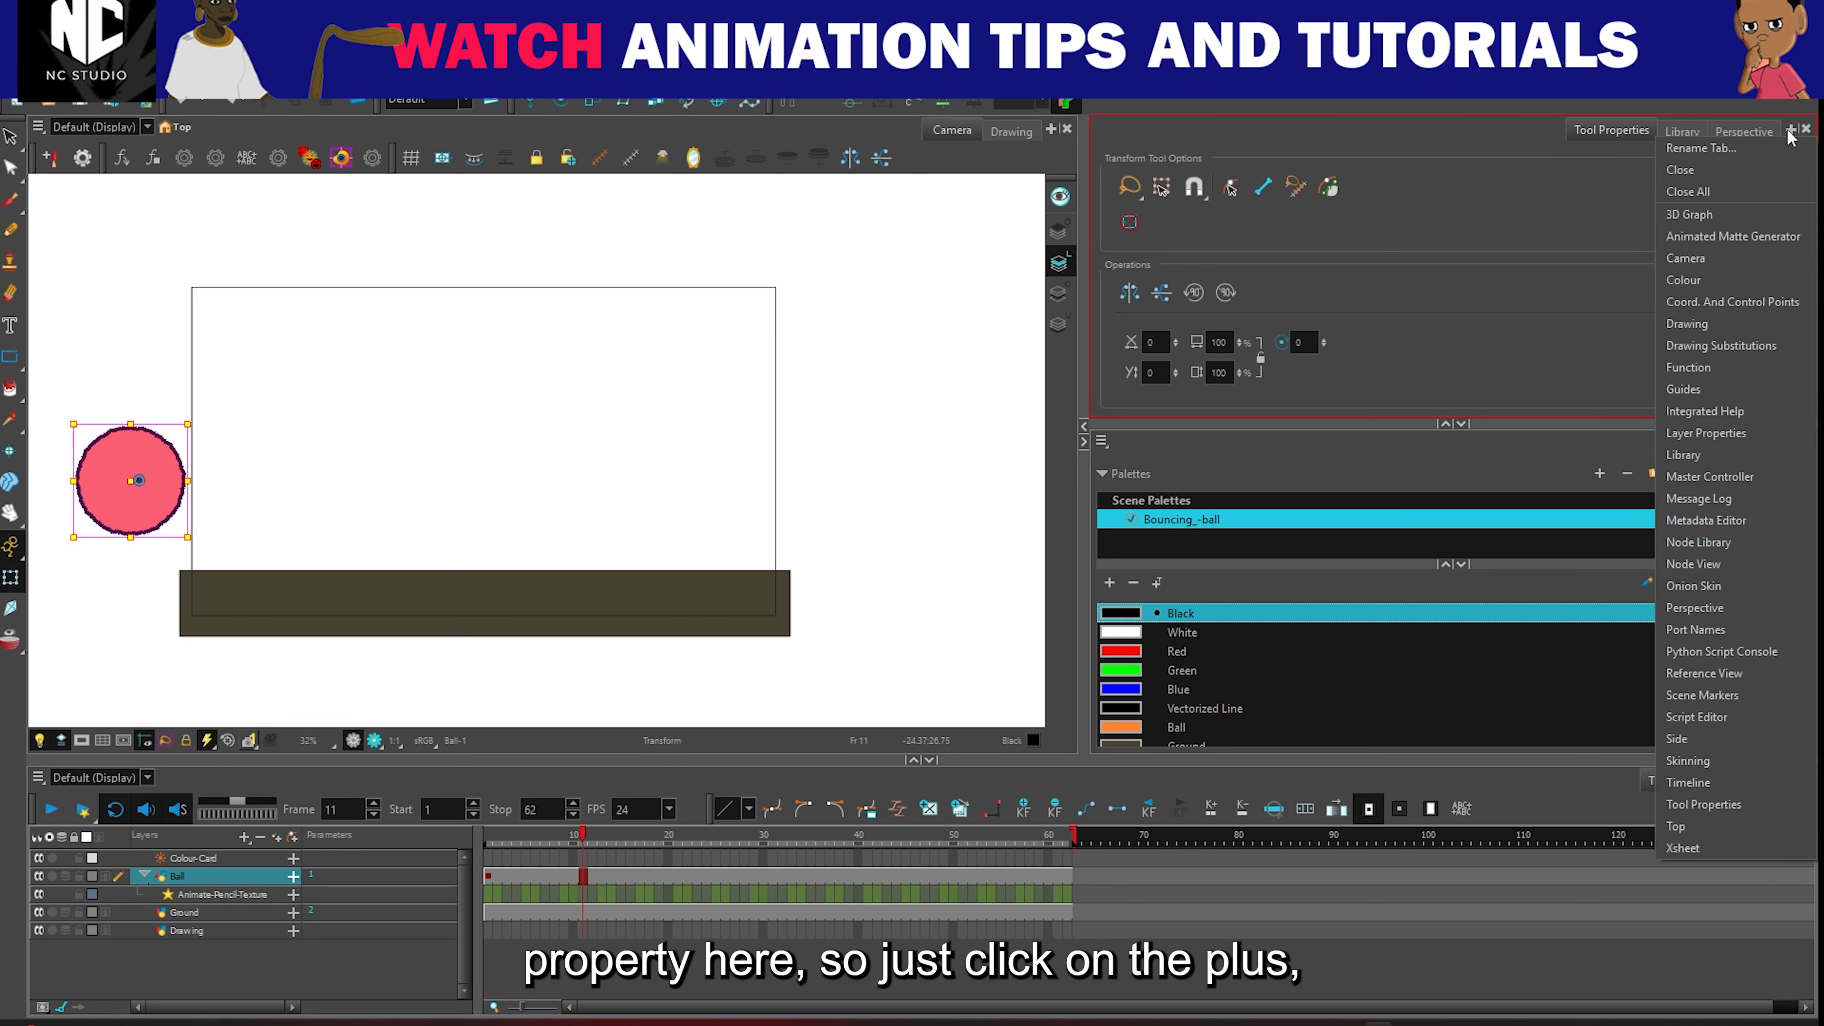
left_click(1749, 304)
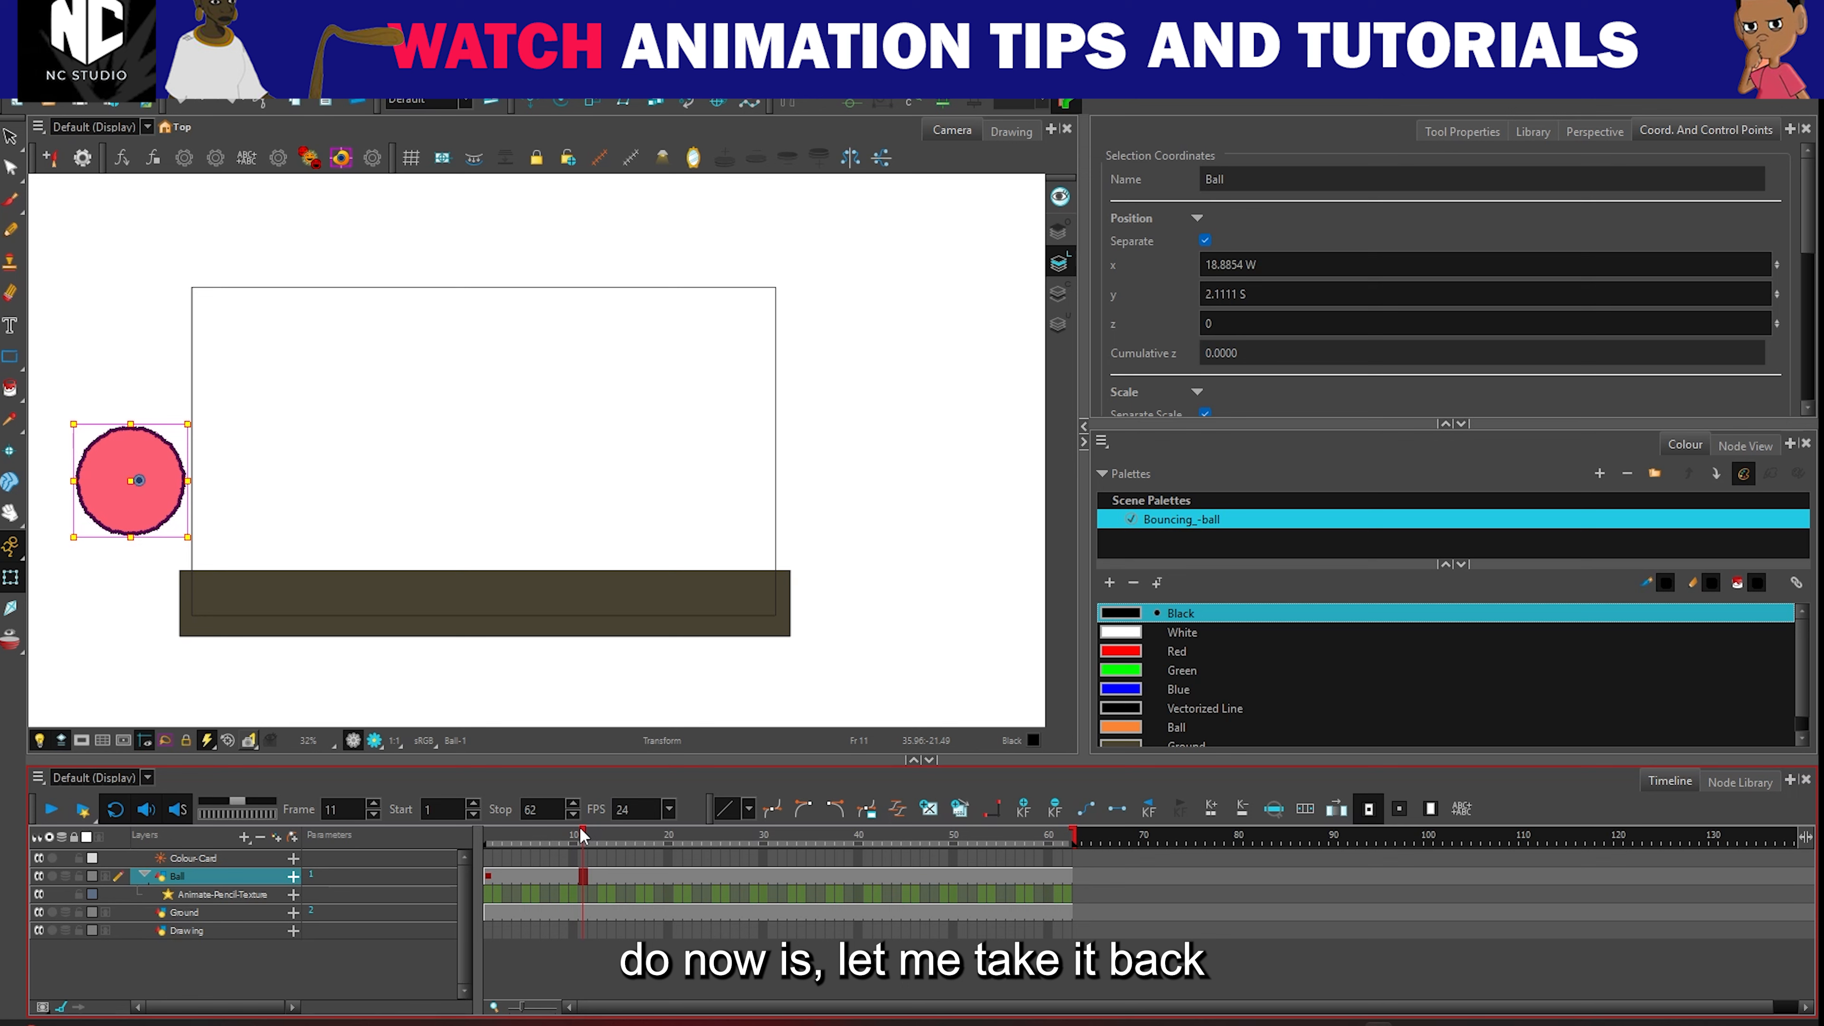
key("ctrl+z")
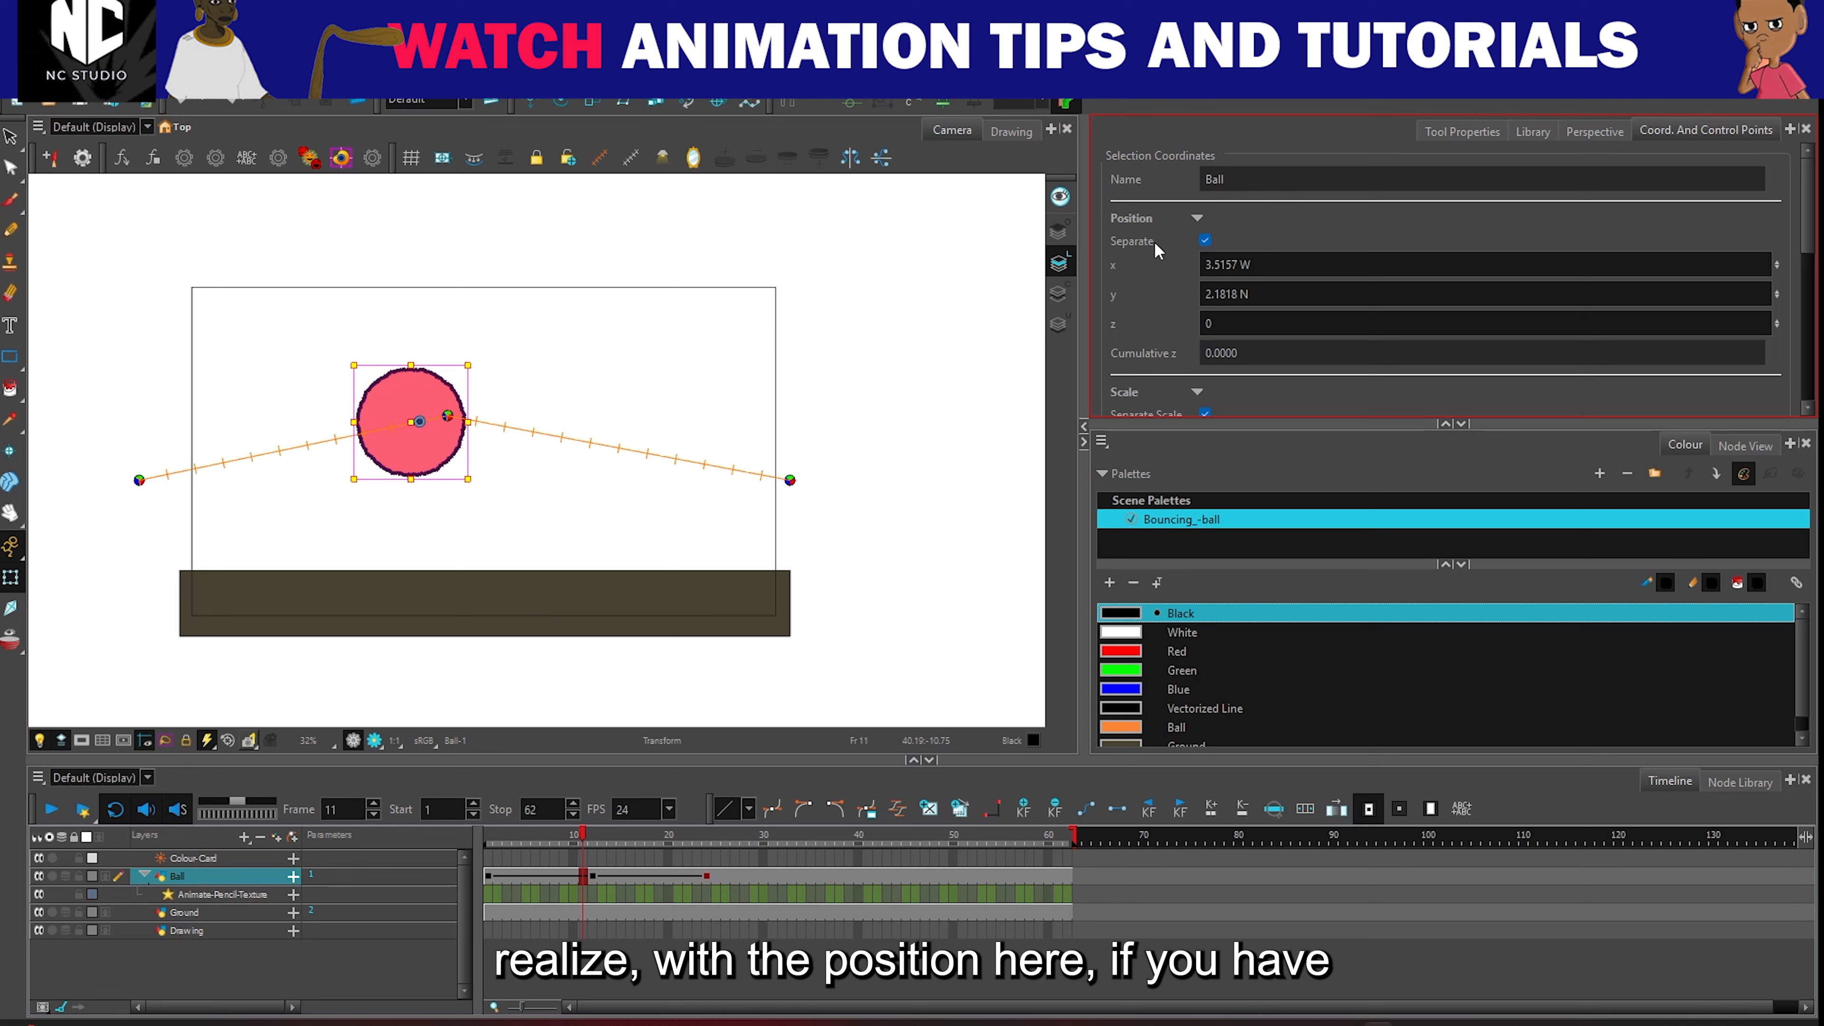
Step: Replay the restored motion from frame 1 and set the scene to stop at frame 25 again
left_click_drag(591, 836, 487, 837)
left_click(51, 810)
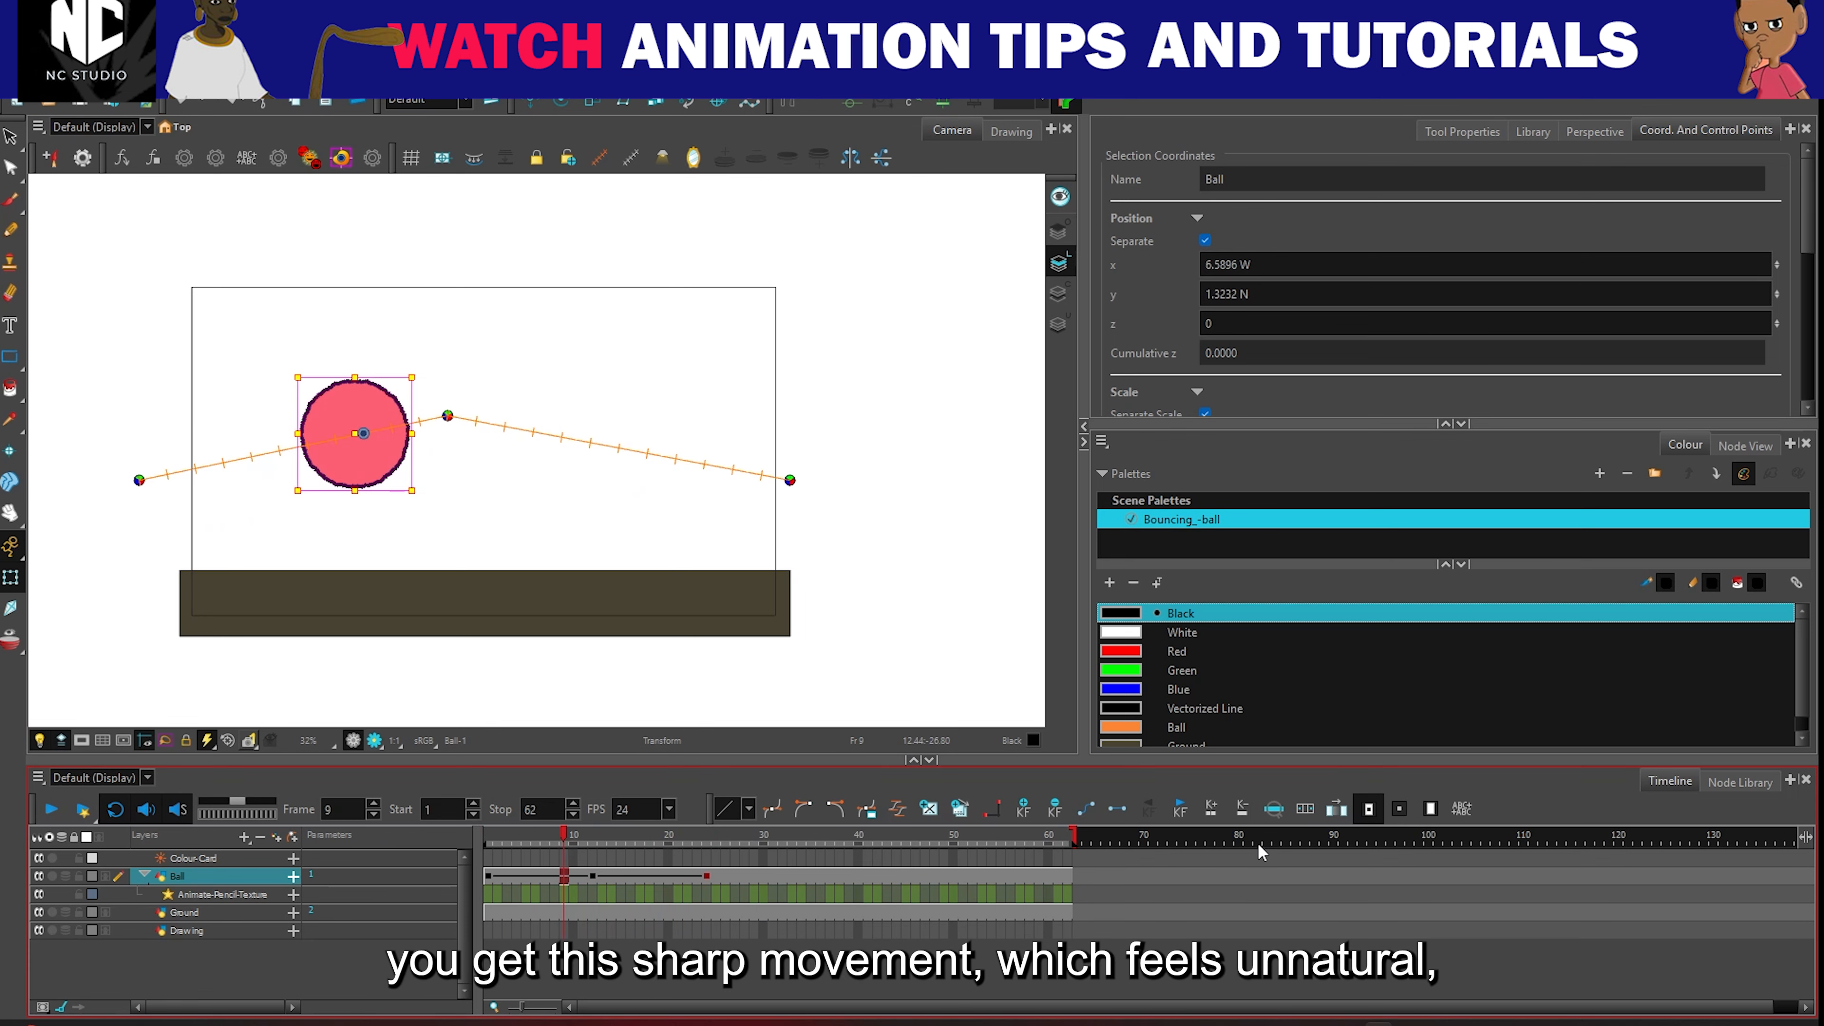
left_click_drag(1074, 836, 721, 837)
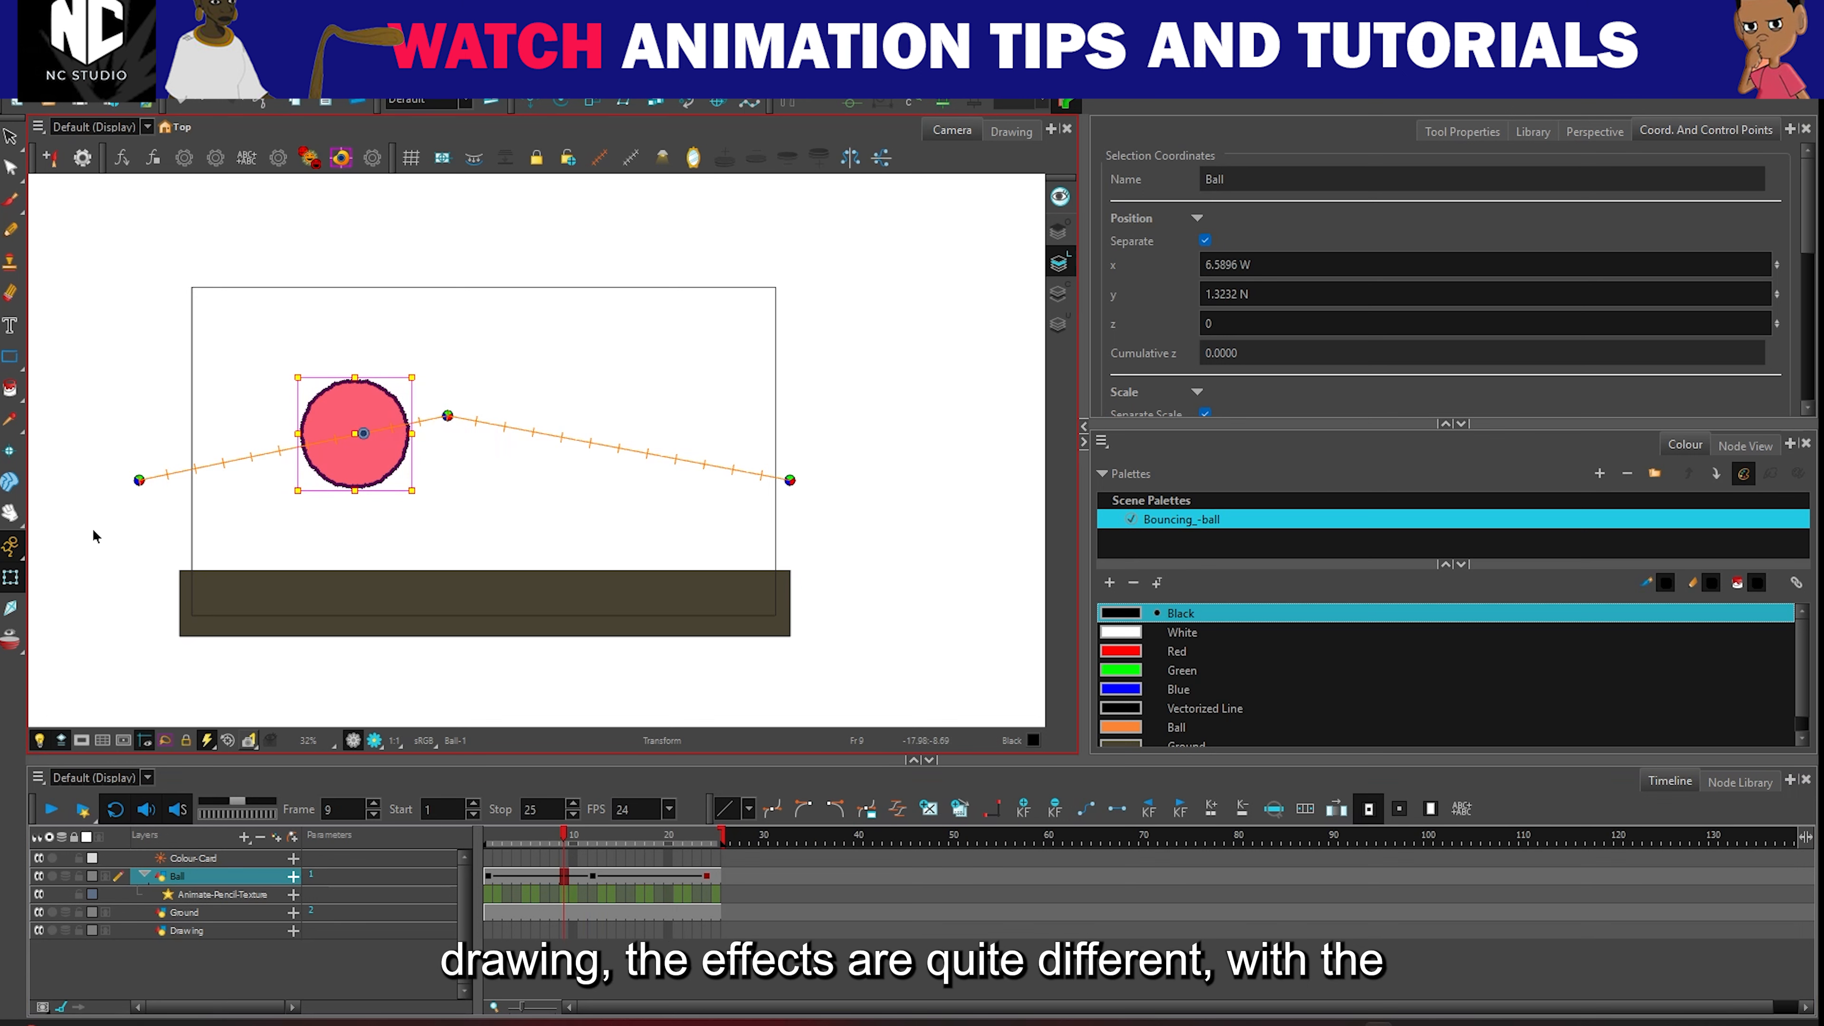
Step: Turn off Separate for the ball's Position and extend the scene to stop at frame 27
left_click(1205, 241)
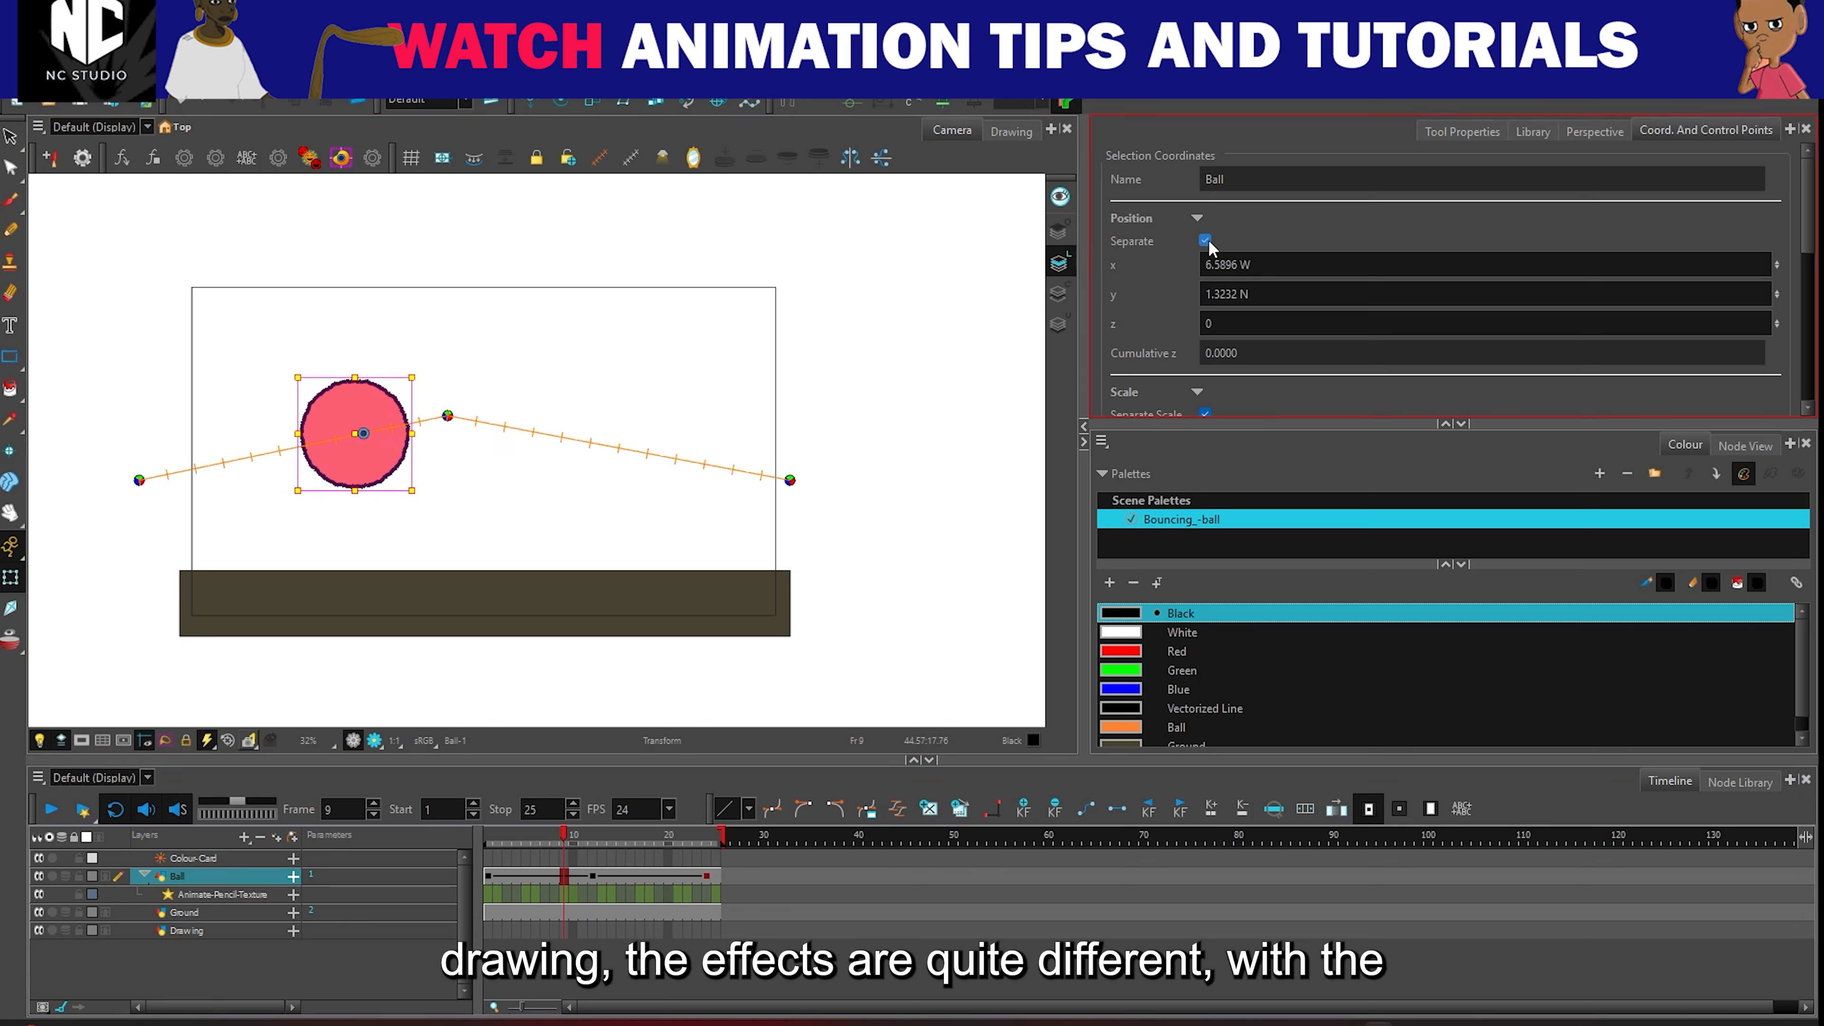
left_click(633, 855)
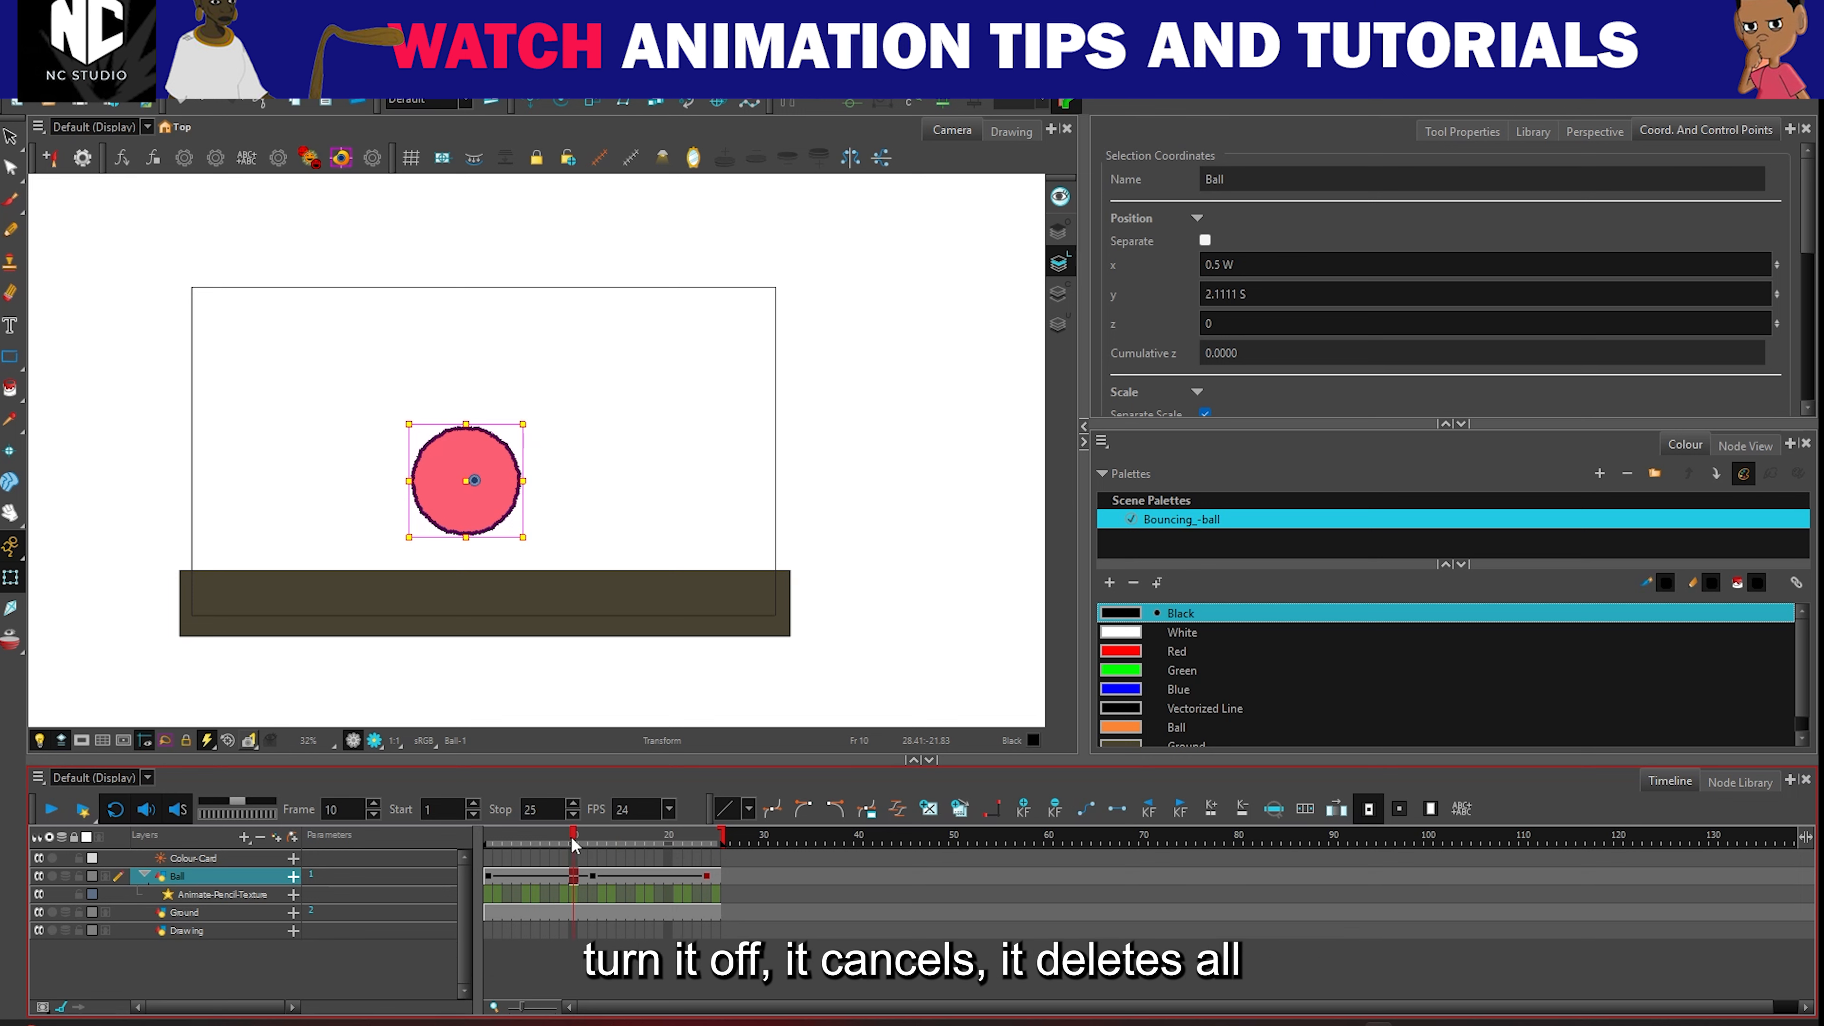
left_click_drag(724, 837, 749, 841)
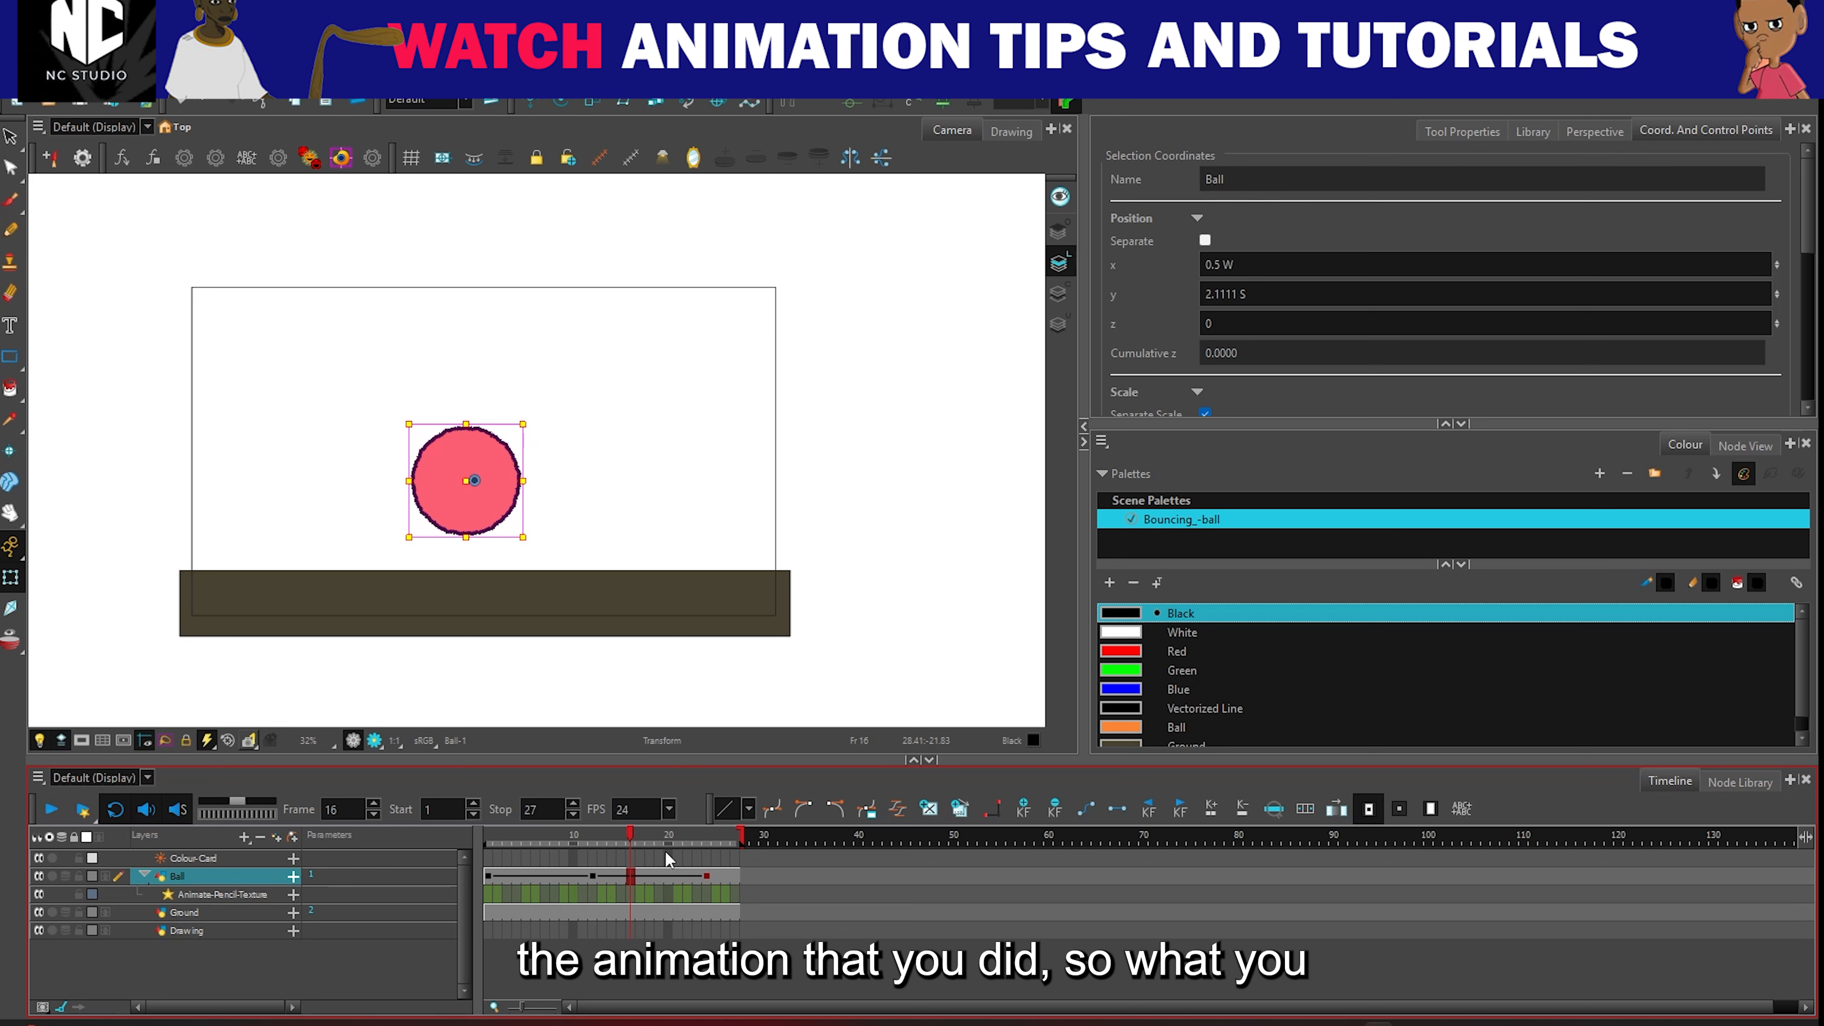
Step: Delete the ball layer's old keyframes from frame 1 through the middle of the motion and select the one at frame 24
left_click(703, 876)
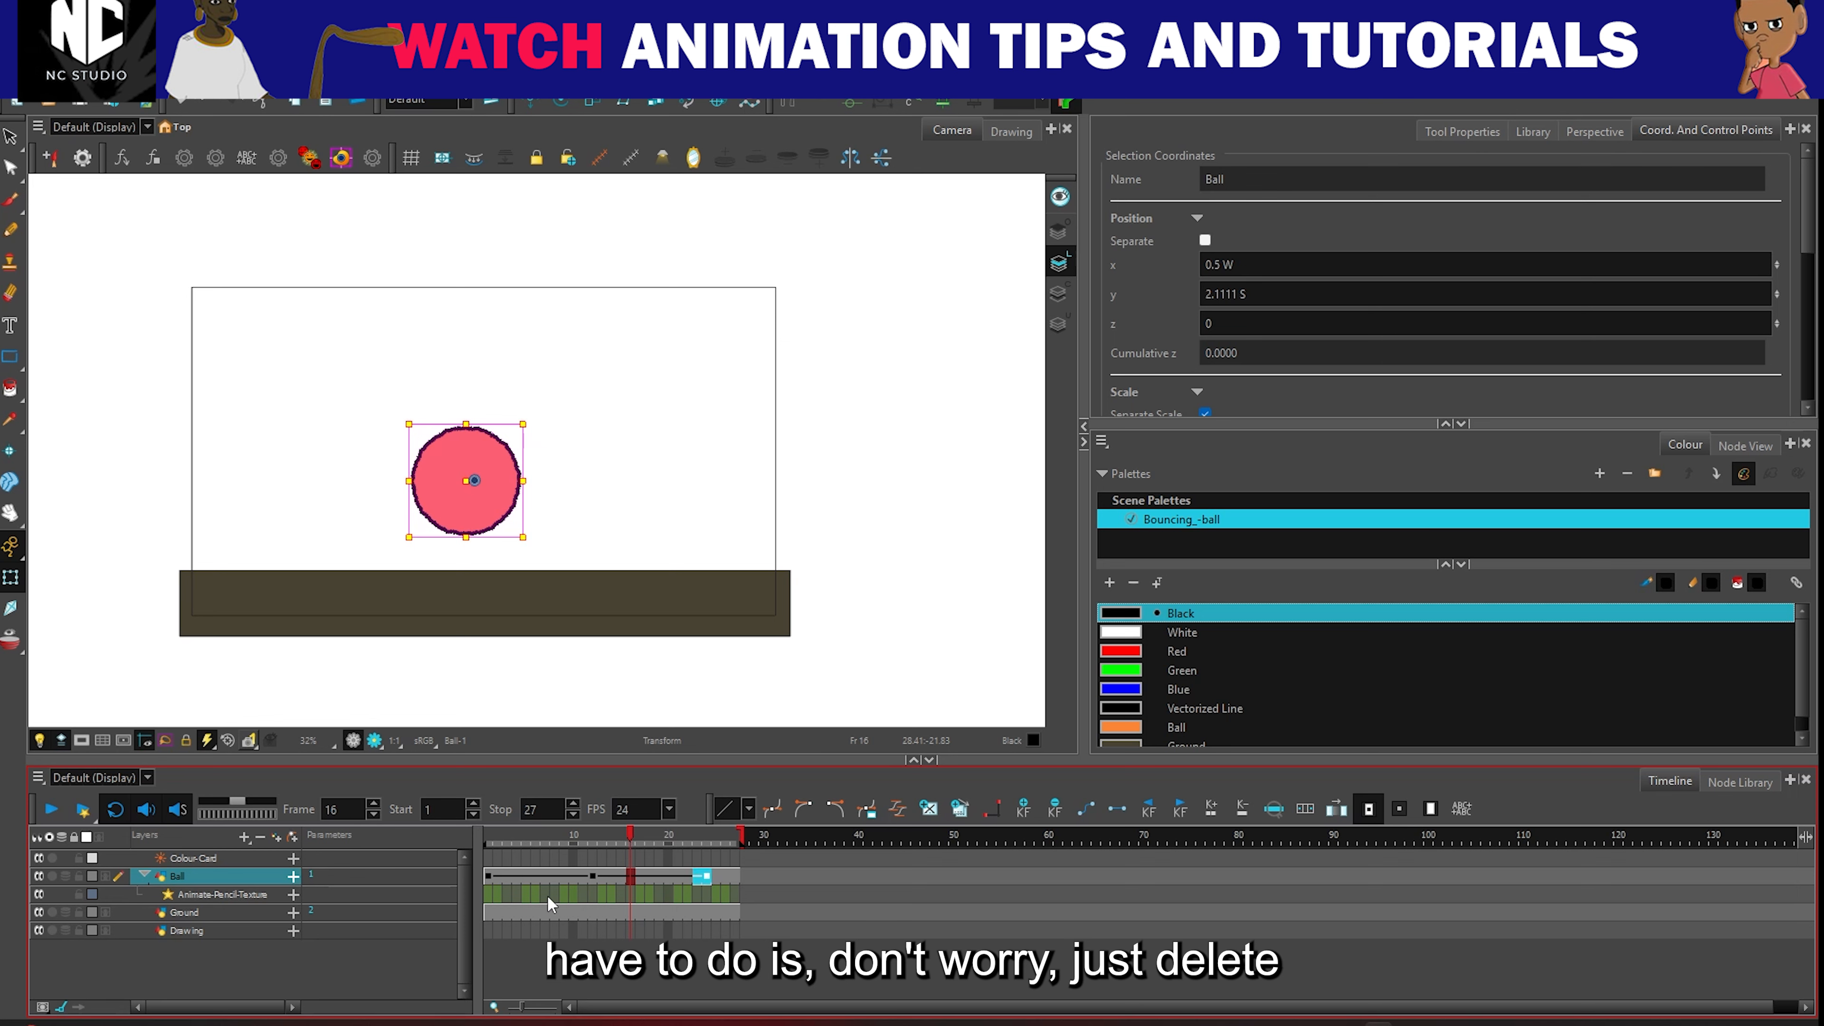
left_click(491, 876, "shift")
key("Delete")
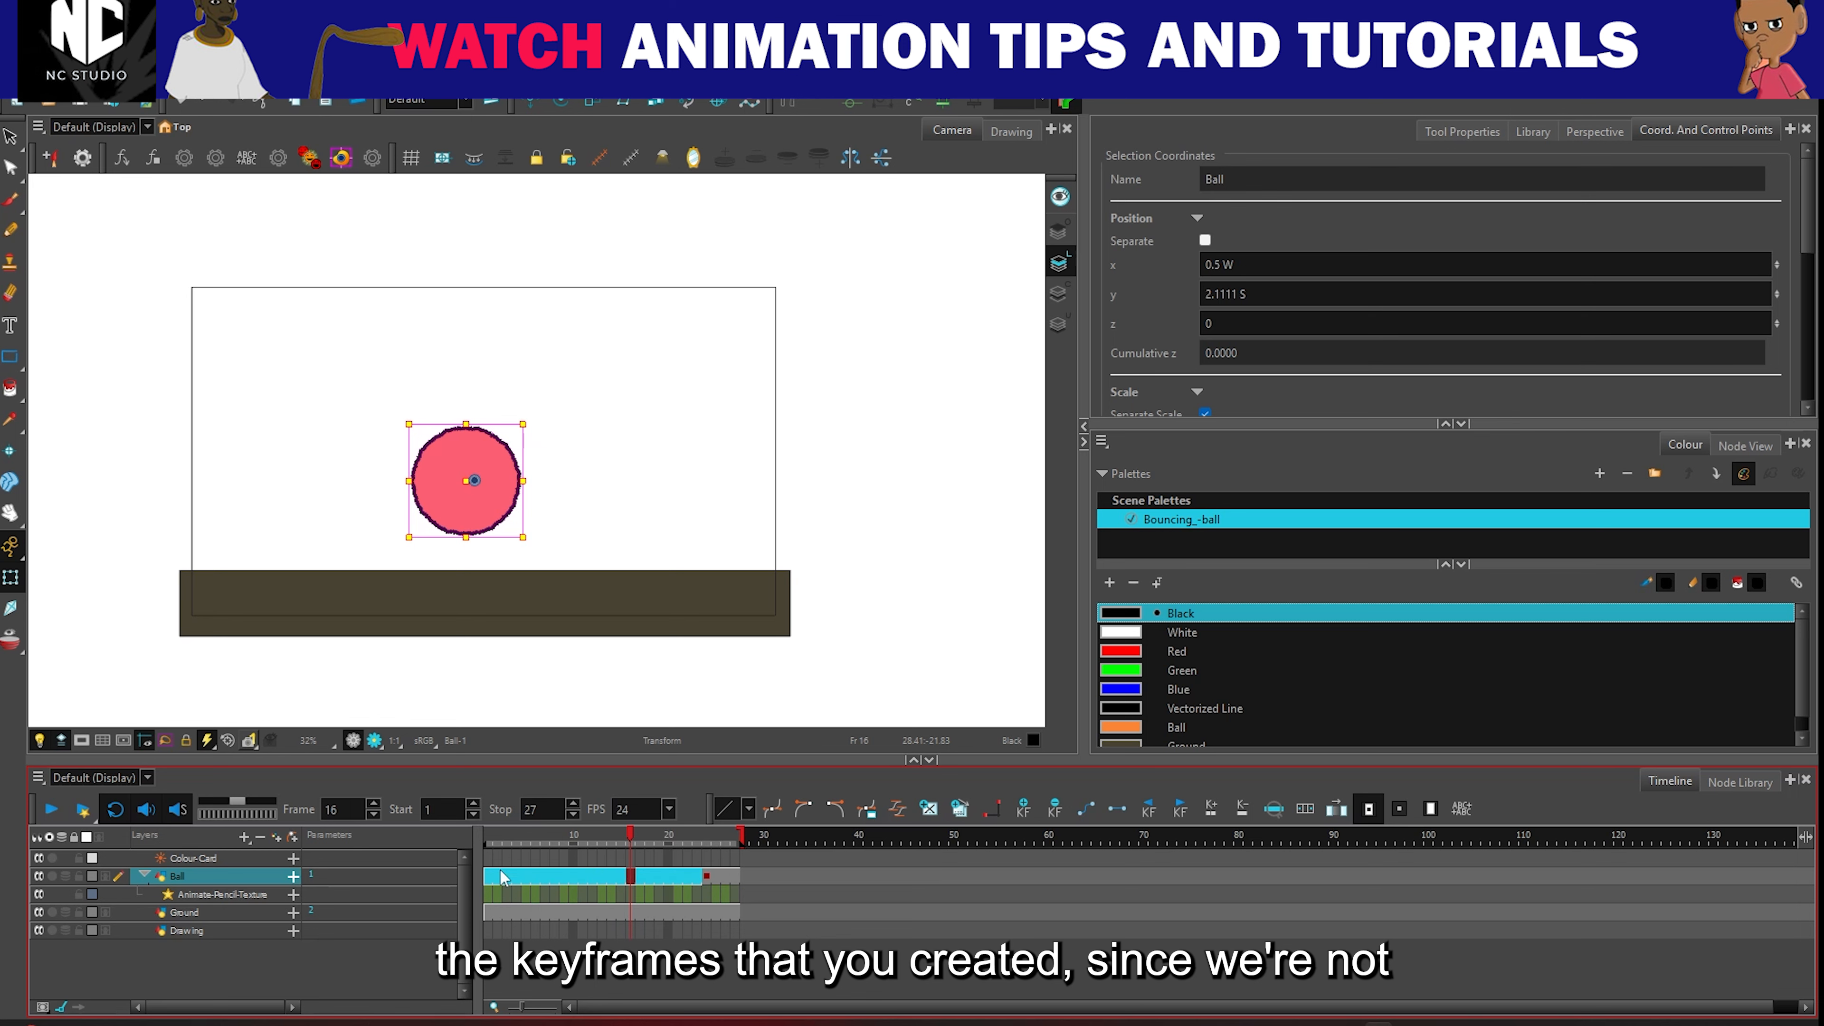
left_click(708, 882)
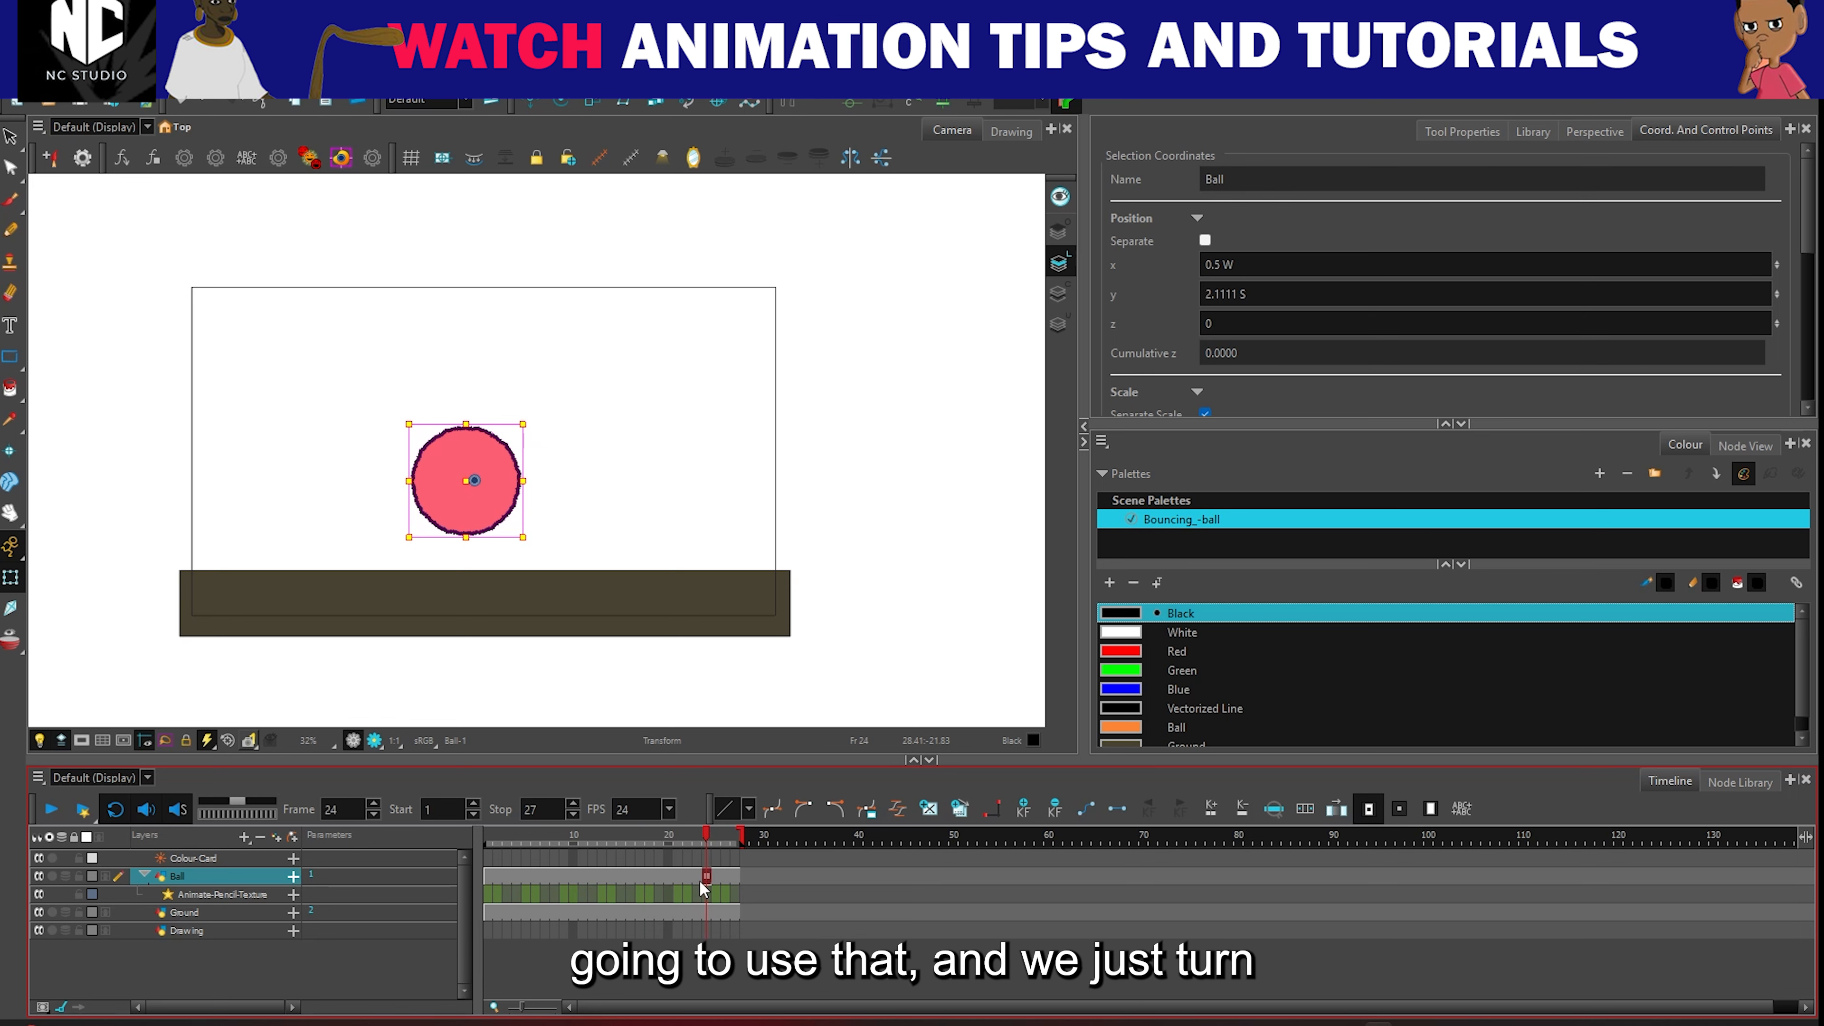